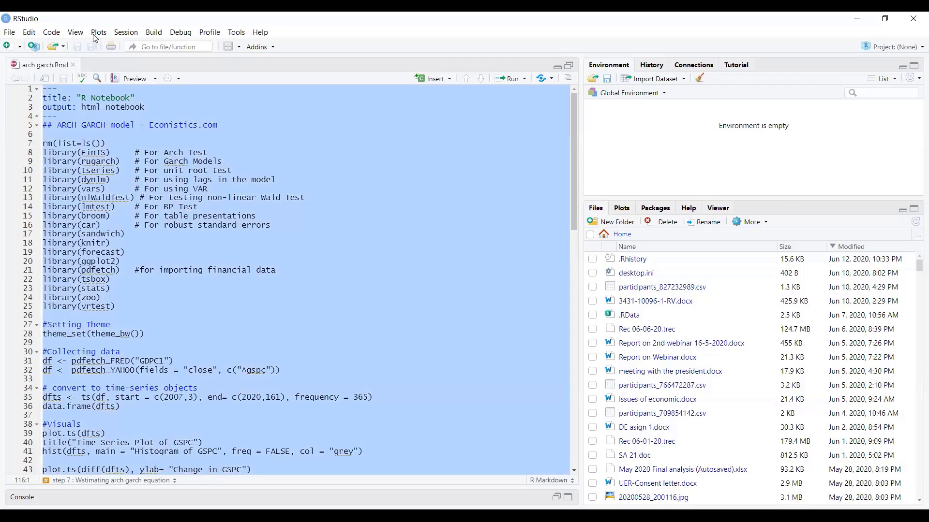
Zoom the interface in by one level and clear the text selection in the script
click(76, 32)
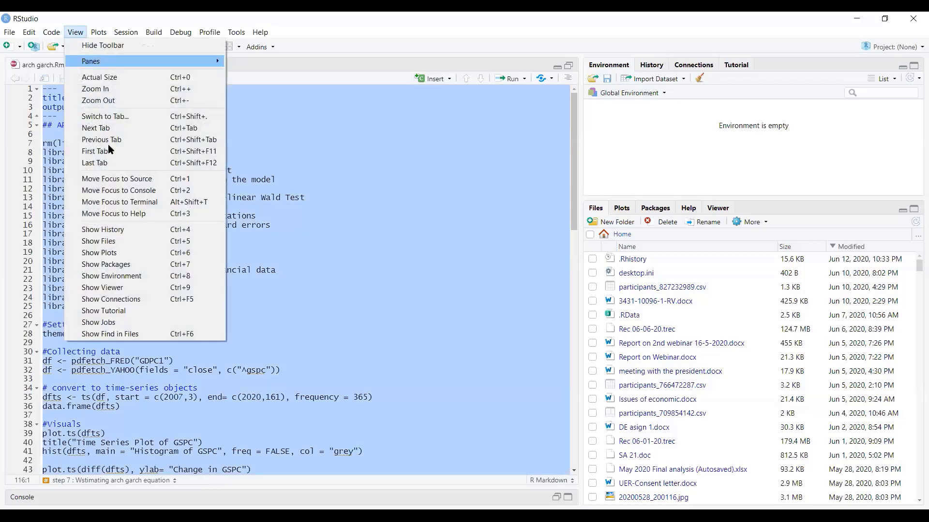
click(112, 91)
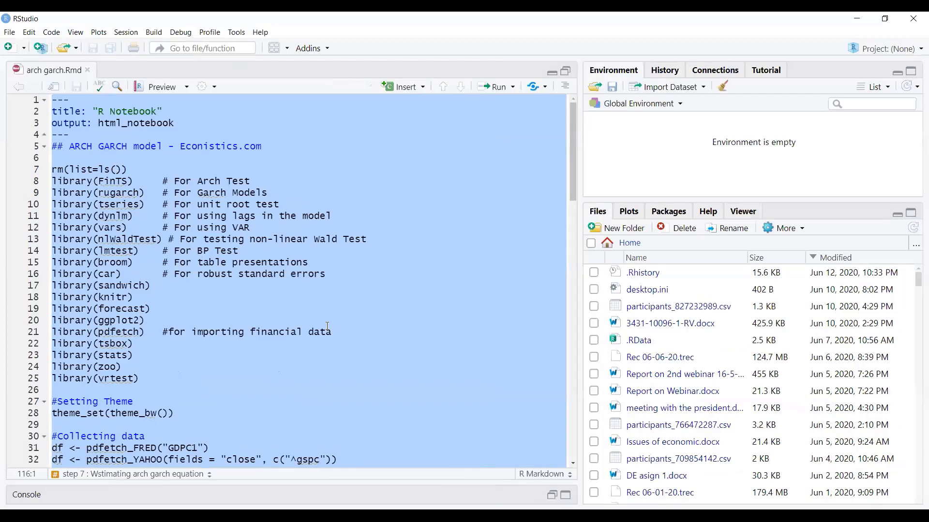
click(452, 365)
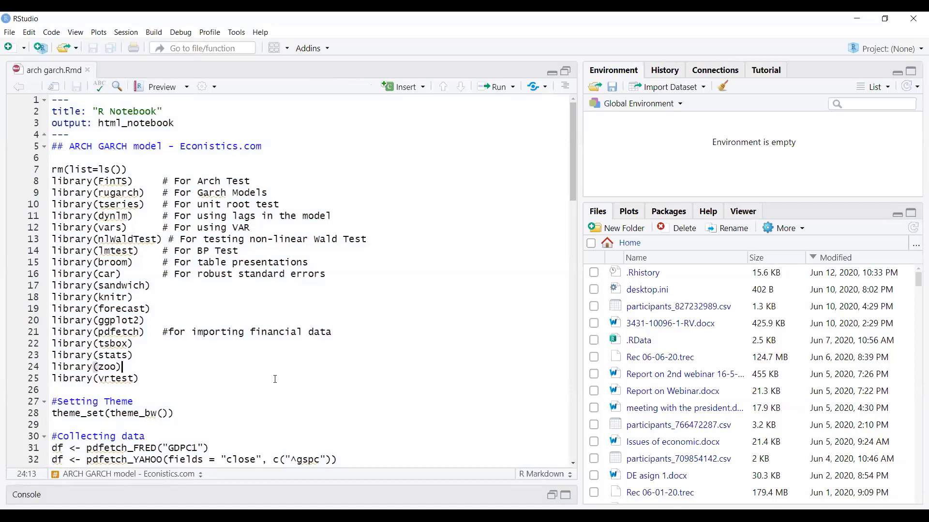
Run the workspace-clearing line rm(list=ls()) on line 7 of the script
drag(39, 171, 57, 173)
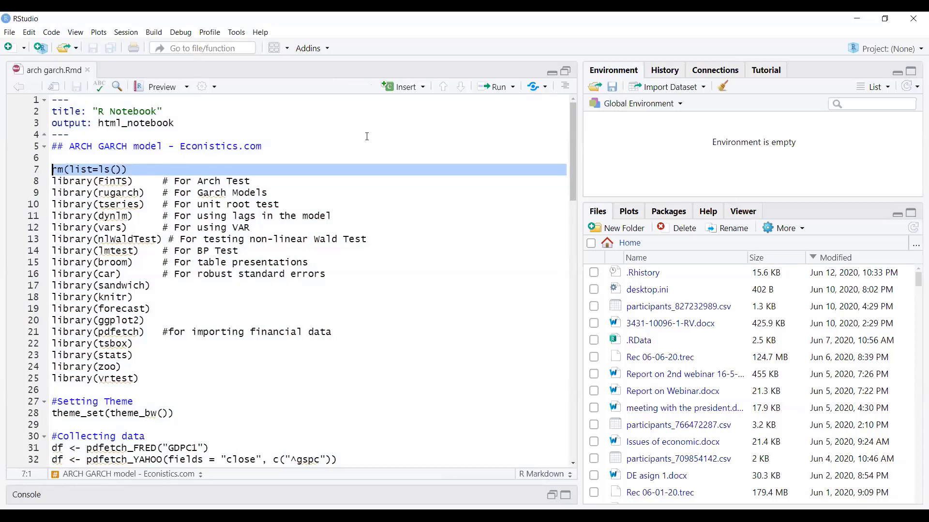
click(502, 92)
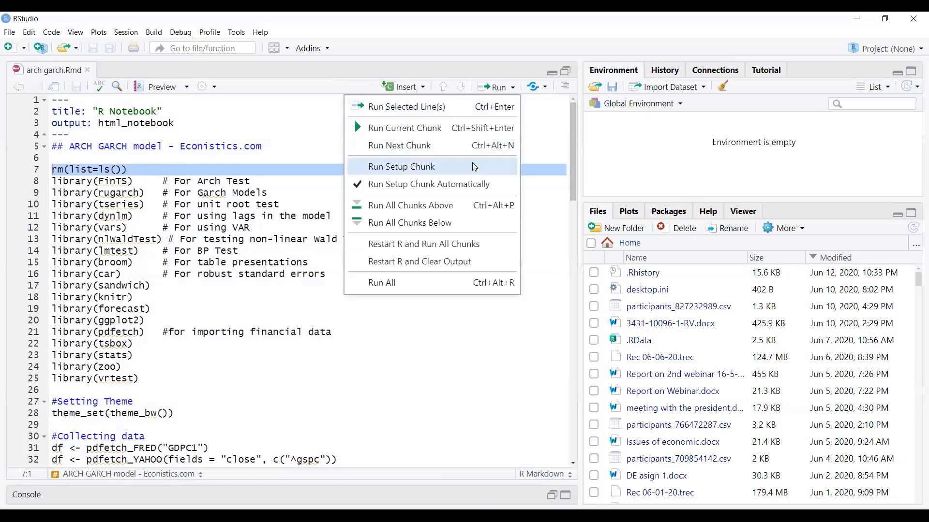
click(423, 108)
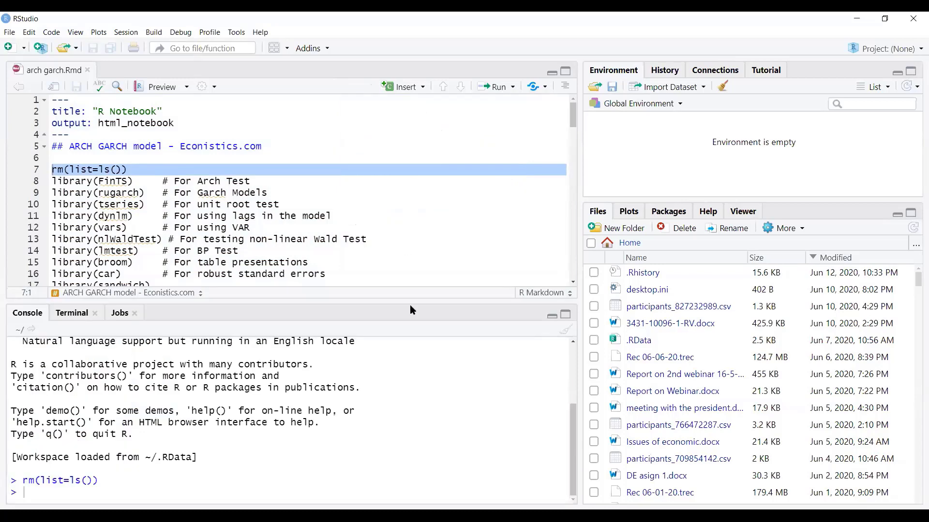
Enlarge the script editor by shrinking the console so that the whole list of library calls fits
drag(570, 114, 569, 119)
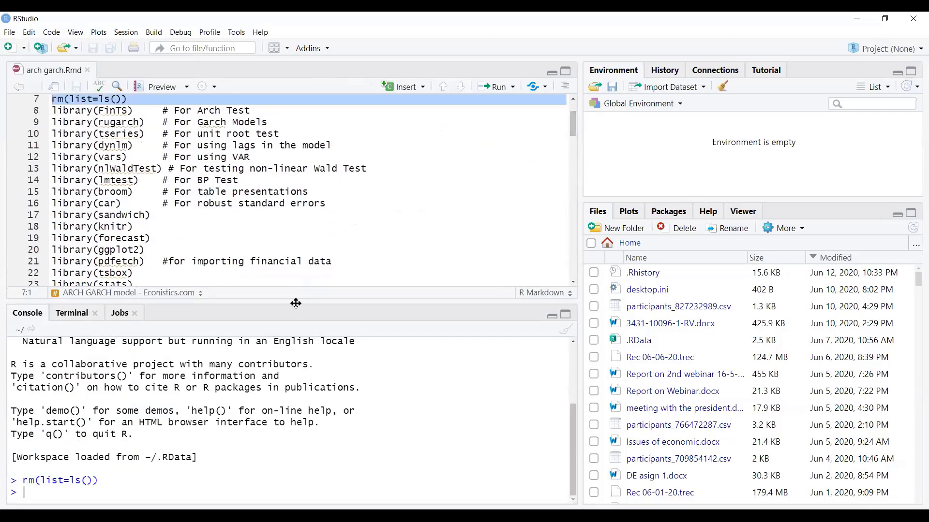
drag(295, 303, 308, 436)
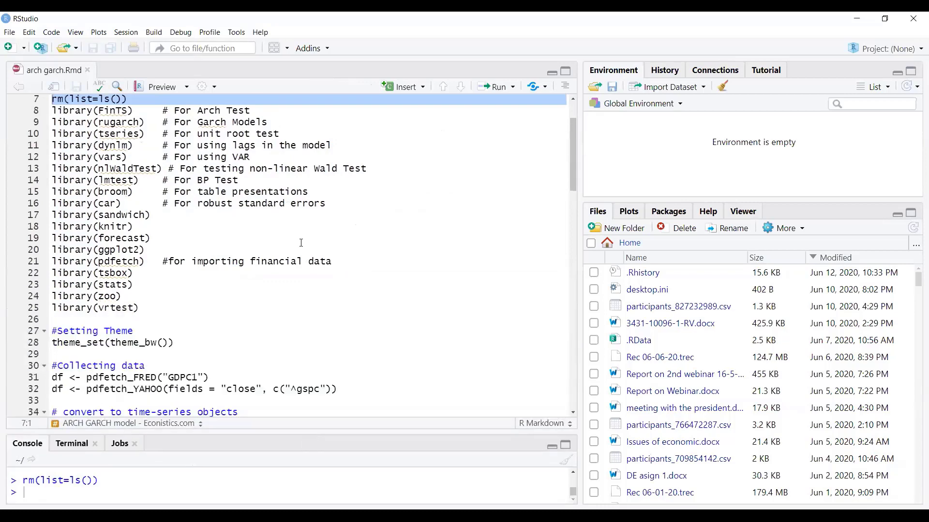
scroll(171, 203, up, 2)
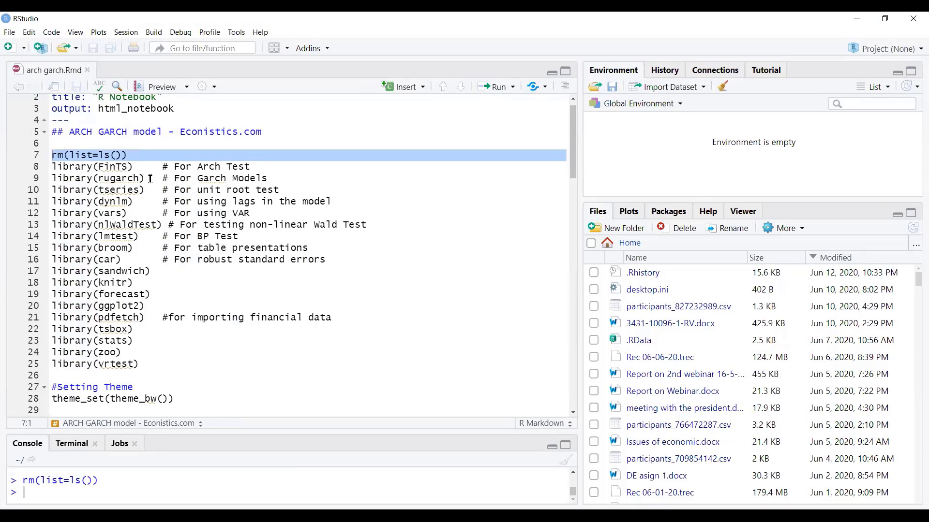
Review the library calls from rugarch to vrtest and the comments describing what each package is for
click(278, 180)
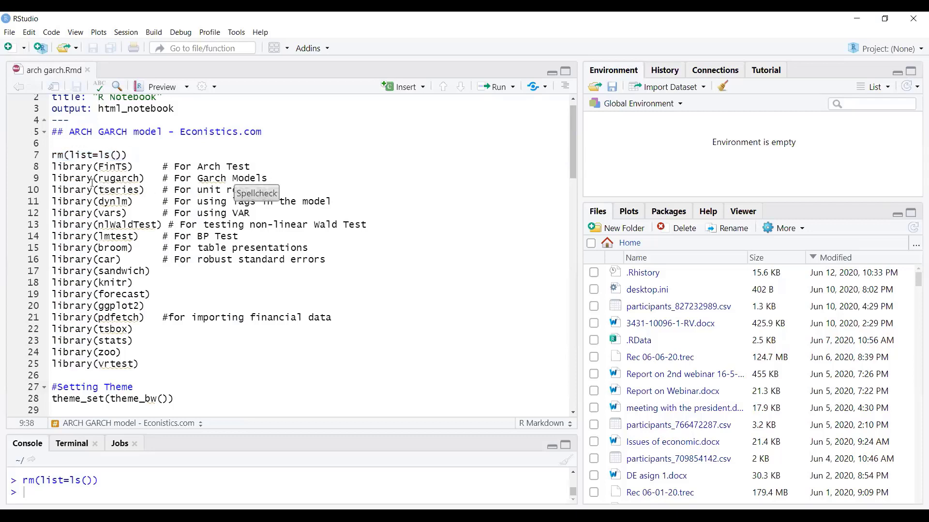
drag(87, 179, 269, 179)
click(284, 349)
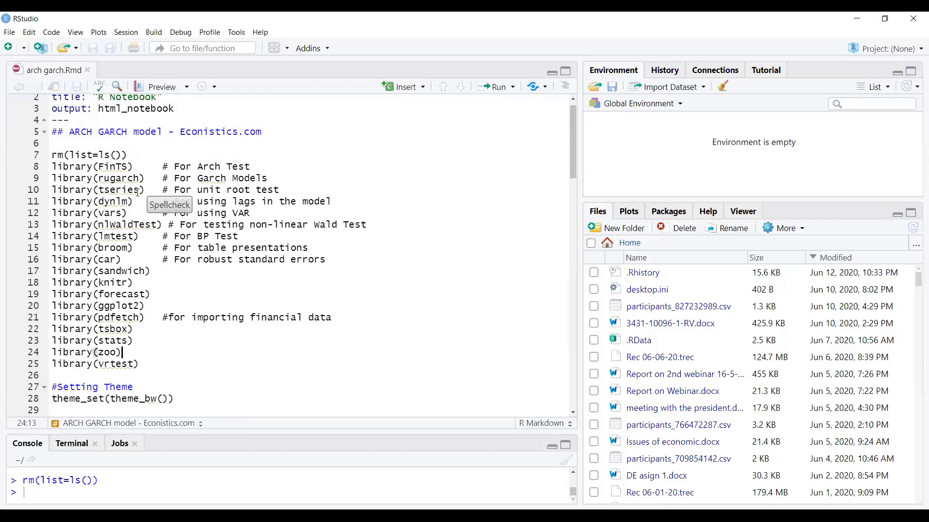
click(287, 191)
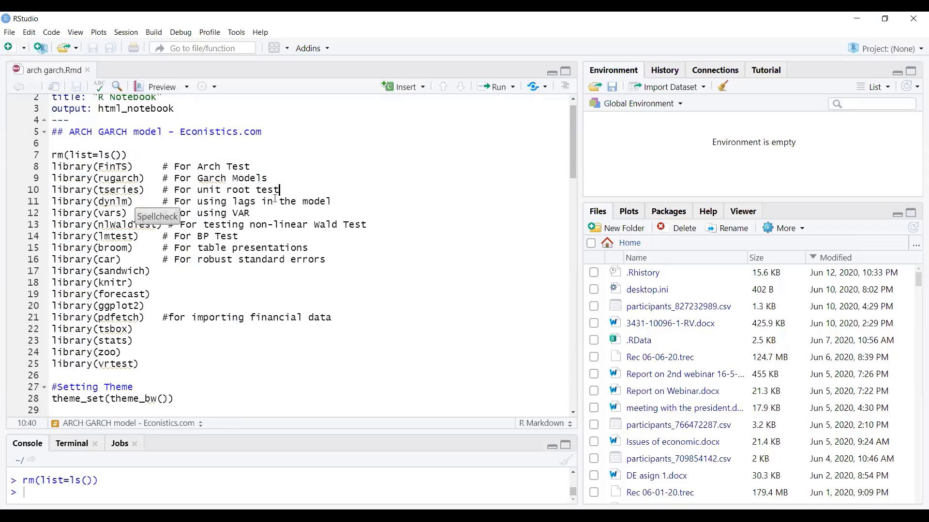
click(344, 203)
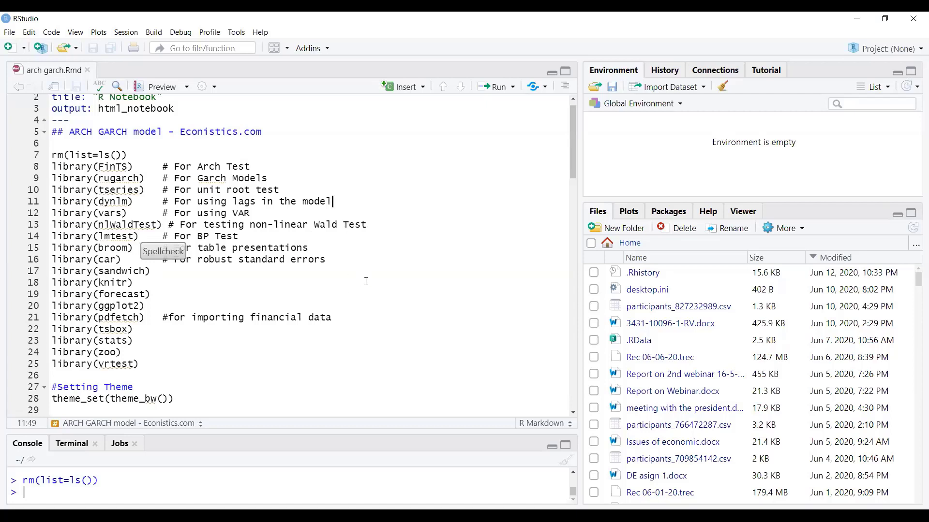
click(99, 236)
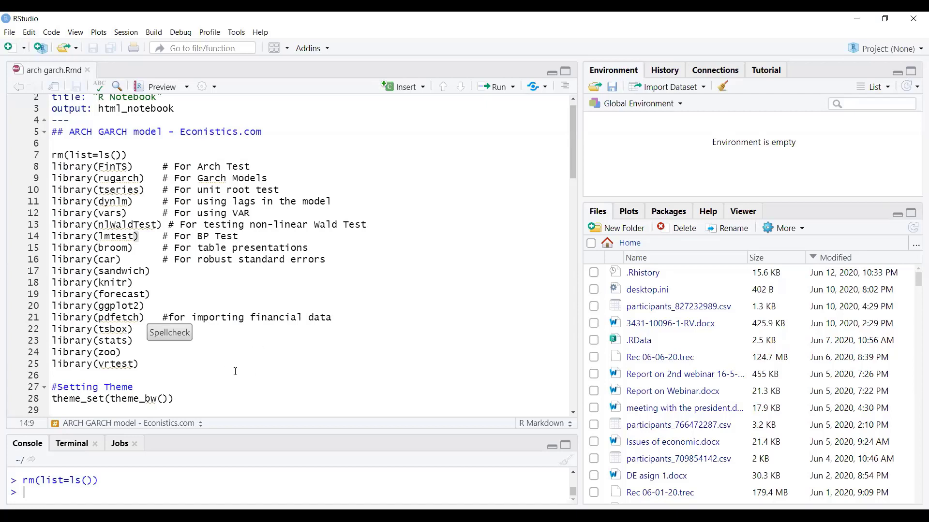
click(129, 341)
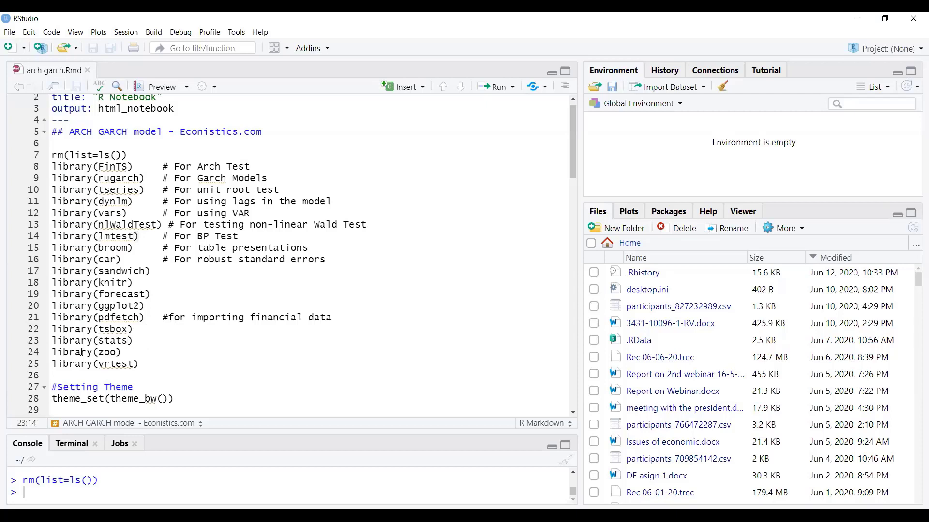
click(128, 354)
click(148, 371)
Run all the library calls on lines 8 to 25, from FinTS to vrtest, to load the packages
drag(143, 366, 2, 169)
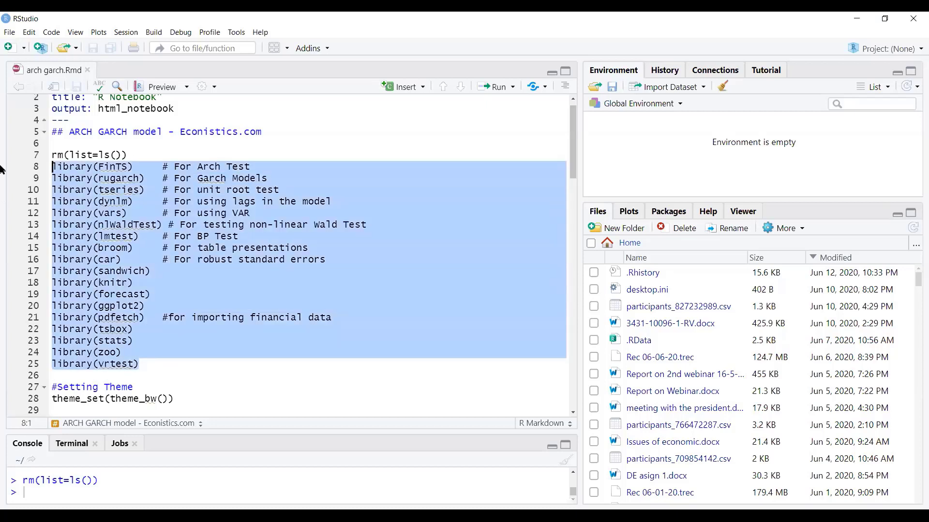
click(512, 87)
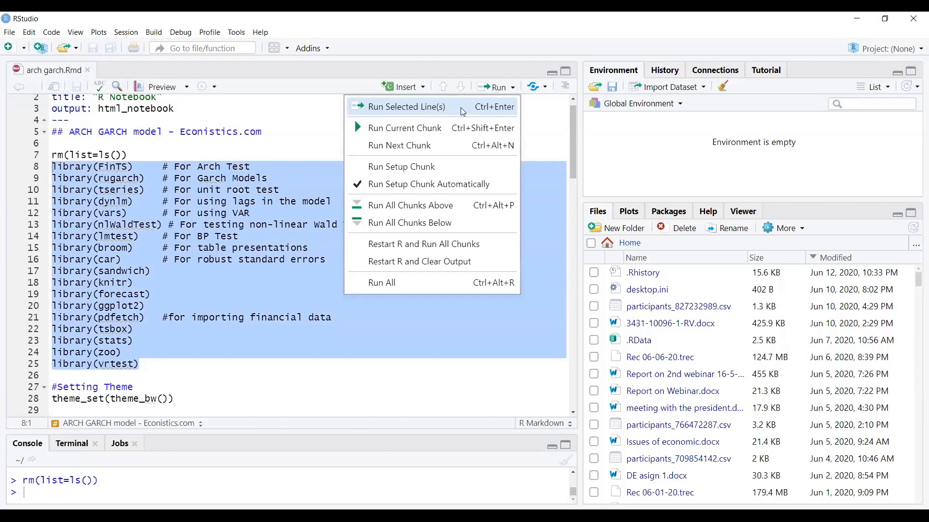
click(395, 110)
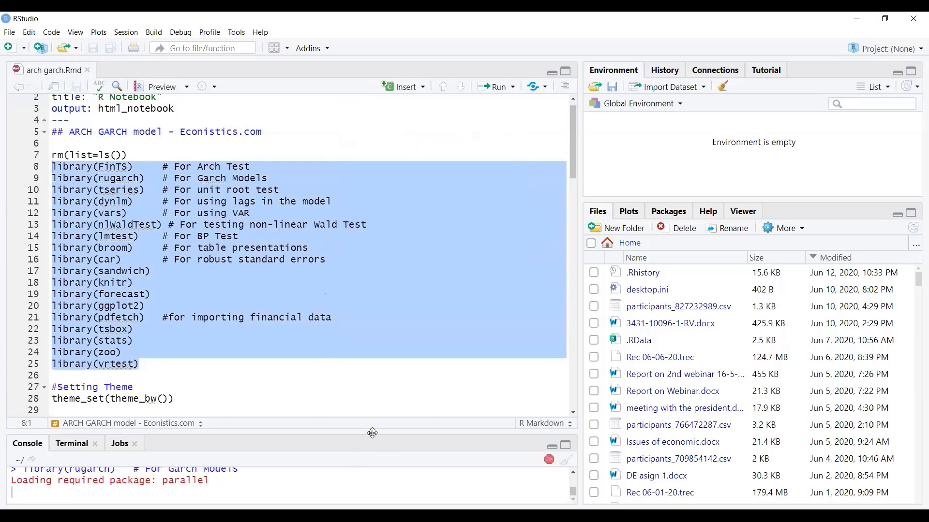
Maximize the console, examine the package-loading output through library(vrtest), and look up the Install Packages command
drag(372, 433, 381, 267)
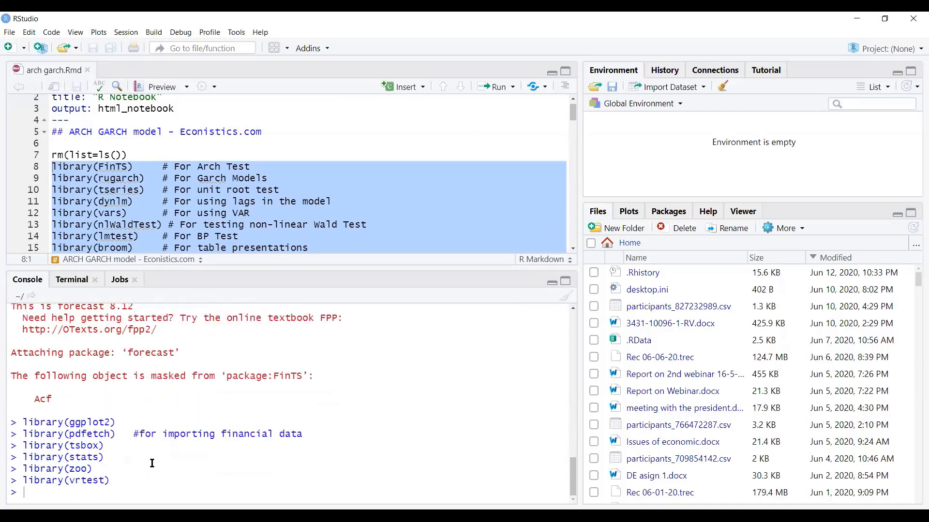
key(ctrl+Return)
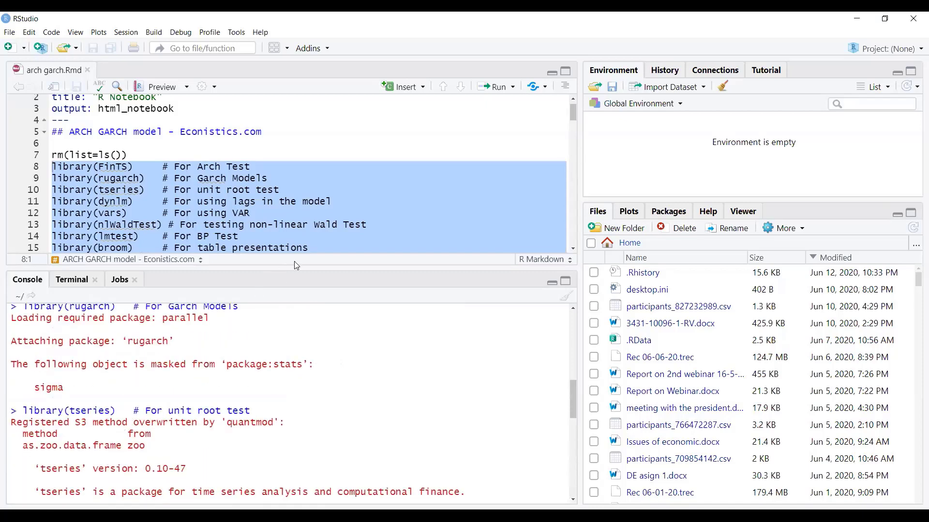
click(565, 281)
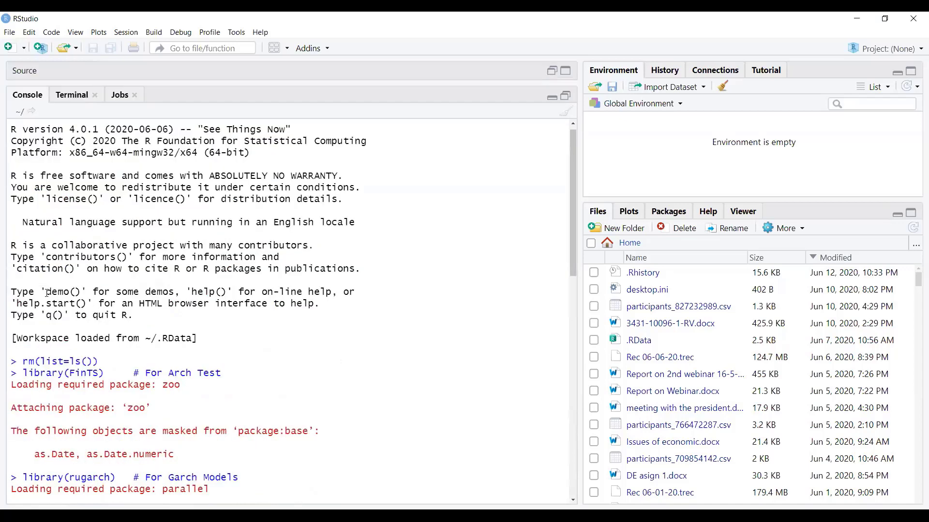
scroll(73, 293, down, 3)
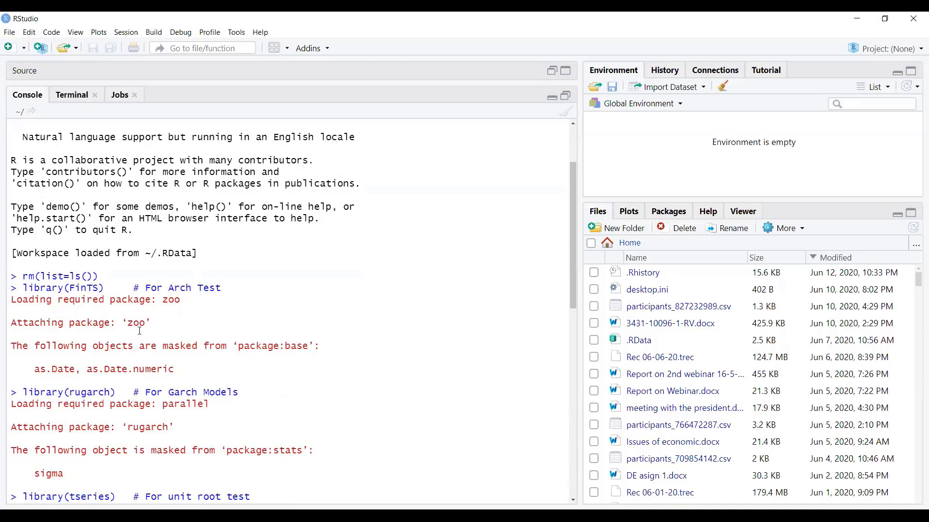
scroll(118, 390, down, 2)
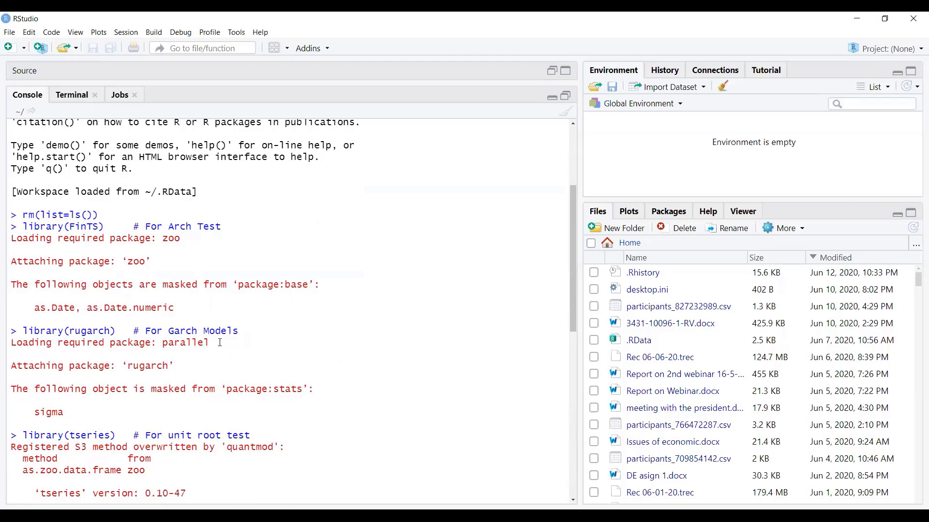
scroll(247, 379, down, 3)
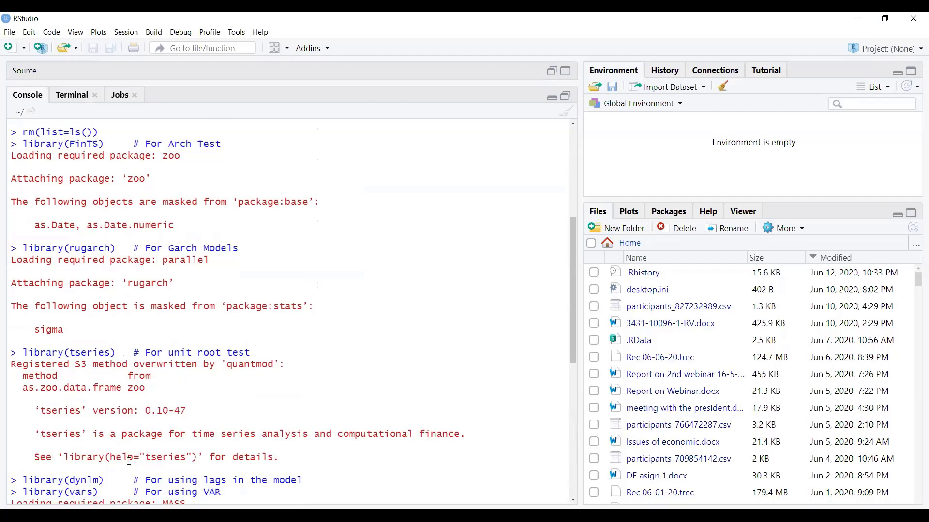
scroll(216, 420, down, 3)
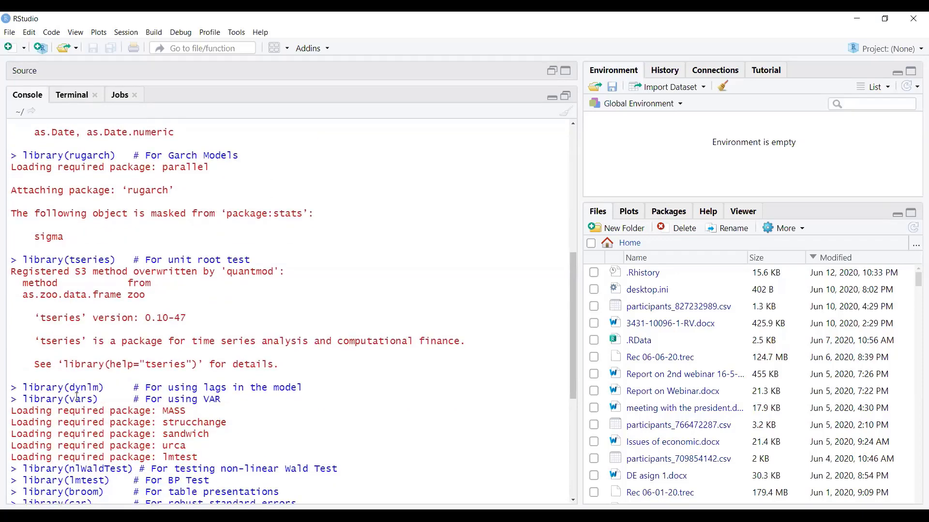
scroll(142, 430, down, 2)
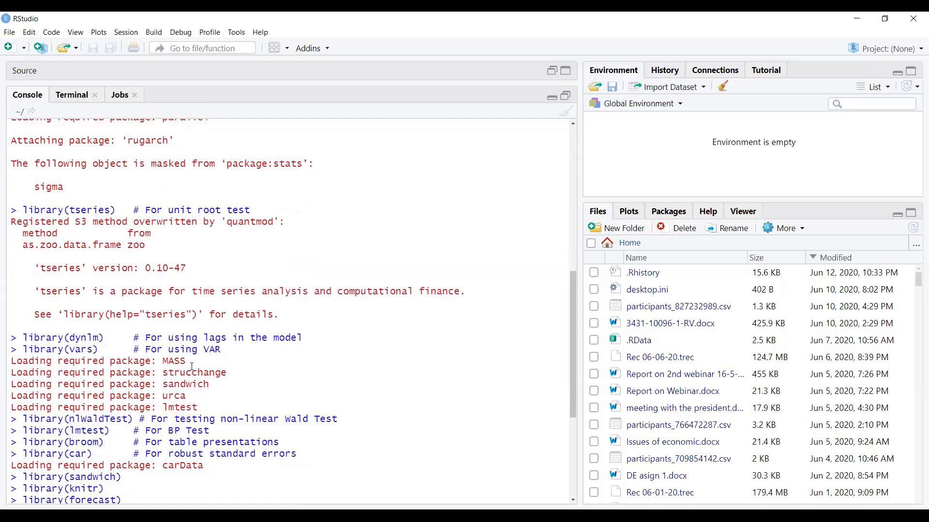
scroll(209, 395, down, 3)
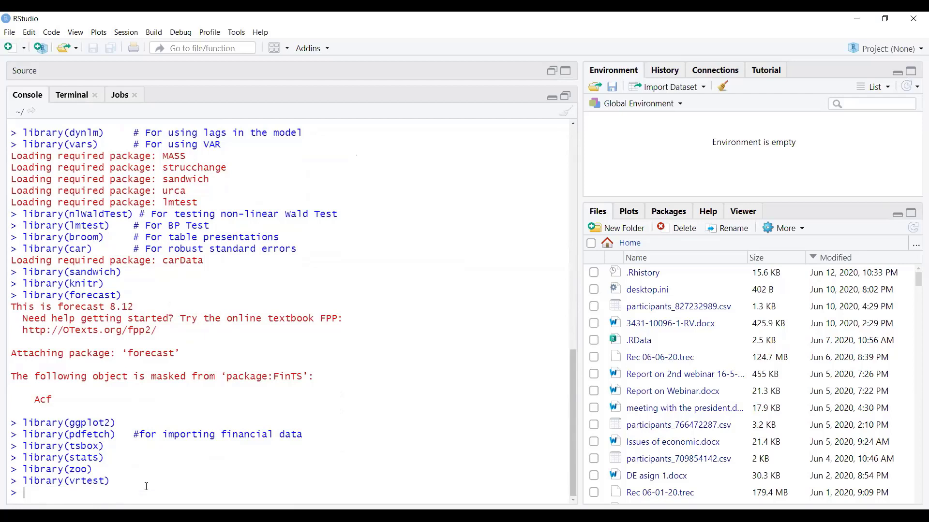
click(236, 32)
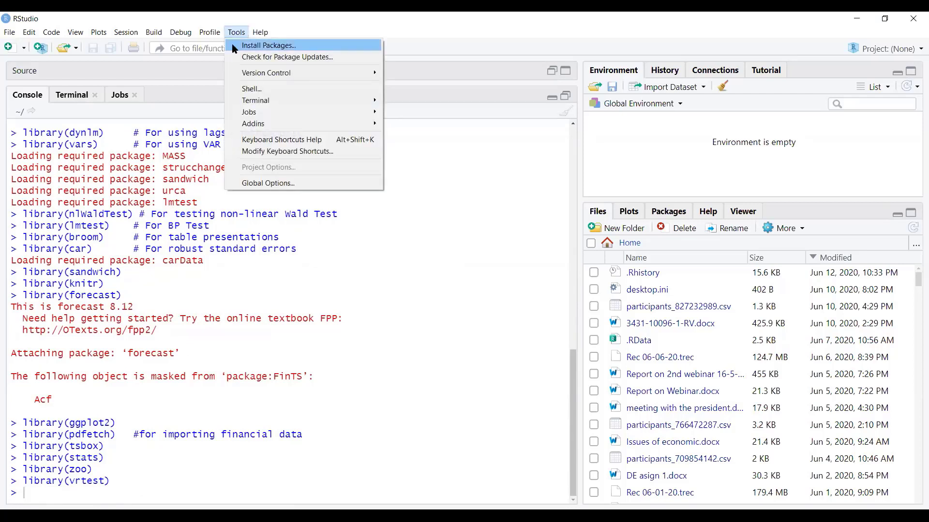
click(376, 309)
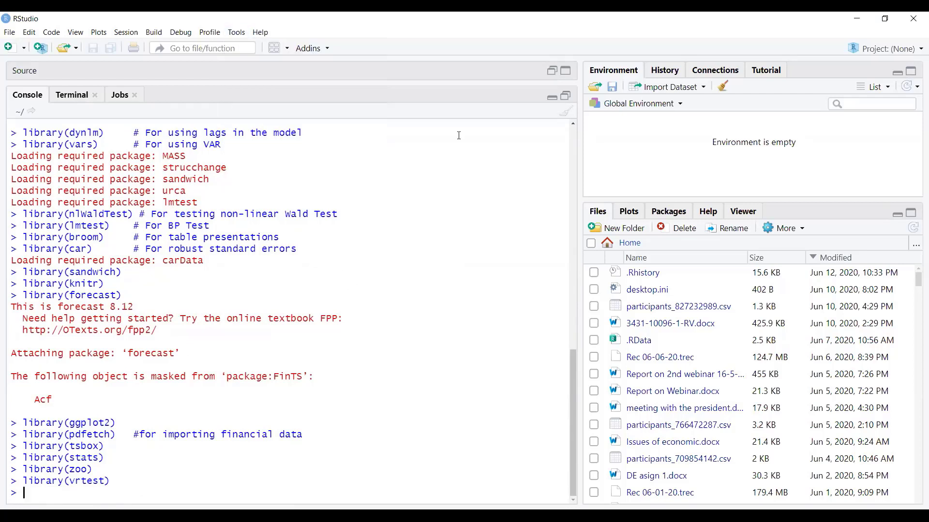
Restore the script editor, run theme_set(theme_bw()) on line 28, and keep the console collapsed
click(565, 96)
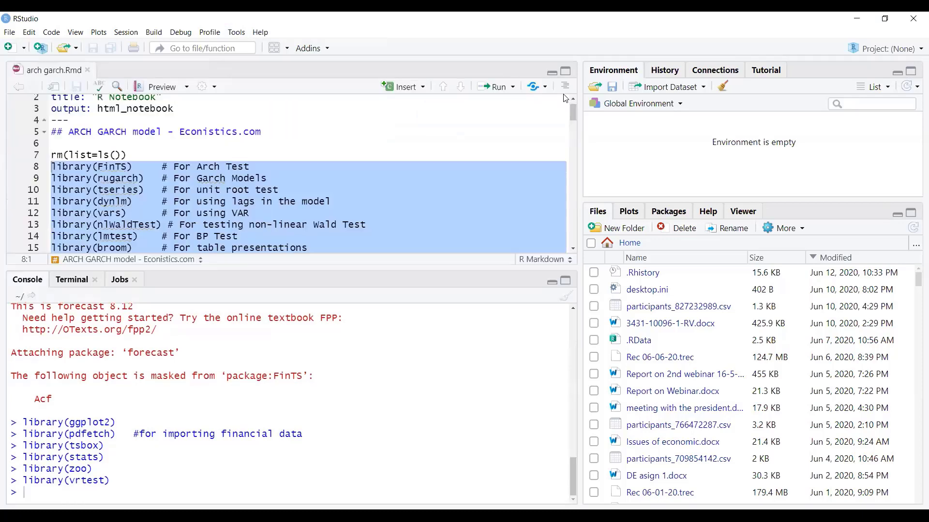
click(551, 282)
scroll(294, 344, down, 4)
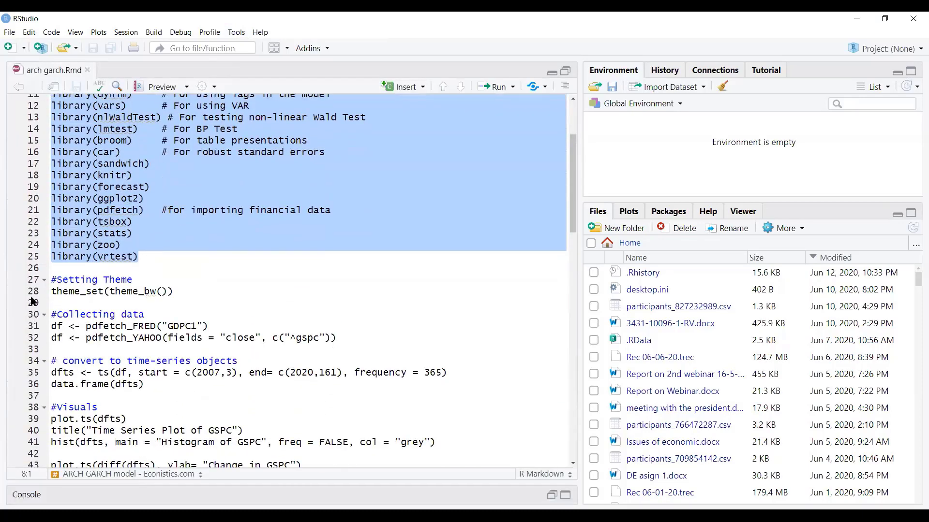
click(35, 291)
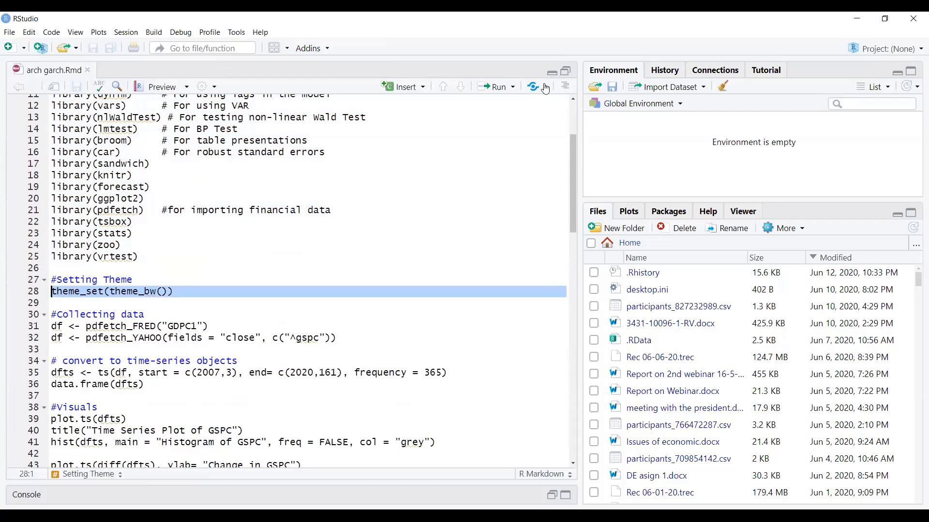
click(512, 87)
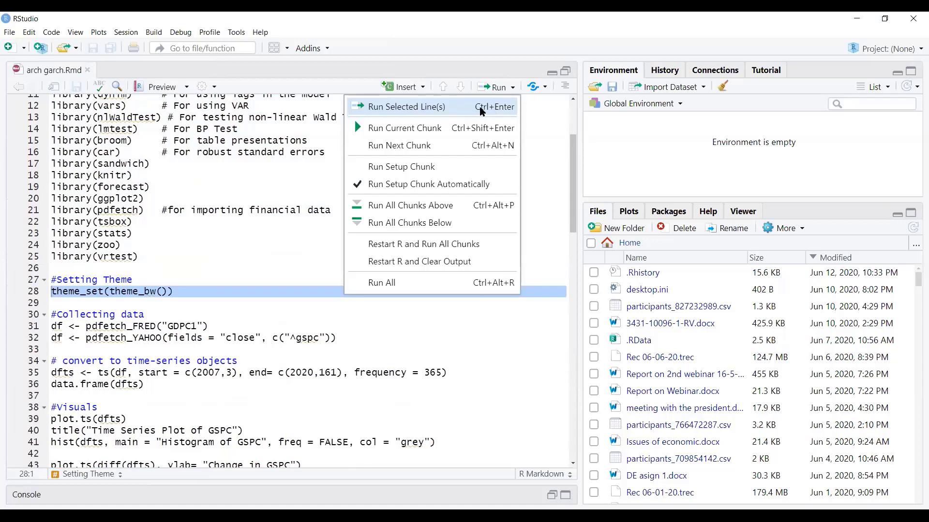
click(482, 107)
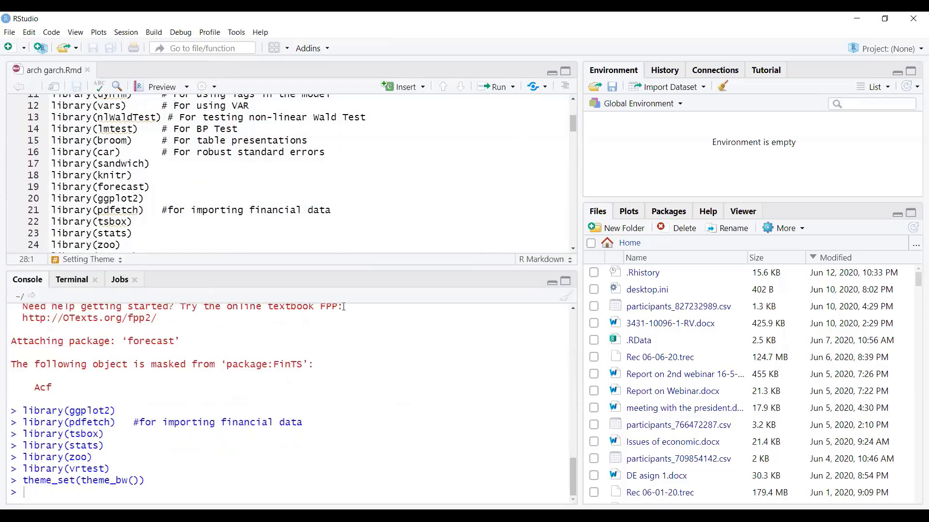
click(551, 284)
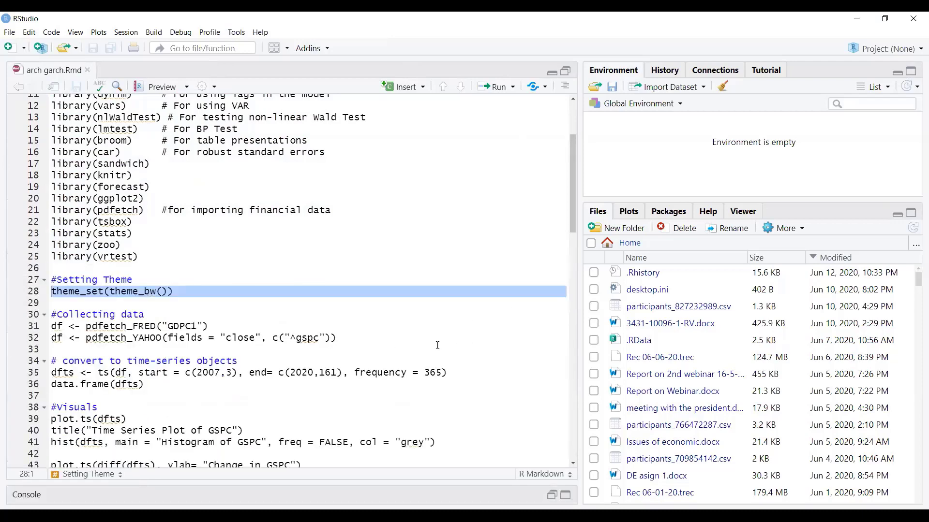
Delete the line df <- pdfetch_FRED("GDPC1") from the Collecting data section
scroll(433, 357, down, 2)
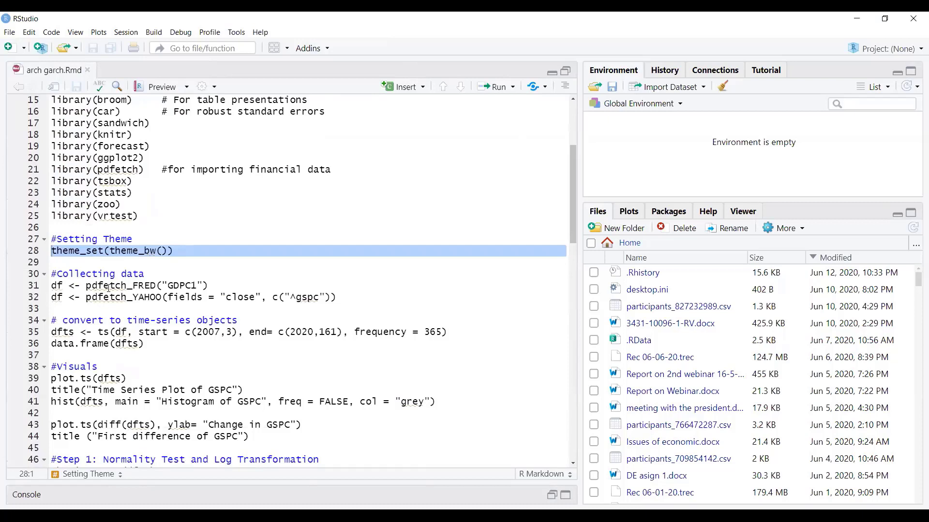
click(30, 289)
key(Delete)
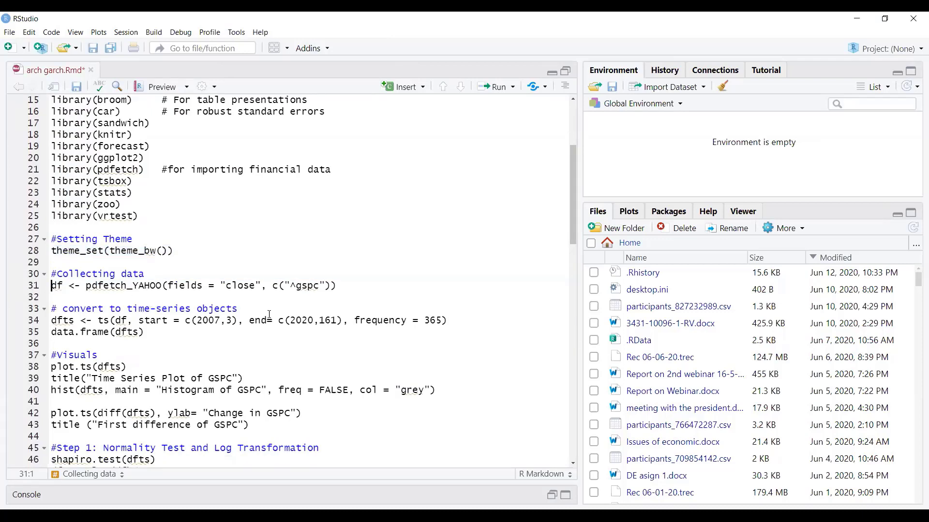
Look up pdfetch in the help and browse its package index for the available data-fetching functions
click(708, 216)
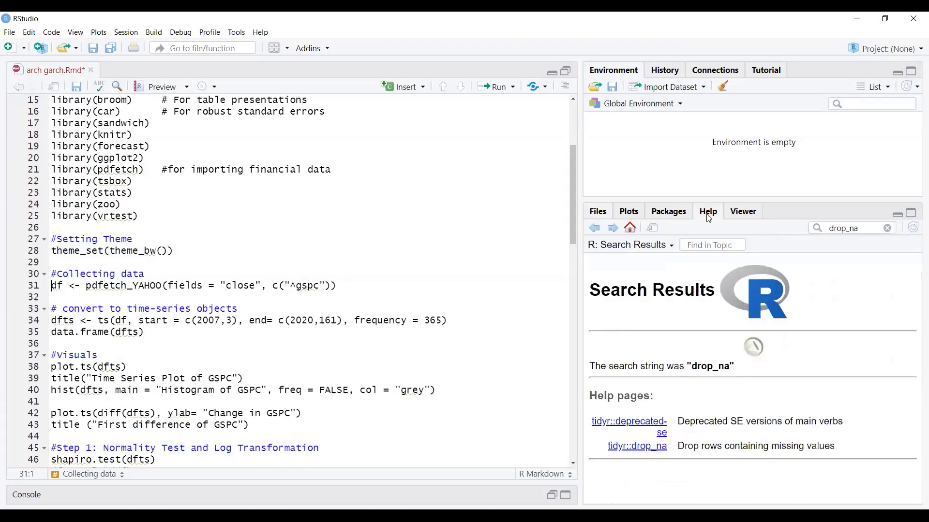
double_click(844, 228)
text(pdfetch)
key(Return)
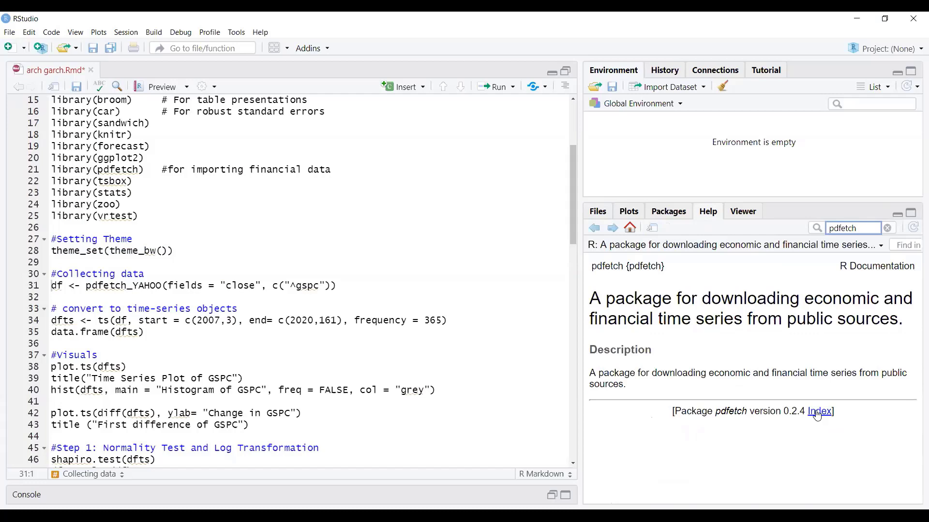
click(817, 412)
scroll(687, 369, down, 5)
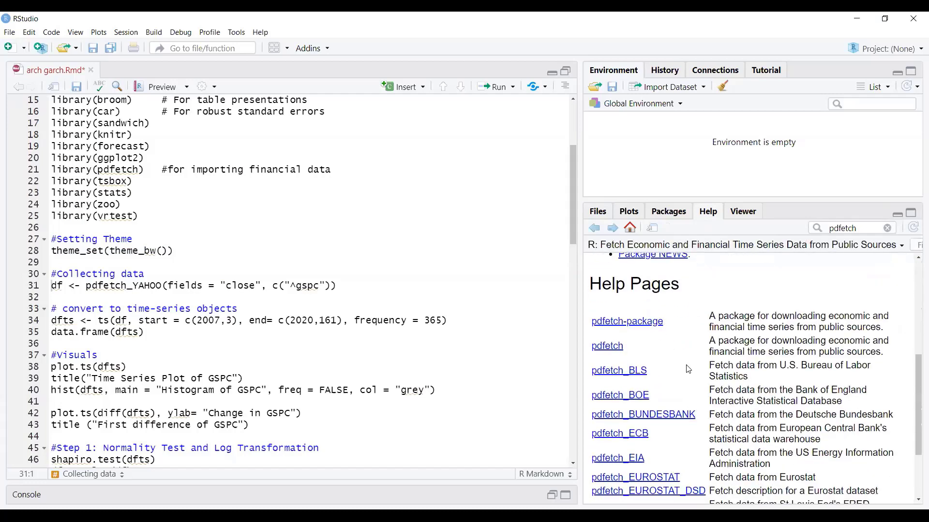
scroll(688, 369, down, 2)
scroll(688, 369, up, 1)
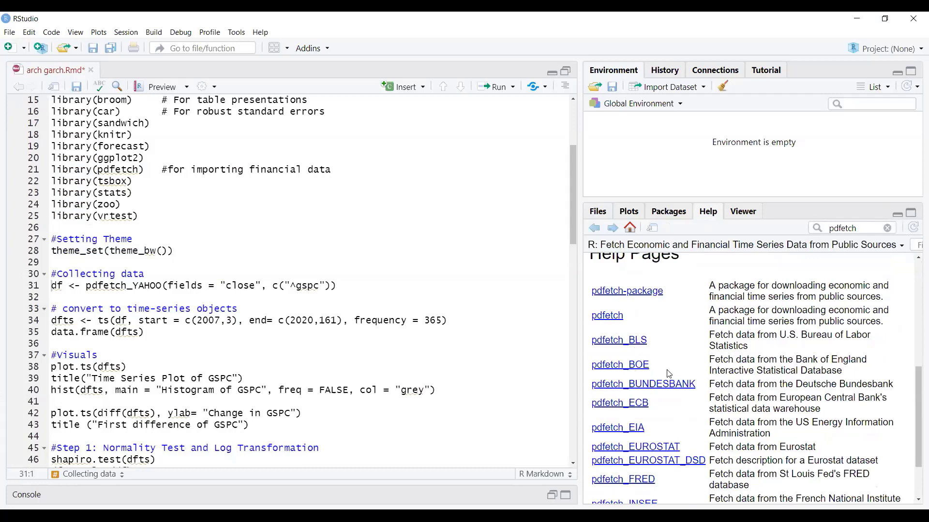
scroll(669, 370, down, 1)
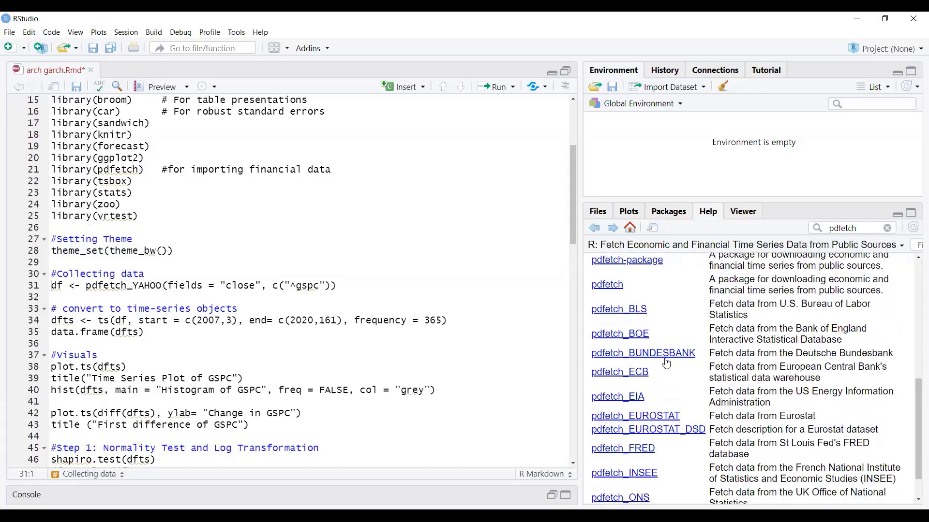
scroll(663, 360, down, 1)
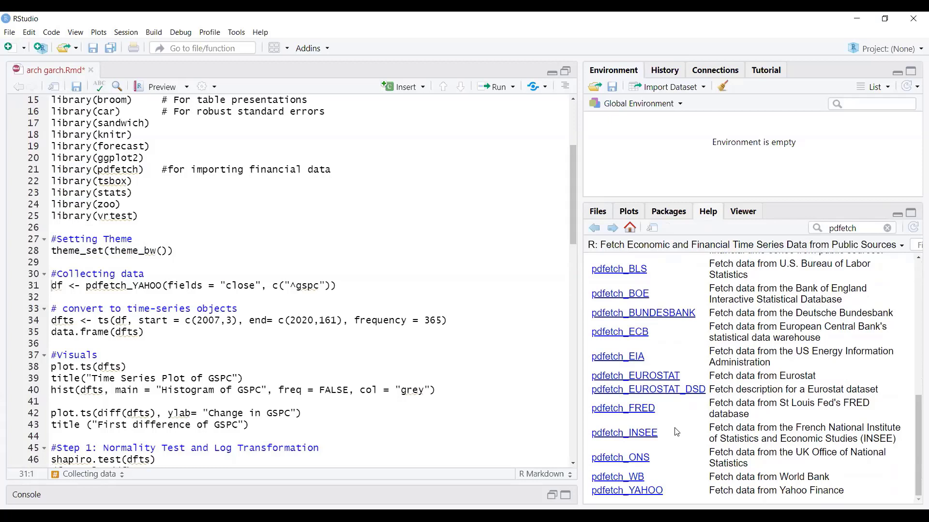
Open the pdfetch_YAHOO help page and examine its usage, arguments and the ^gspc ticker in the examples
click(640, 492)
scroll(712, 413, down, 2)
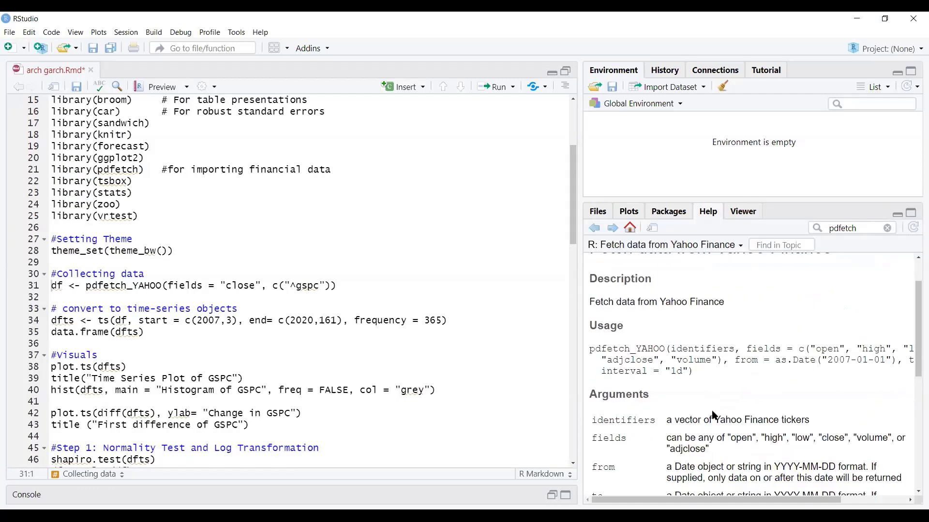
scroll(711, 394, down, 1)
scroll(713, 396, down, 2)
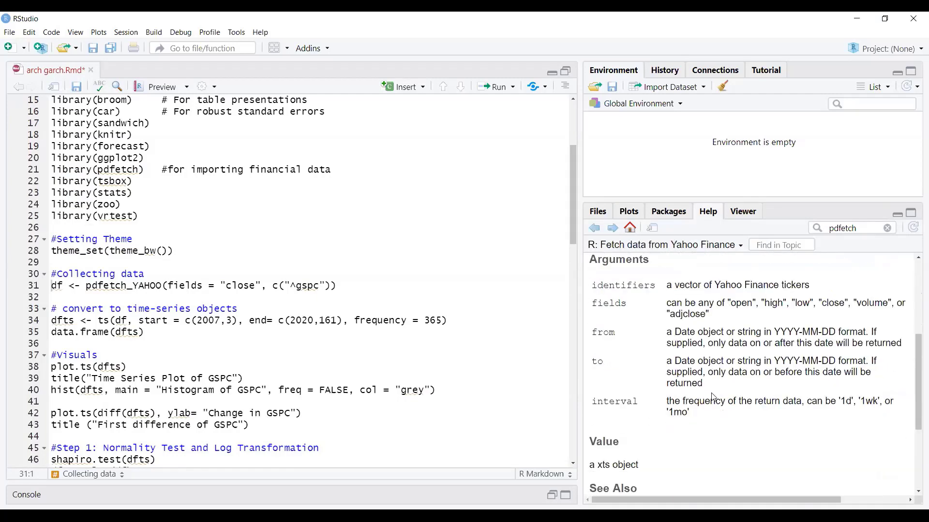
scroll(725, 431, down, 3)
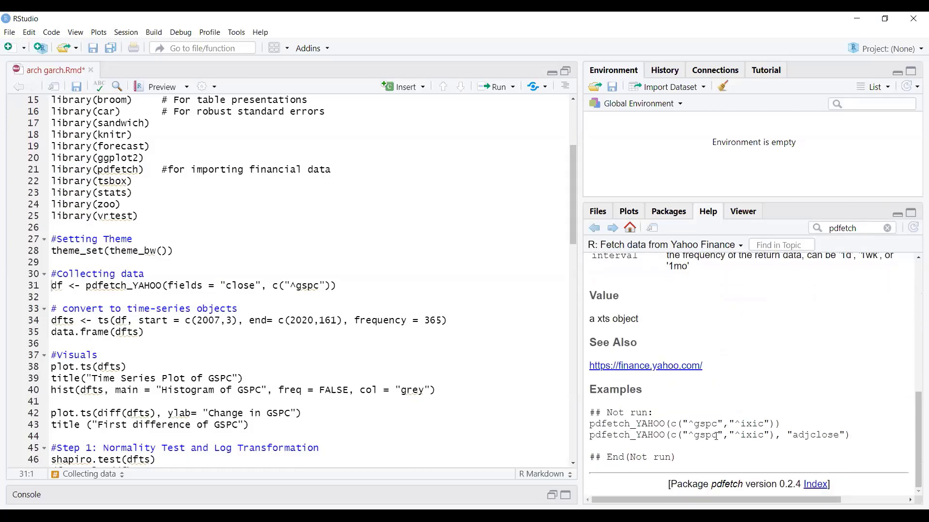
drag(717, 436, 690, 435)
Run the pdfetch_YAHOO line on line 31 to fetch the ^gspc closing prices into df, collapse the console, and save the script
click(30, 291)
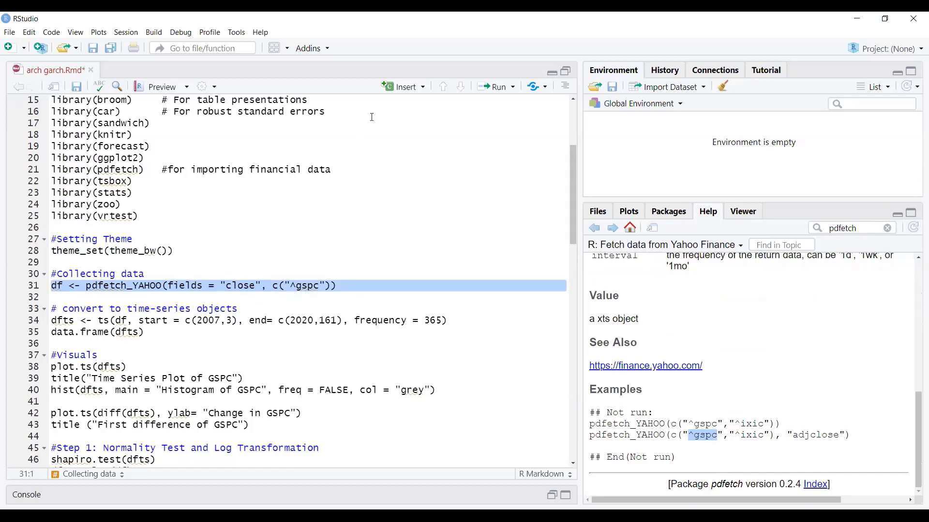
click(512, 87)
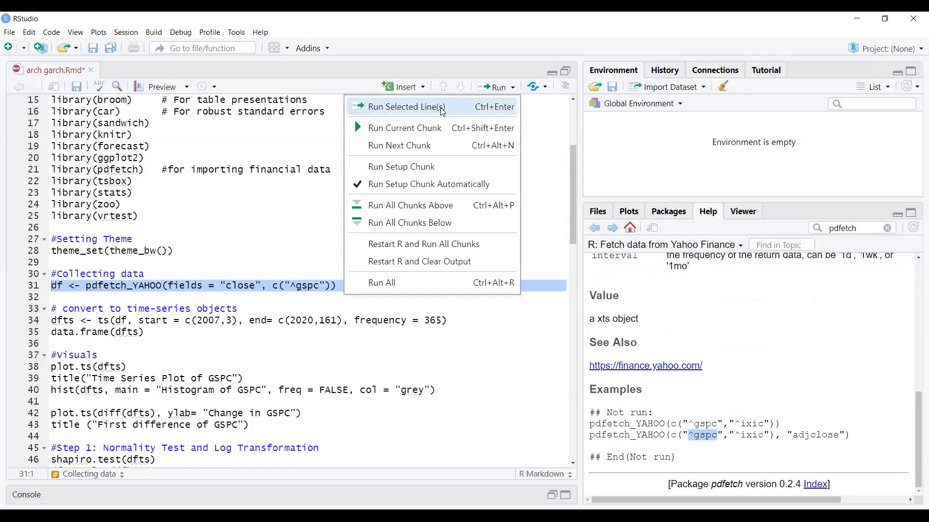
click(358, 107)
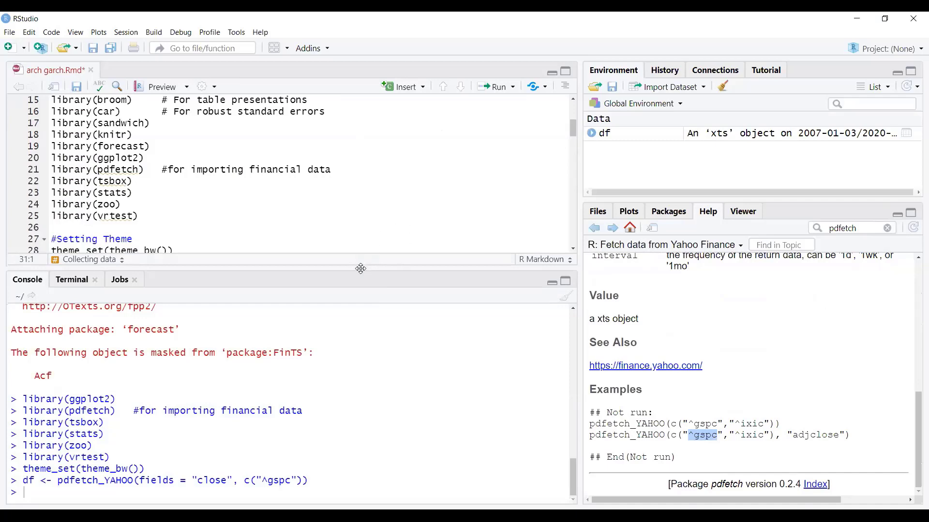
click(552, 283)
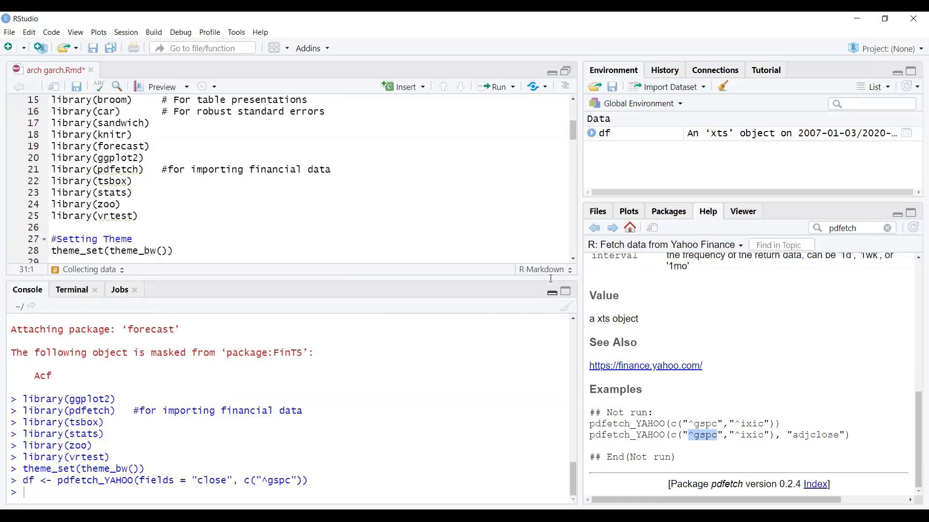
click(93, 49)
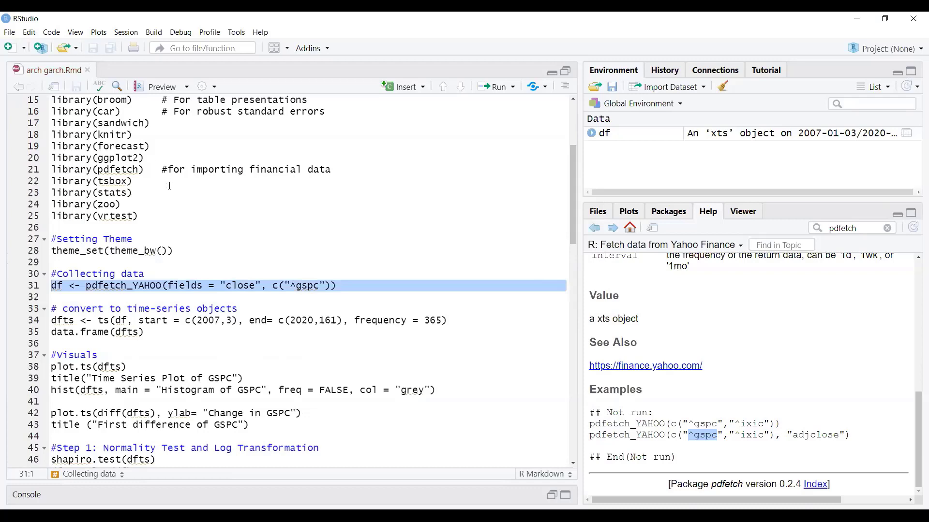
View the df data table, check its first and last dates, and close it
click(635, 140)
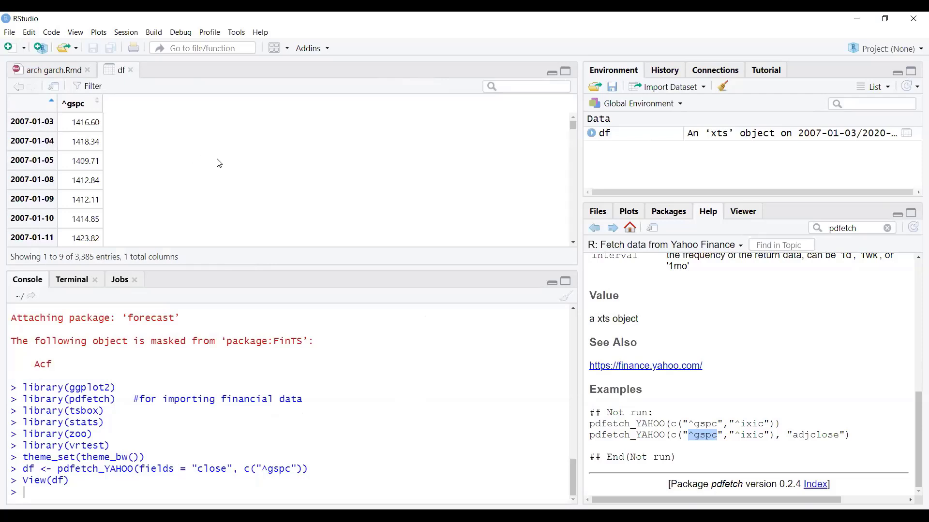
key(End)
scroll(146, 184, down, 1)
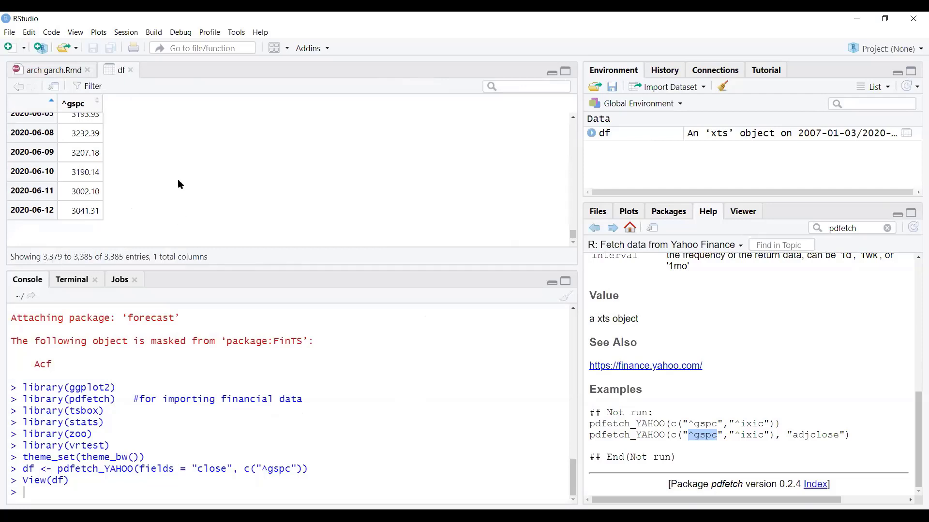
click(131, 71)
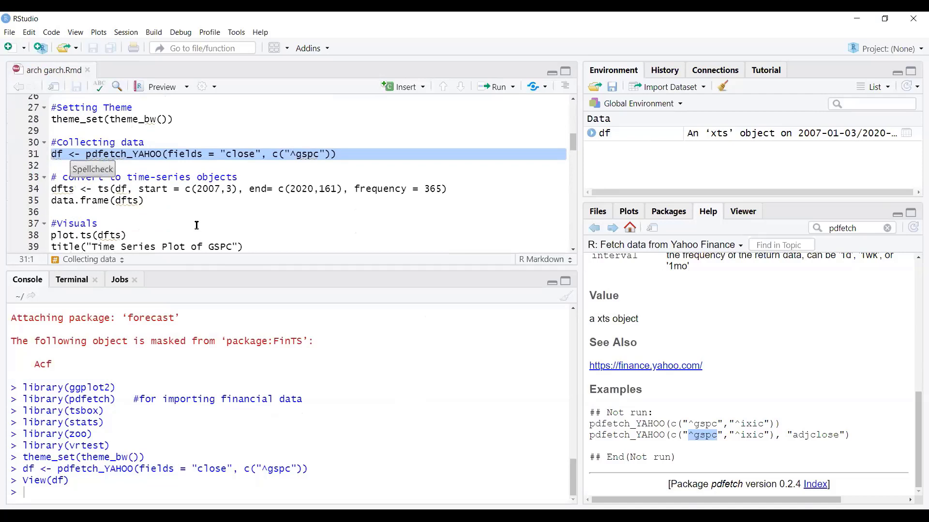
Compare the start and end values in the ts() call on line 34 with the first and last dates in df
click(30, 190)
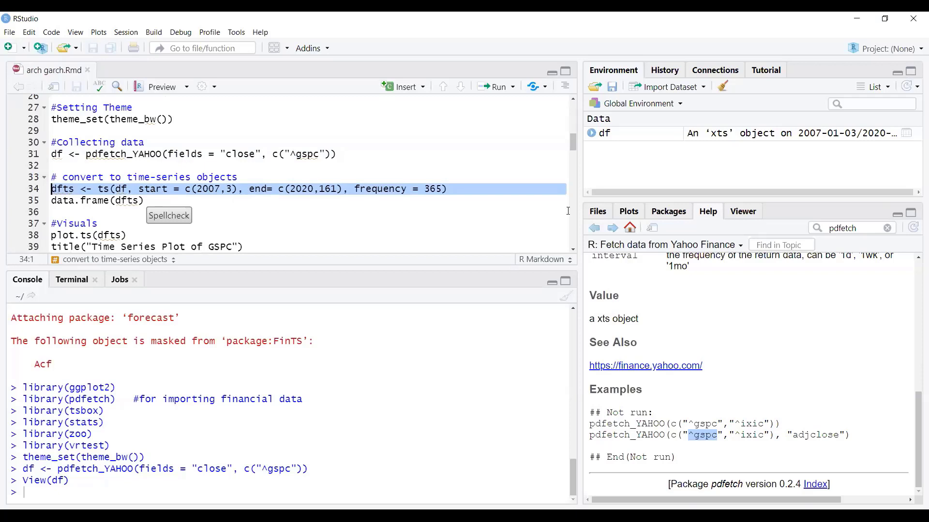
click(611, 137)
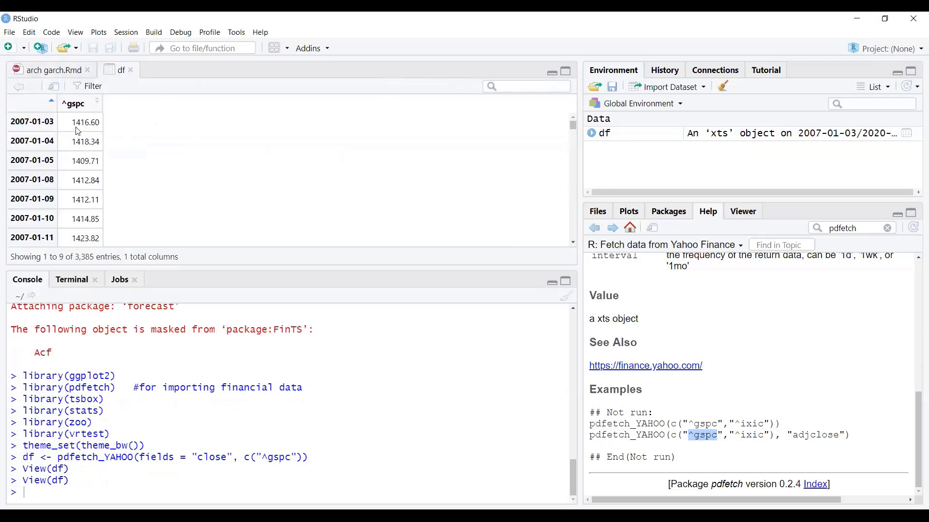
click(41, 72)
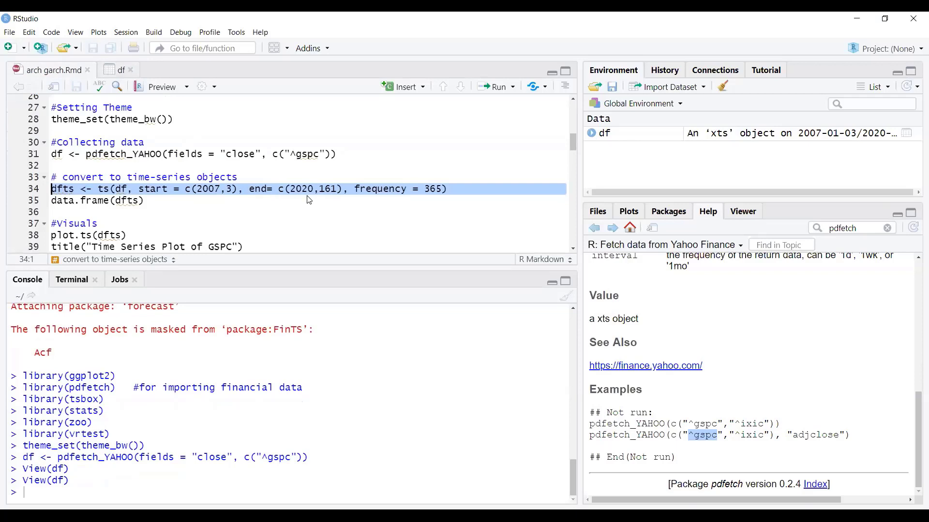
click(326, 193)
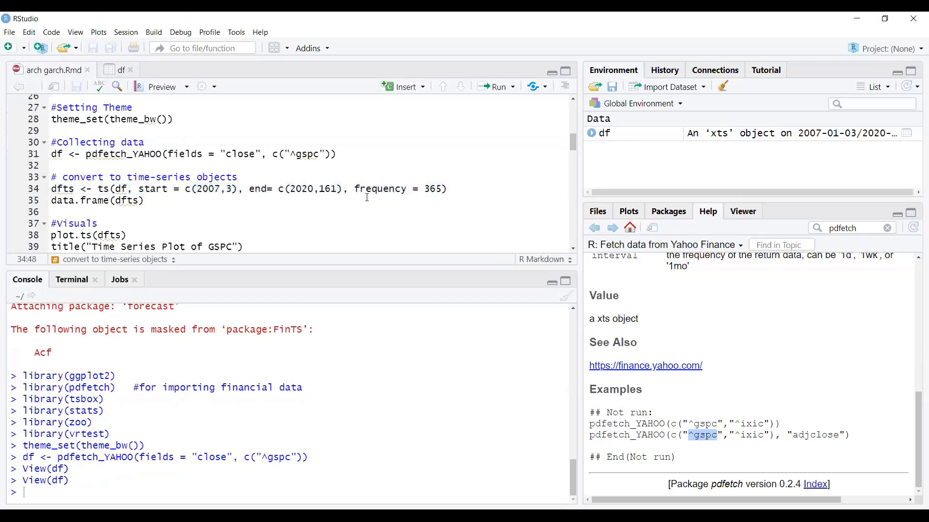
click(111, 73)
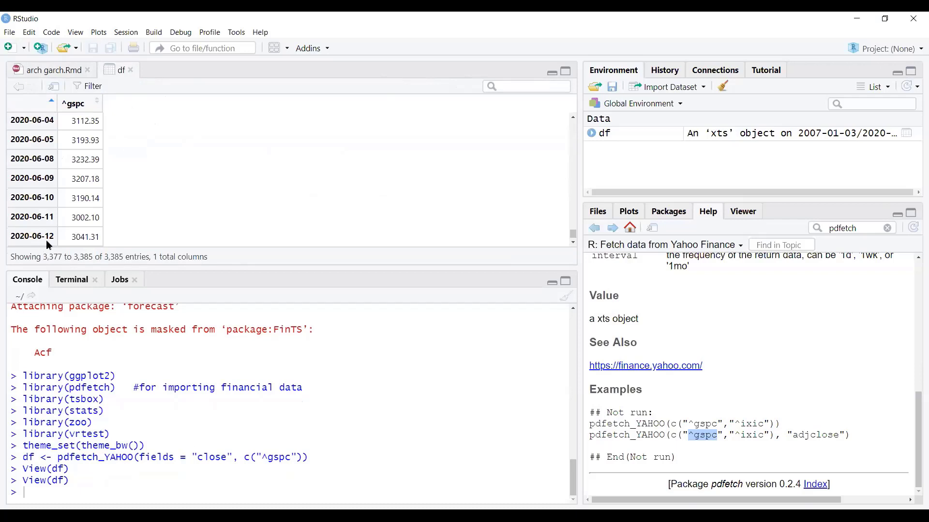
click(64, 72)
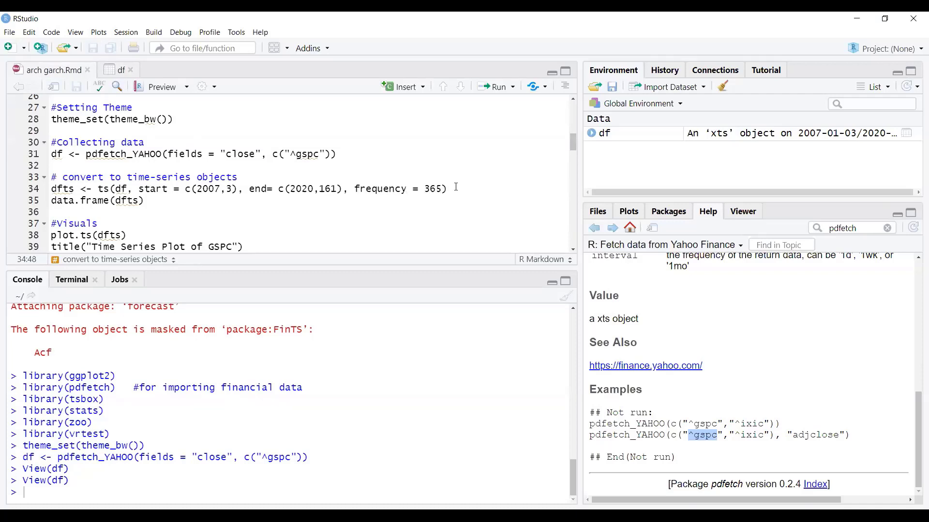
Run line 34 to convert df into the time series dfts with start c(2007,3), end c(2020,161) and frequency 365
click(35, 189)
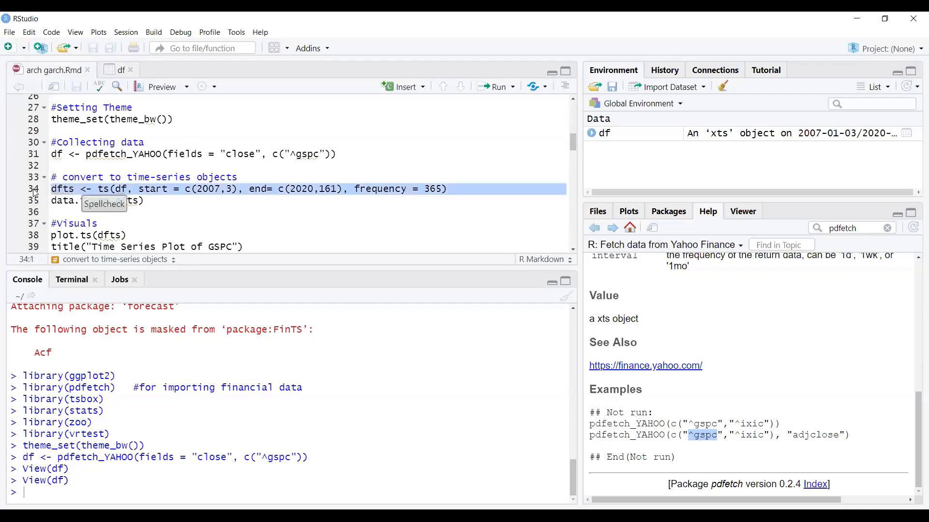
key(ctrl+Return)
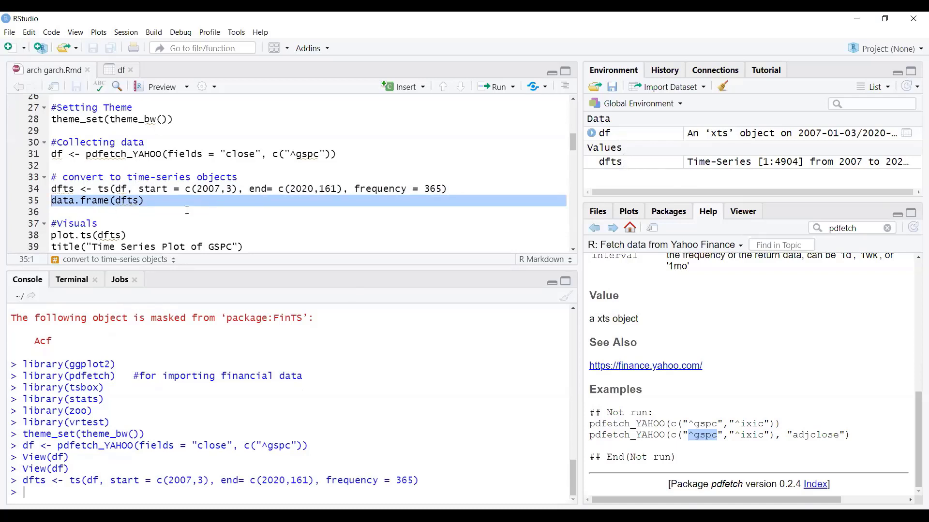
scroll(217, 181, down, 1)
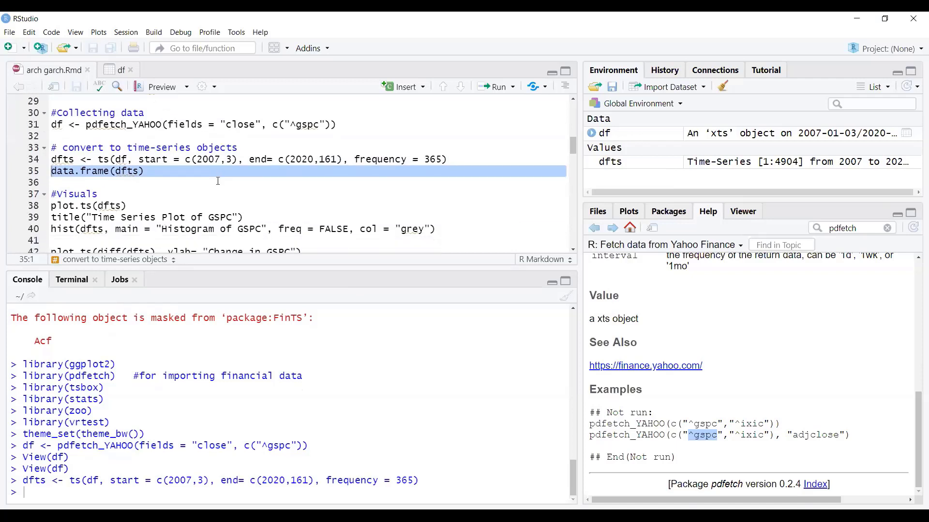
scroll(170, 180, down, 1)
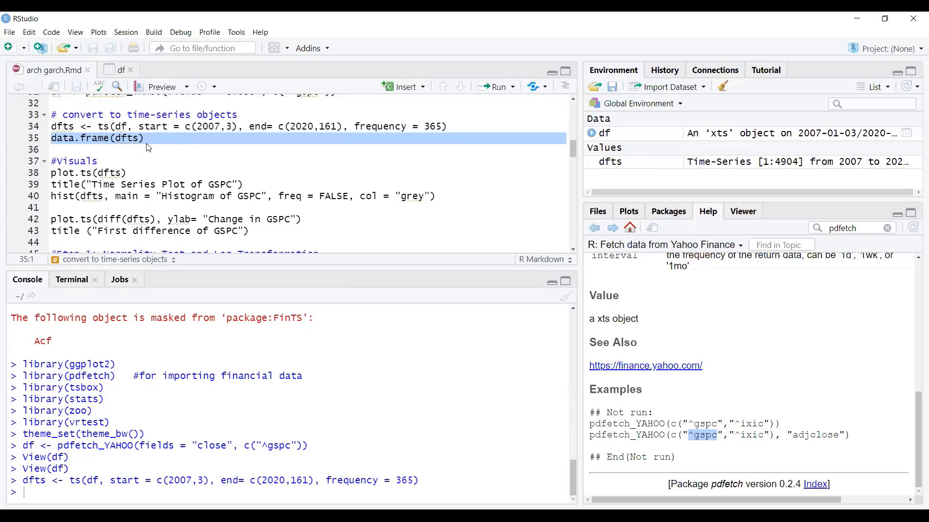
click(122, 173)
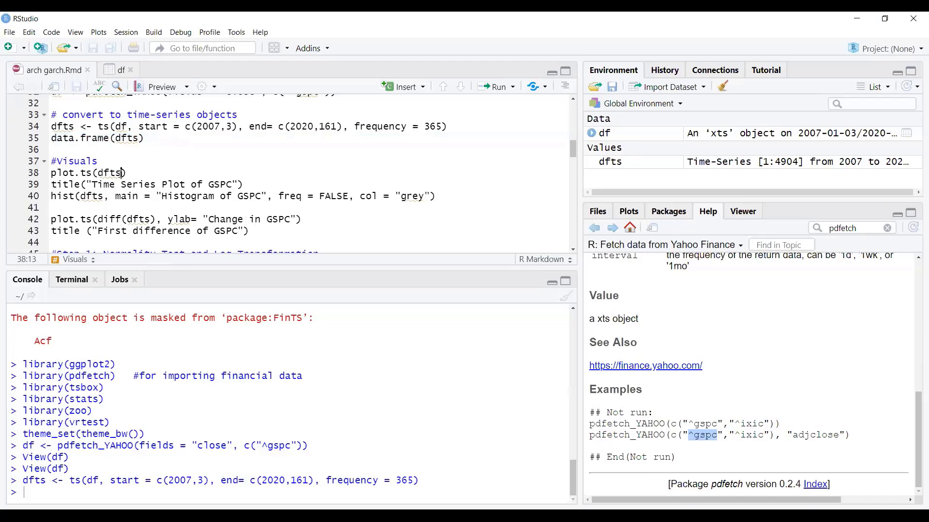
text([)
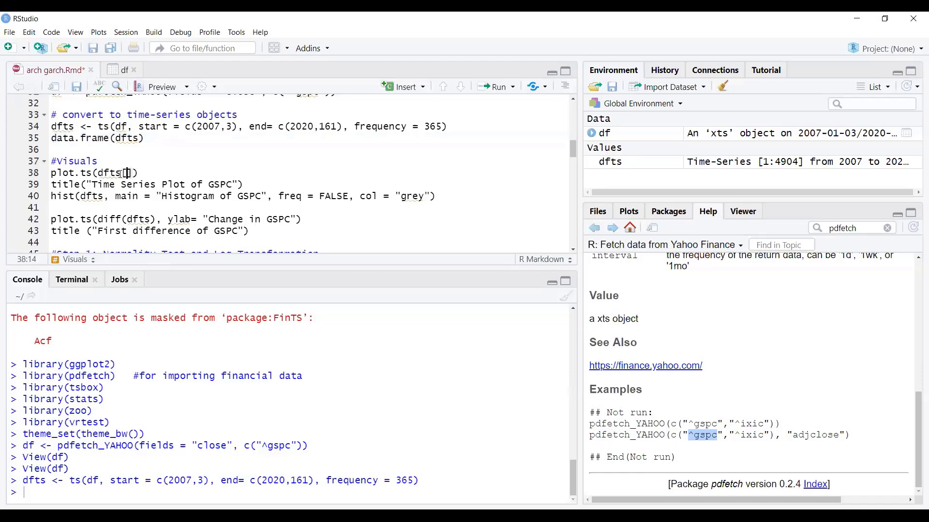
text(,"^gspc")
click(198, 196)
click(179, 173)
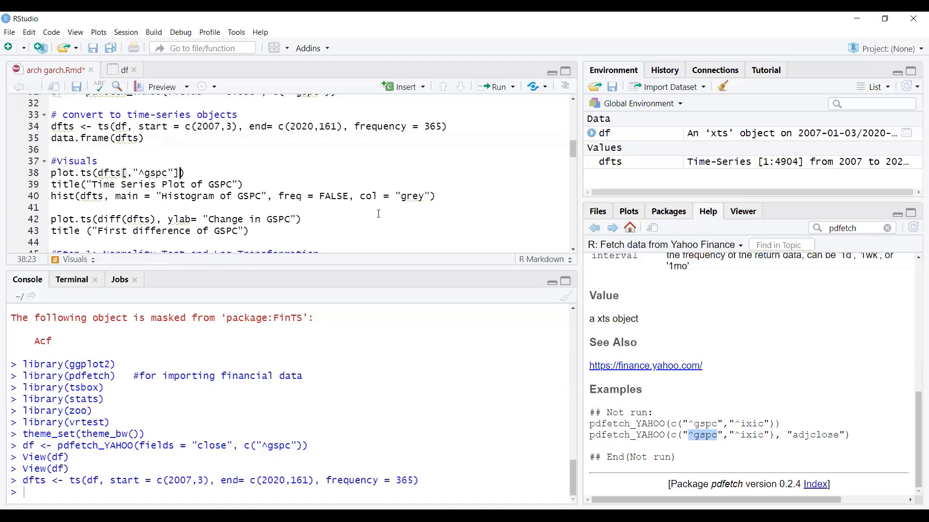
key(BackSpace)
key(BackSpace)
key(BackSpace)
key(BackSpace)
key(BackSpace)
key(BackSpace)
key(BackSpace)
key(BackSpace)
key(BackSpace)
key(BackSpace)
Run plot.ts(dfts) on line 38 to draw the time series plot
click(23, 176)
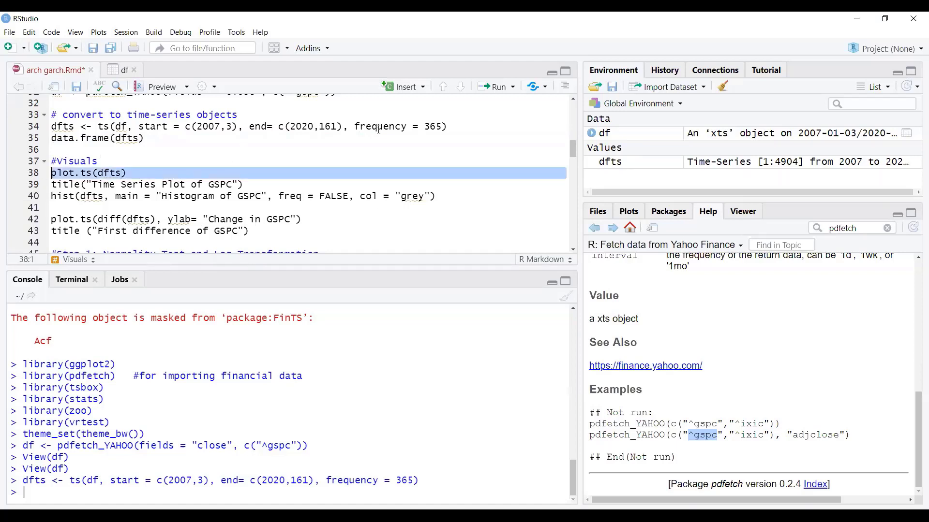
click(511, 87)
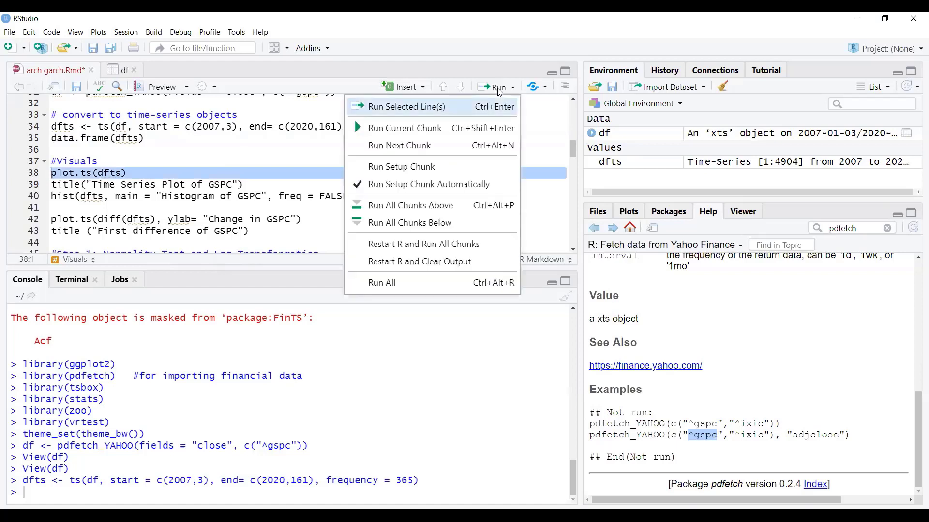
click(447, 107)
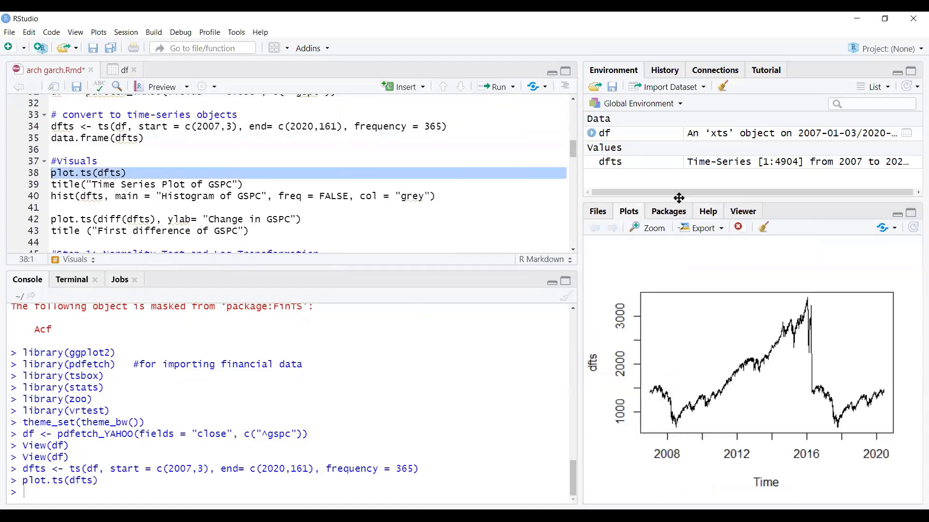
Open the time series plot in the Save Plot as Image preview and enlarge it to 590 by 431
click(701, 228)
click(699, 248)
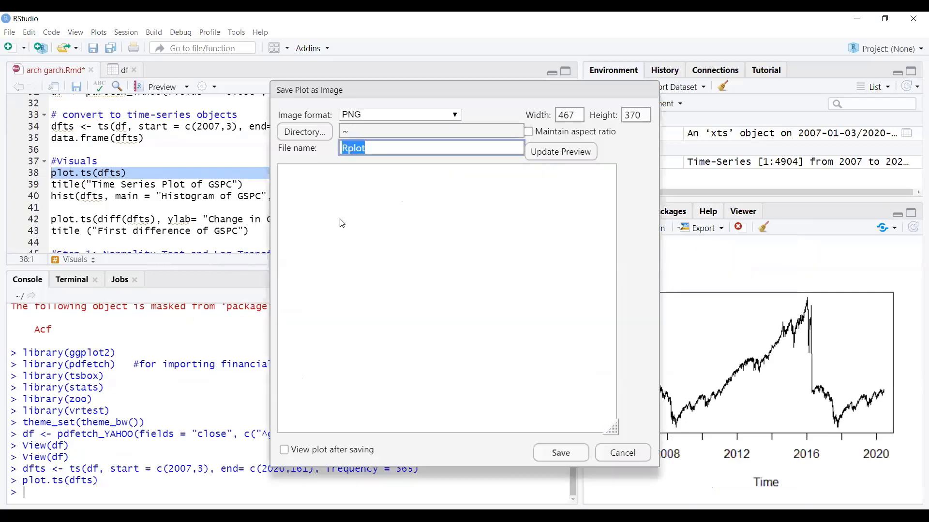
drag(354, 89, 188, 75)
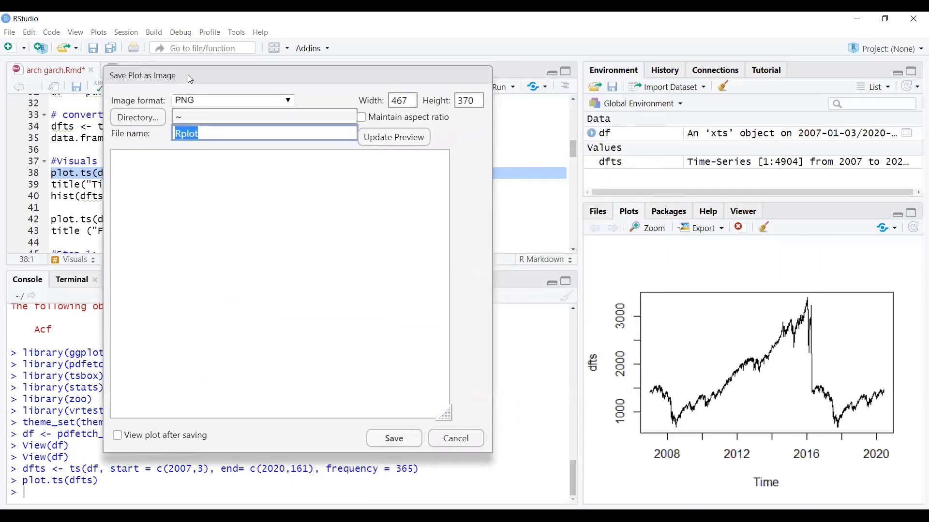
drag(445, 415, 535, 459)
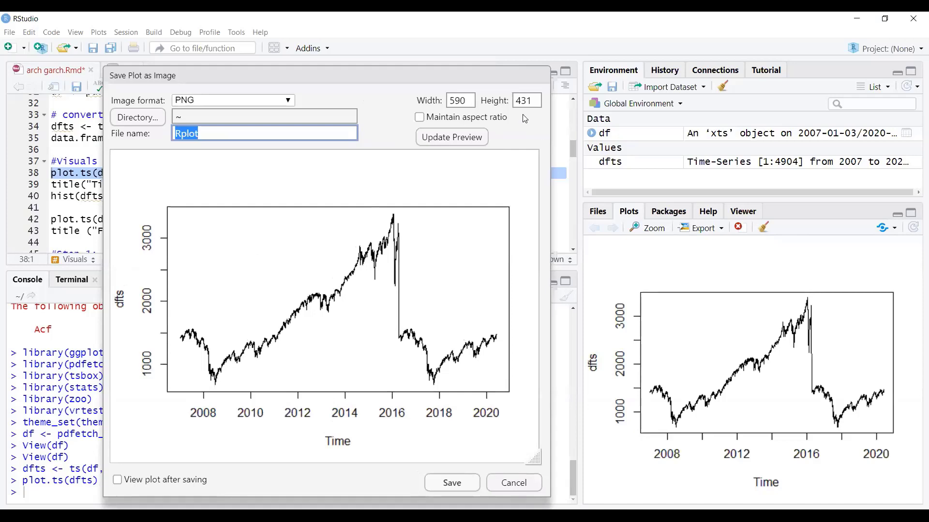
Mark a horizontal line just under 2000 across the previewed plot with vertical deviations to the series, and close the preview without saving
key(alt+Tab)
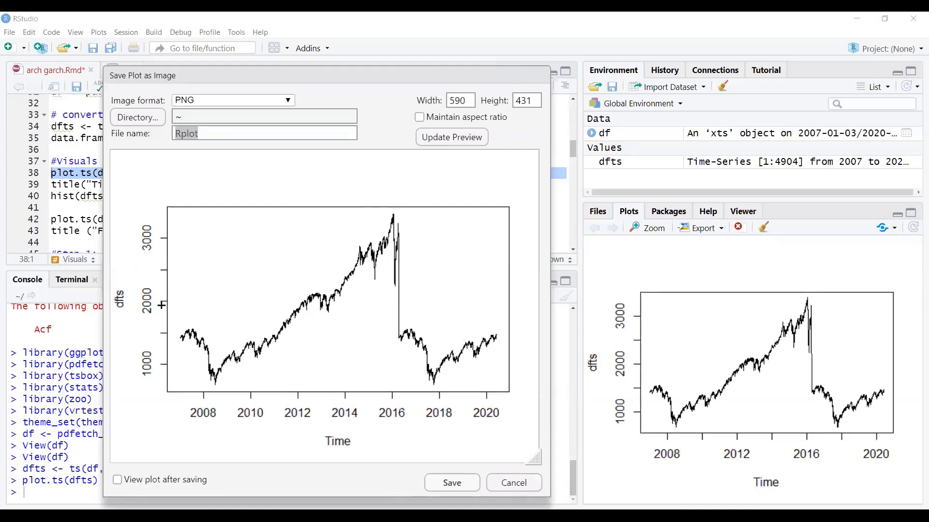
drag(162, 305, 503, 305)
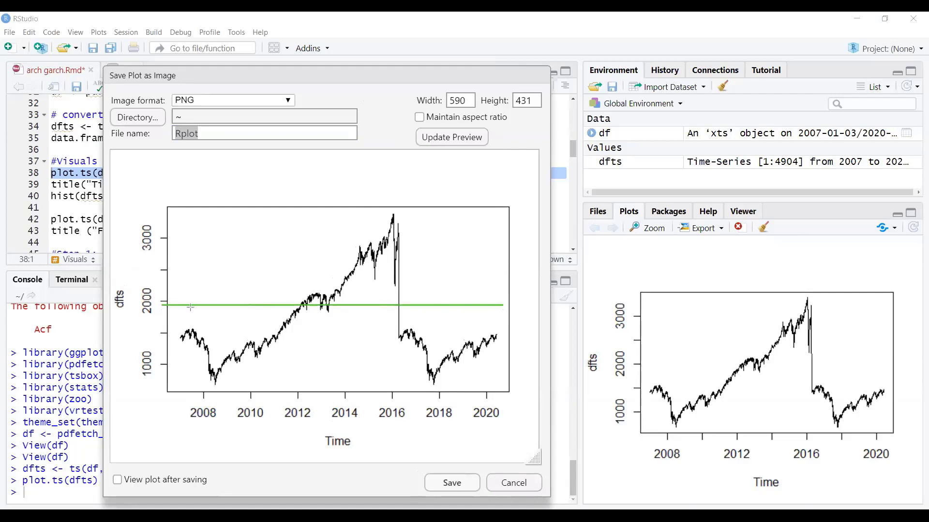
mouse_move(190, 309)
mouse_down()
mouse_move(192, 333)
mouse_move(190, 325)
mouse_move(217, 358)
mouse_move(217, 373)
mouse_up()
drag(259, 309, 258, 339)
drag(366, 259, 364, 305)
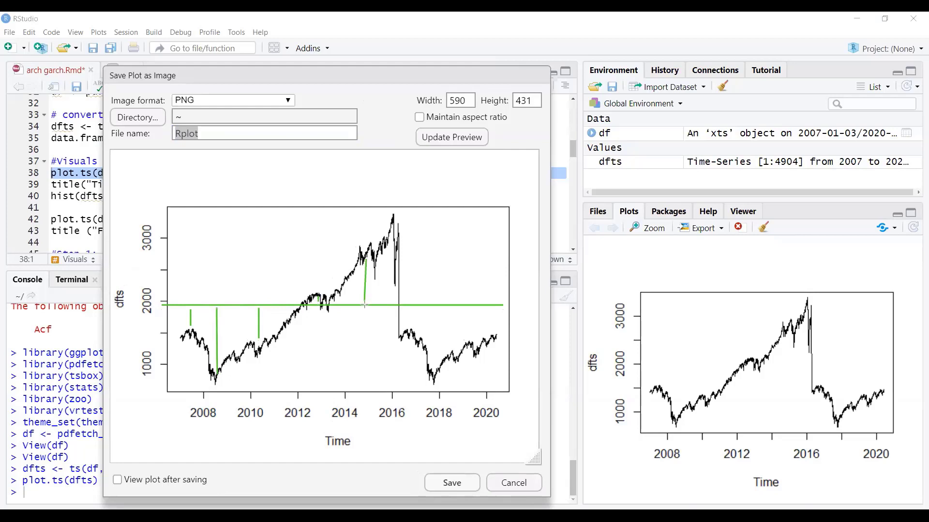
drag(390, 229, 390, 274)
drag(388, 308, 390, 274)
drag(417, 328, 416, 302)
drag(439, 361, 439, 305)
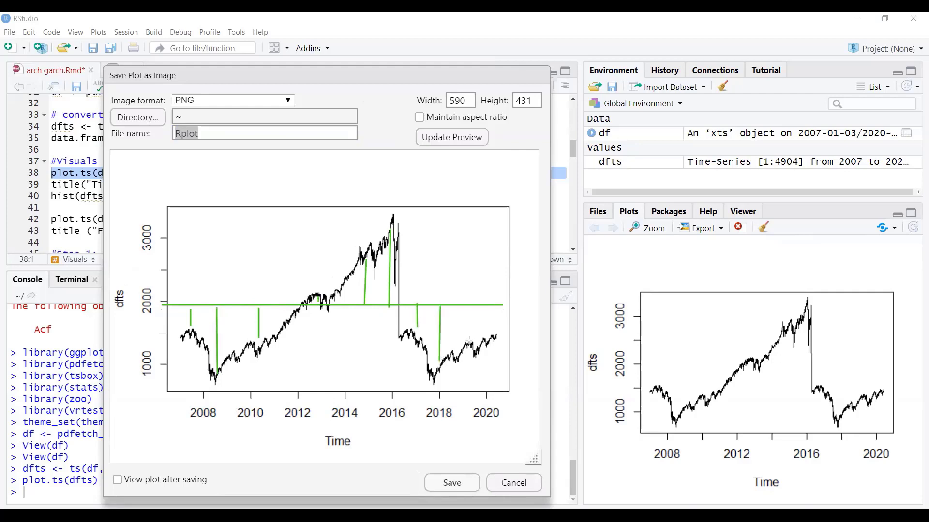
drag(467, 342, 467, 304)
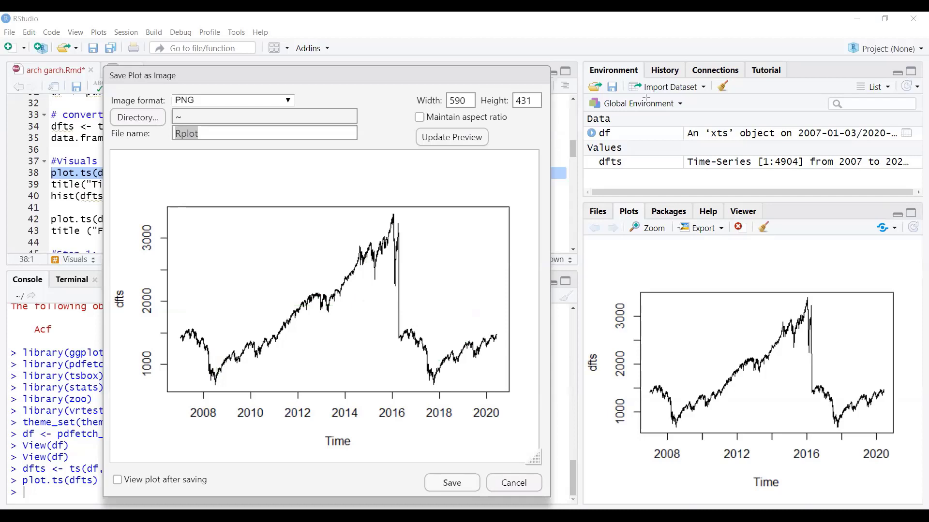
click(514, 484)
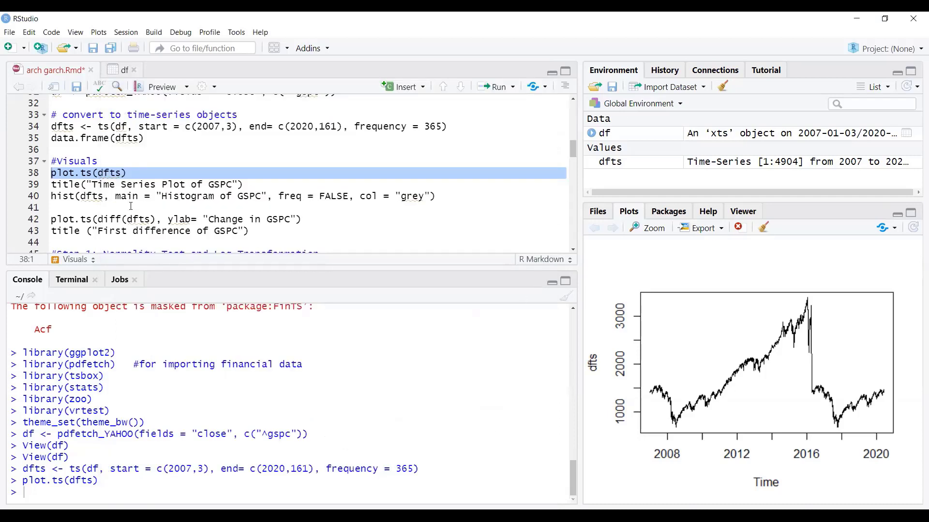
Run line 39 to add the title "Time Series Plot of GSPC" to the plot
click(29, 186)
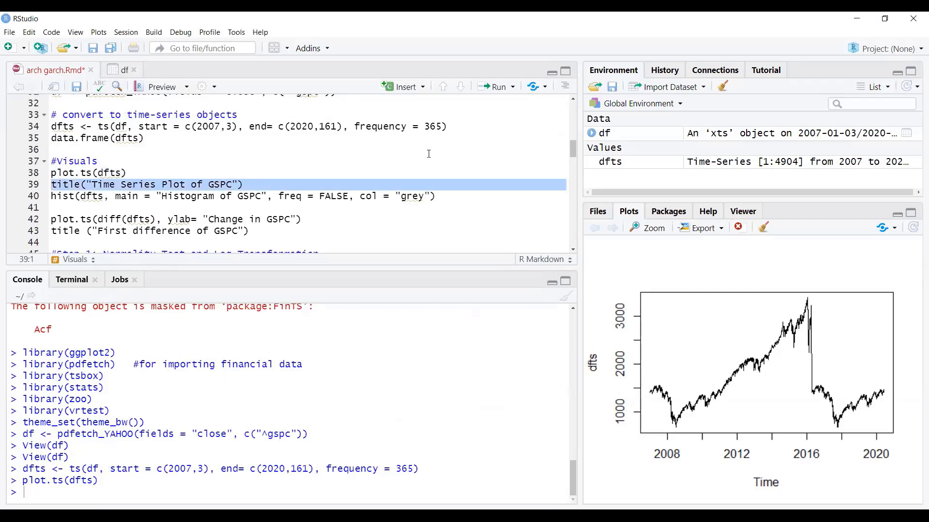
click(512, 86)
click(354, 105)
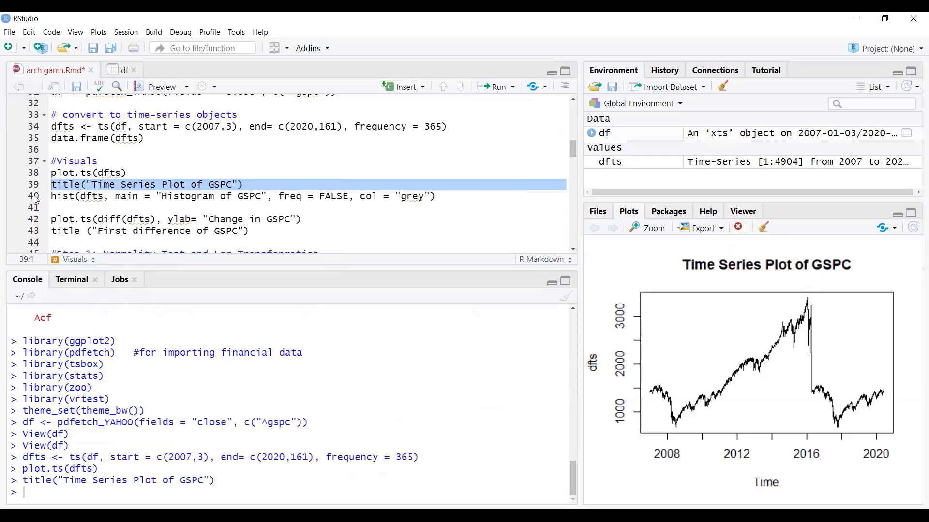
Insert a blank line before the hist() call and run it to draw the grey "Histogram of GSPC" with freq = FALSE
click(252, 184)
key(Return)
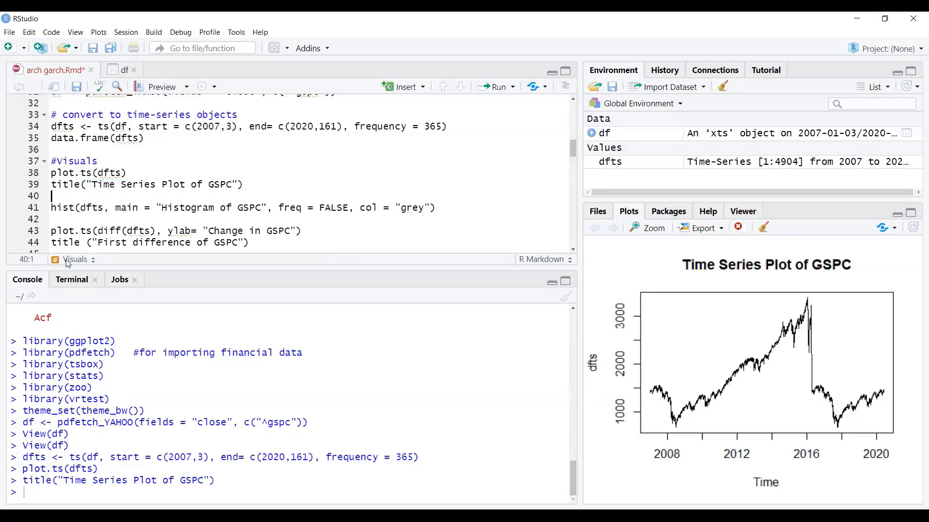
click(33, 209)
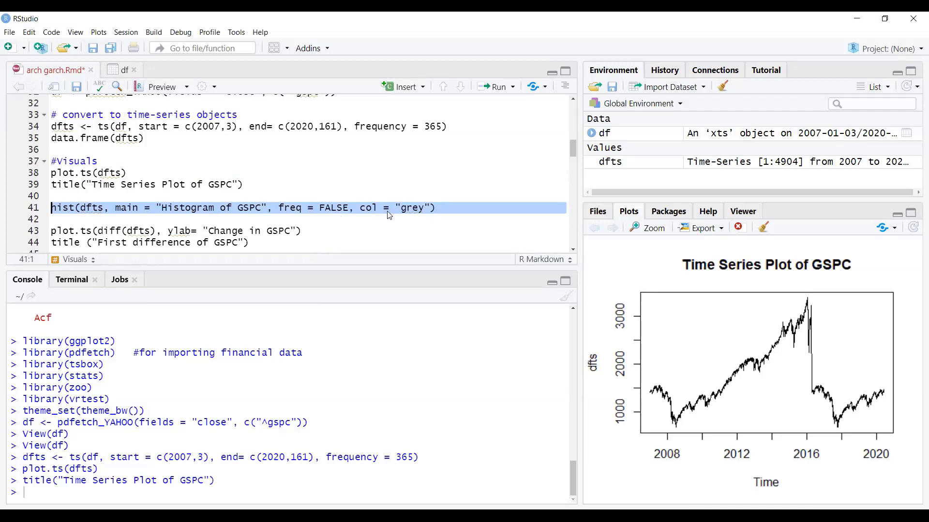
click(512, 88)
click(482, 106)
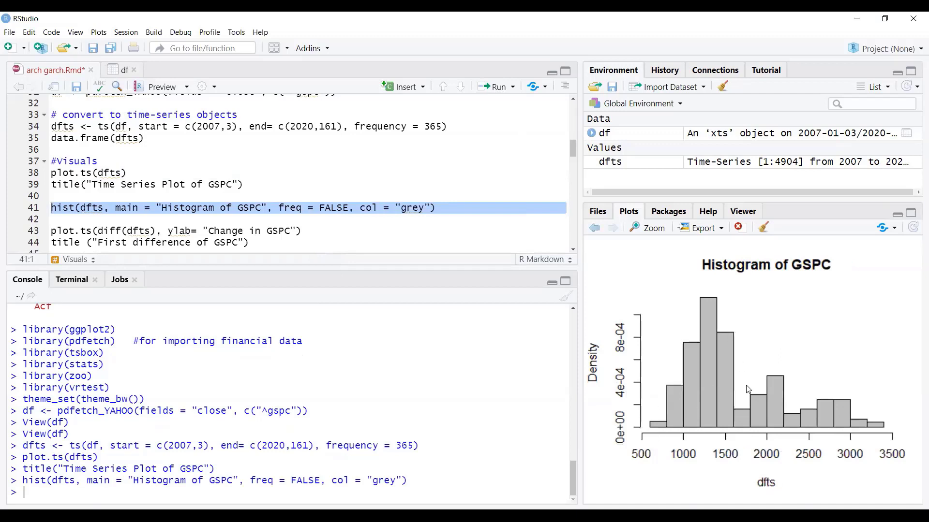
Change freq to TRUE in the hist() call on line 41 and rerun it
click(342, 209)
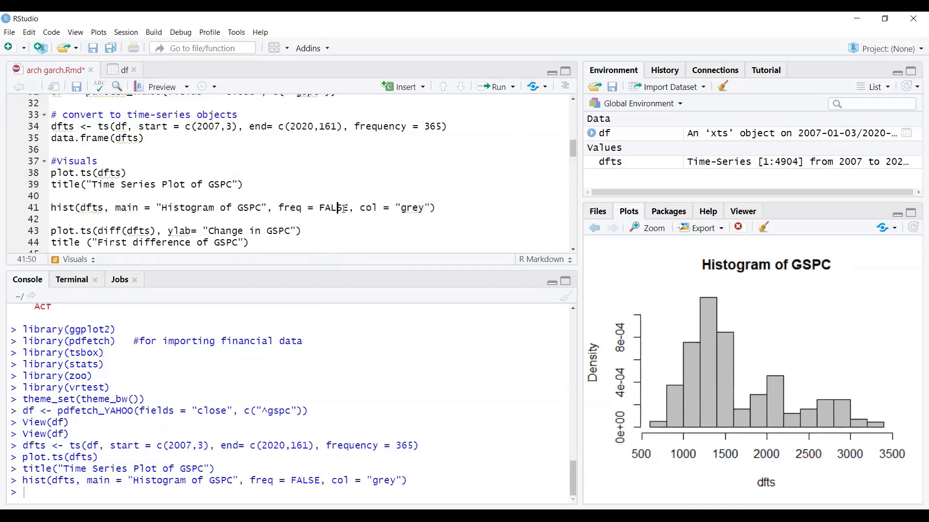
drag(349, 208, 319, 208)
text(TRUE)
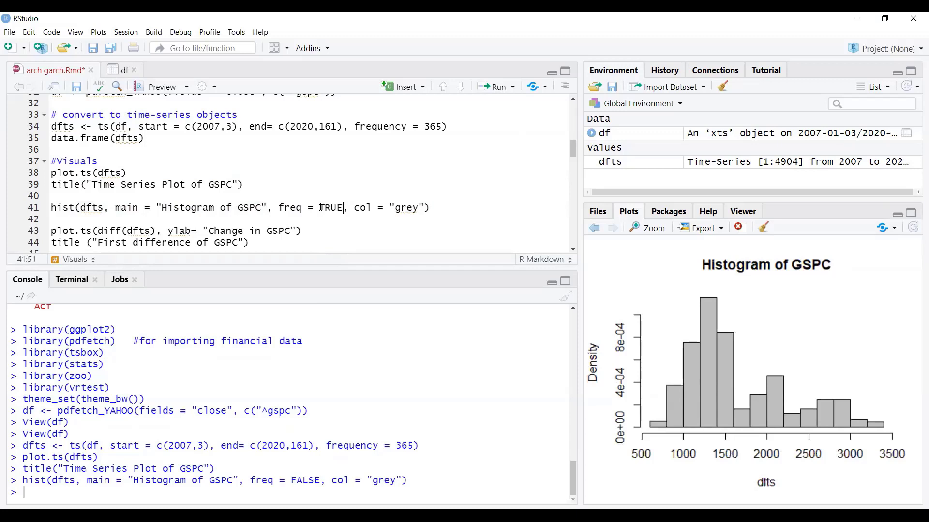
click(20, 209)
key(ctrl+Return)
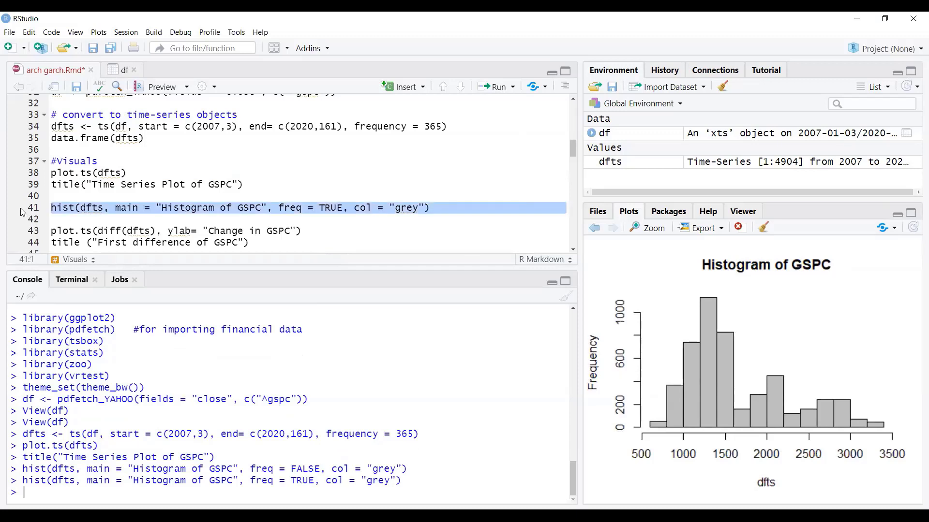
Set freq back to FALSE in the hist() call on line 41 and redraw the histogram
click(339, 209)
drag(344, 208, 320, 208)
key(BackSpace)
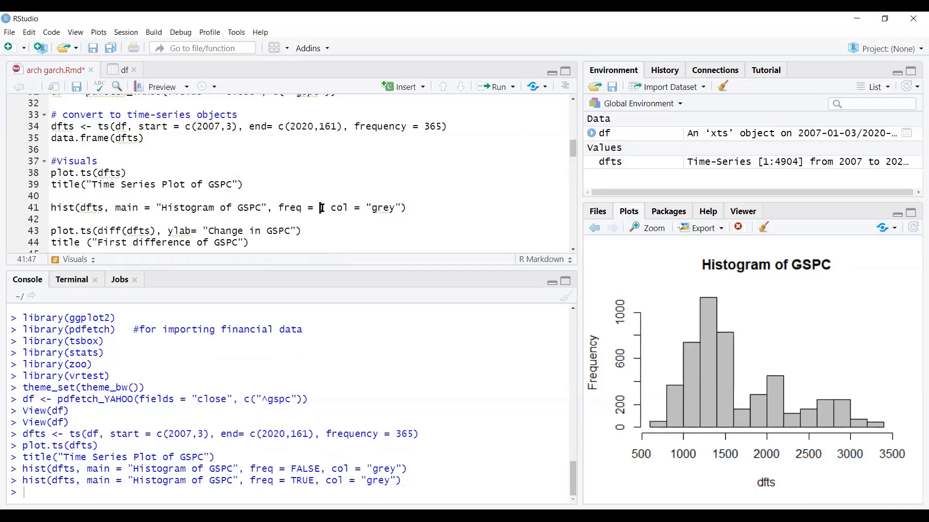
text(FALSE)
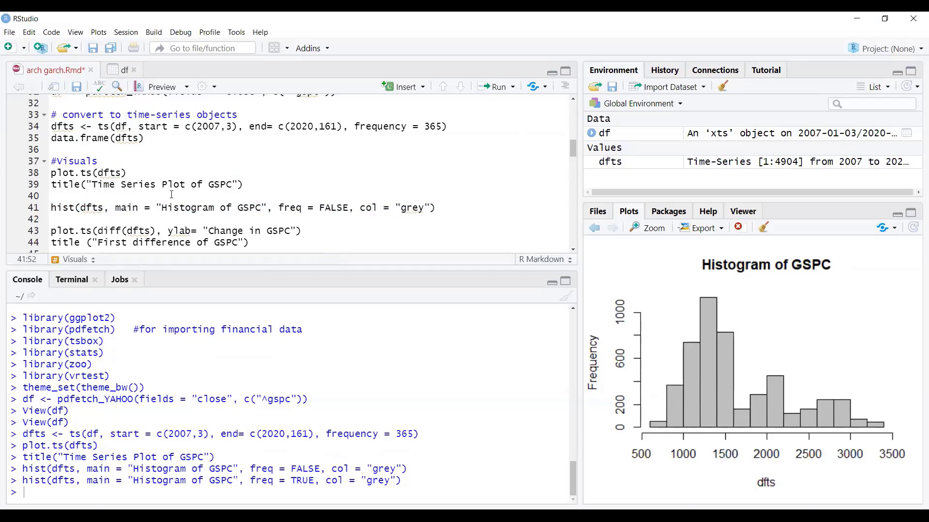
click(32, 211)
key(ctrl+Return)
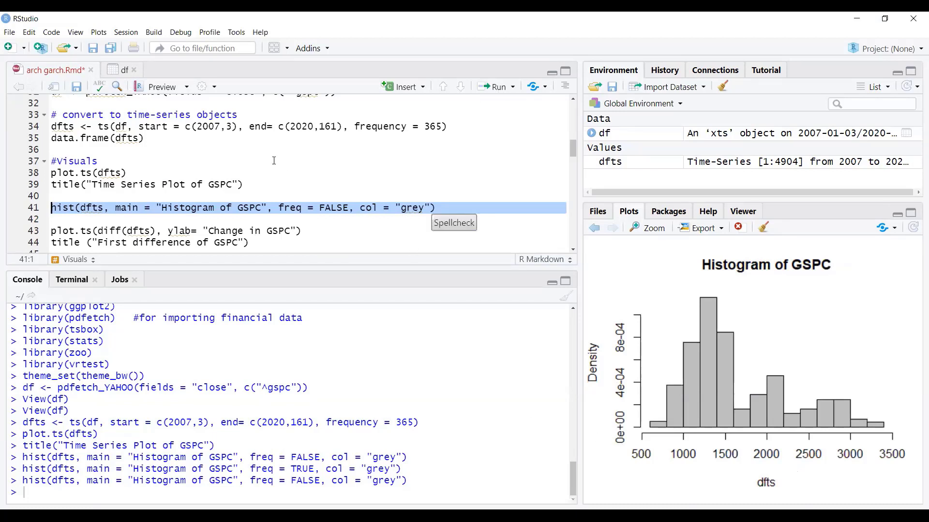
Run lines 43 and 44 to plot diff(dfts) with y label "Change in GSPC" and title "First difference of GSPC"
scroll(273, 161, down, 1)
key(Down)
key(Down)
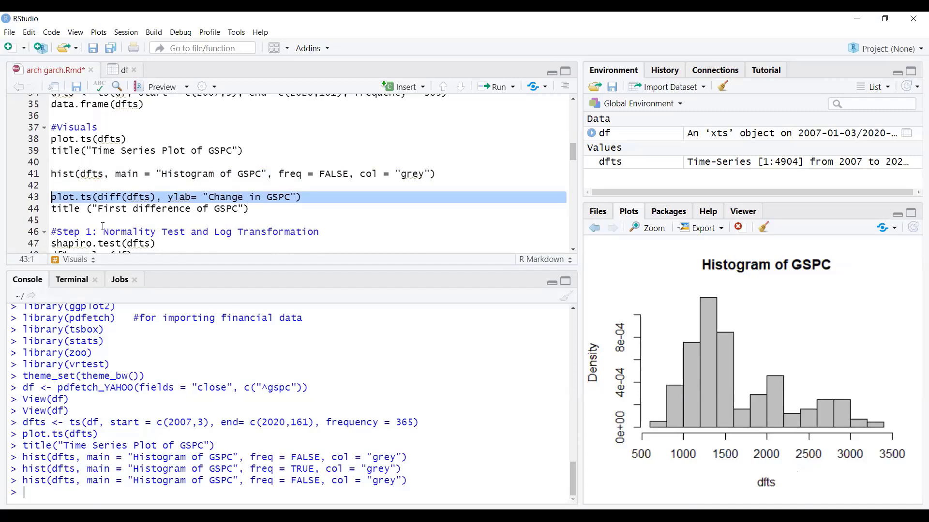
key(shift+Down)
key(shift+Down)
key(ctrl+Return)
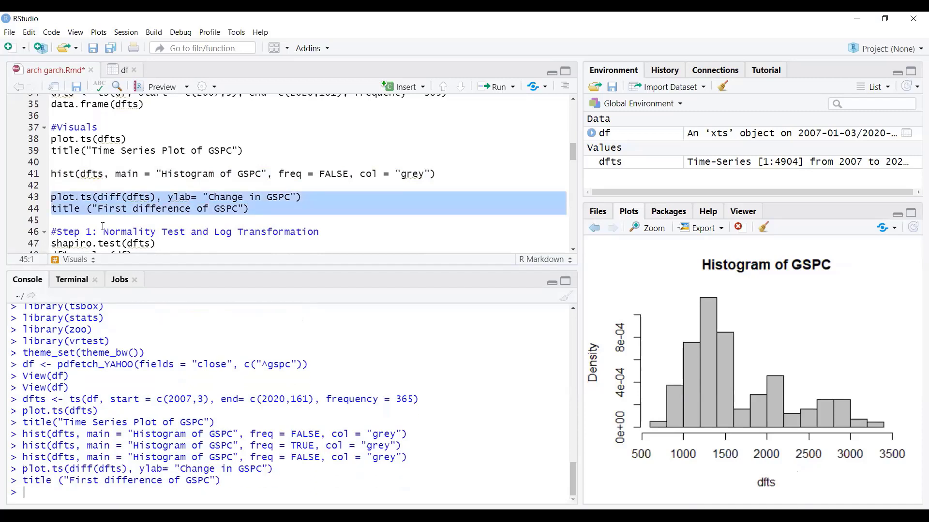
Examine the first difference plot in the Save Plot as Image preview enlarged to 686 by 418, and close it without saving
click(704, 228)
click(702, 250)
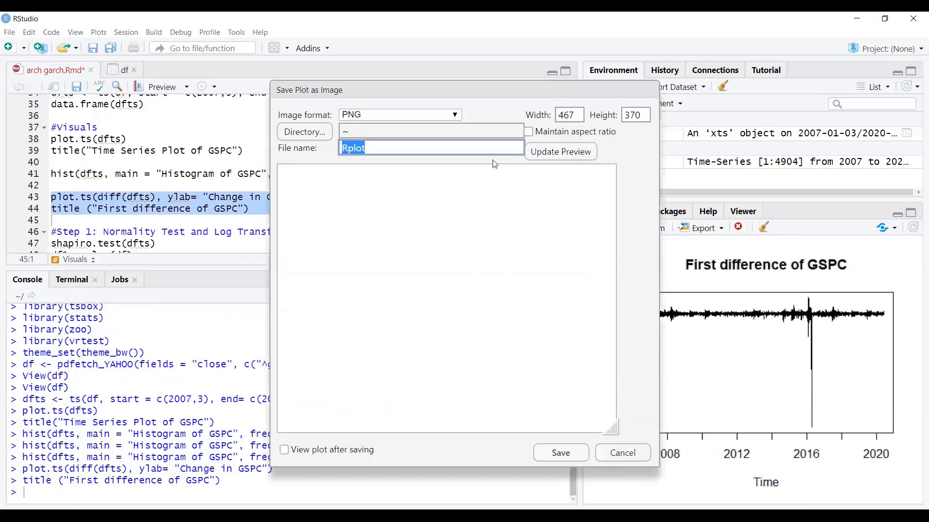
drag(490, 89, 252, 99)
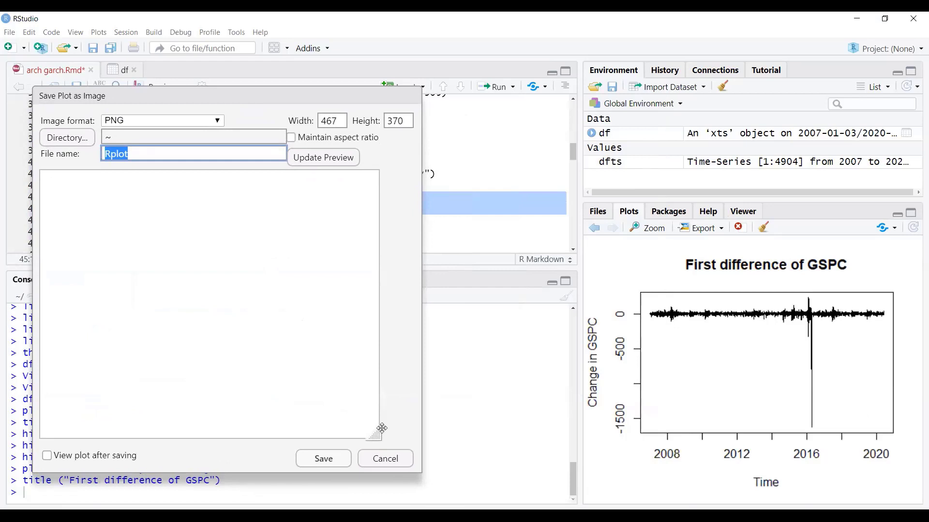
drag(377, 432, 534, 468)
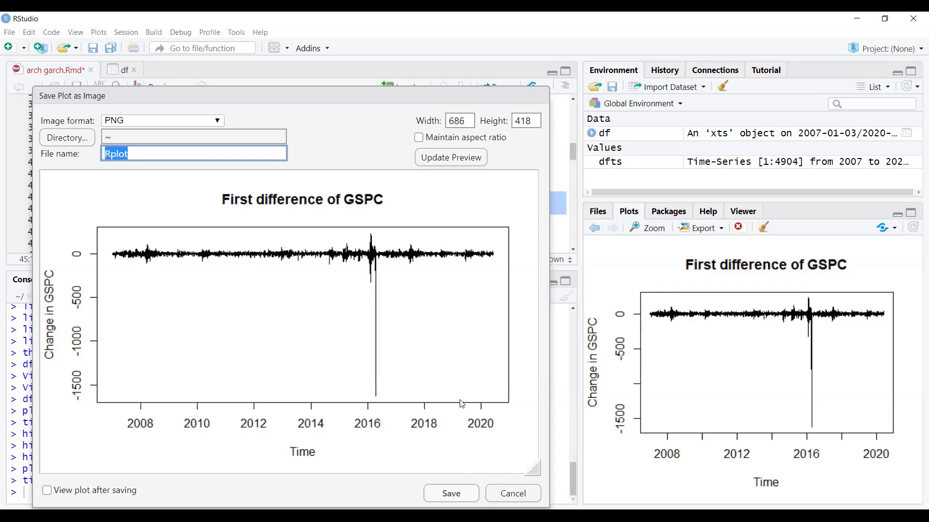
click(509, 497)
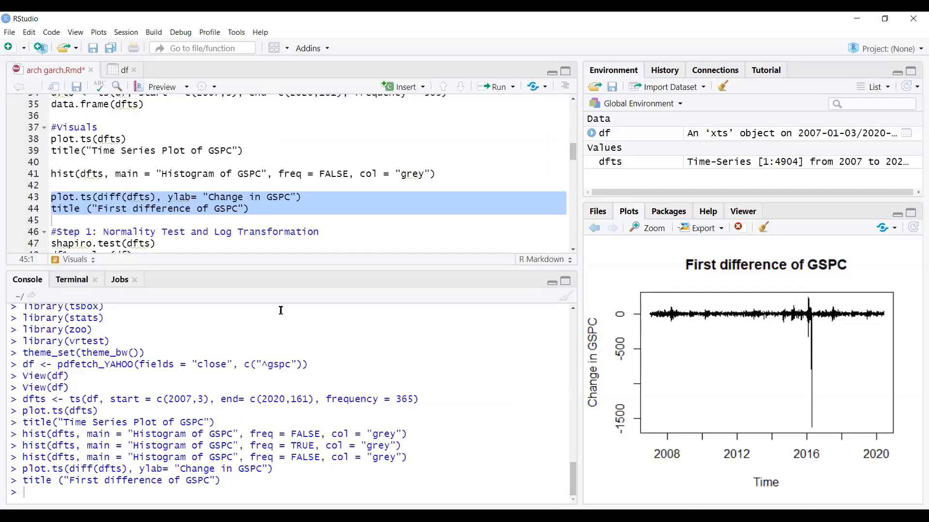
Run shapiro.test(dfts) on line 47 to test the series for normality
scroll(276, 187, down, 2)
scroll(276, 186, down, 3)
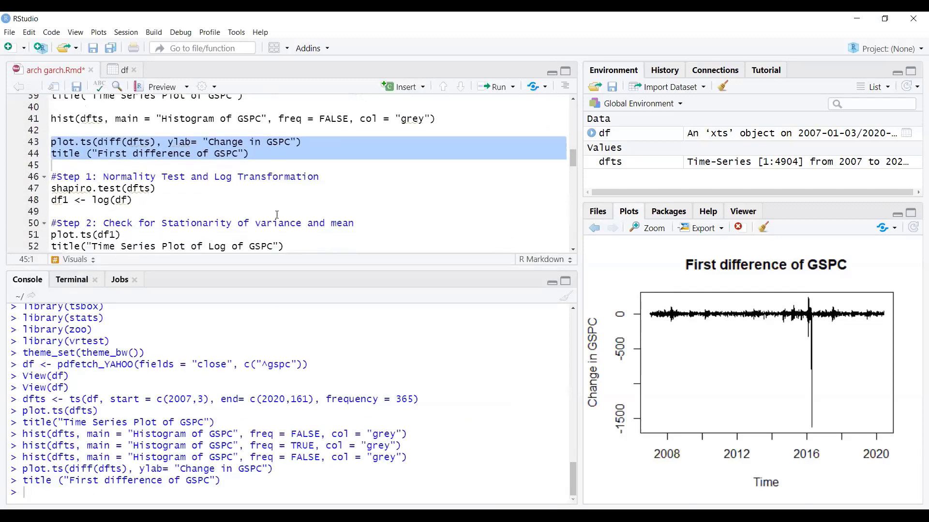
click(32, 188)
click(512, 86)
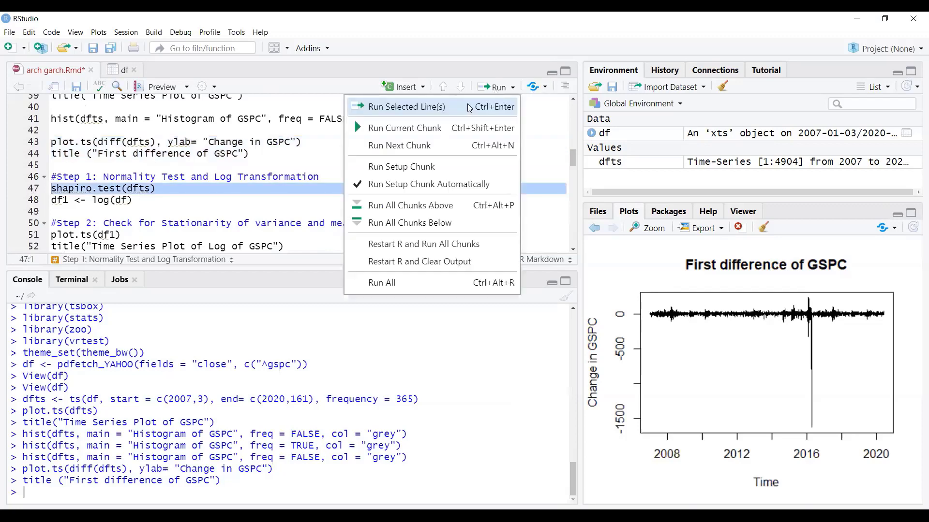
click(354, 115)
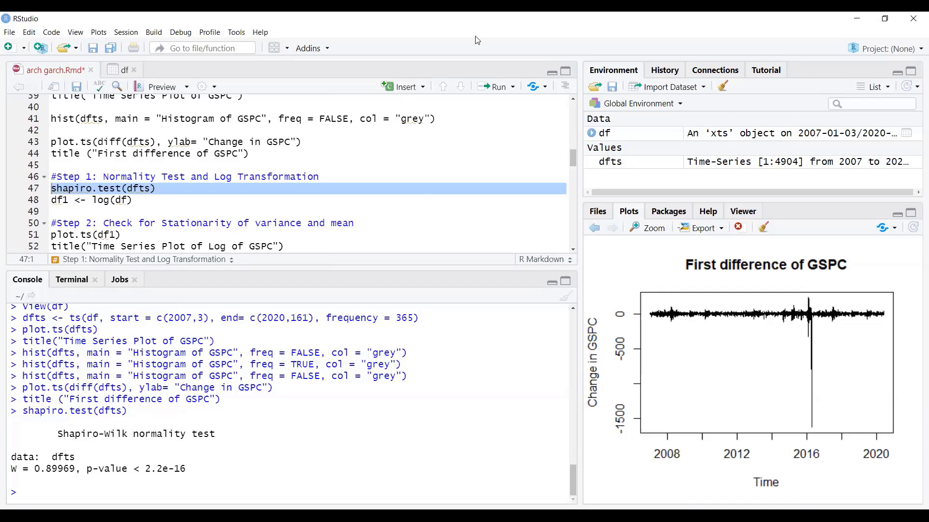
Add the on-screen note "Null Hyp: Data is normal" beside the Shapiro-Wilk test output
click(208, 453)
text(Null )
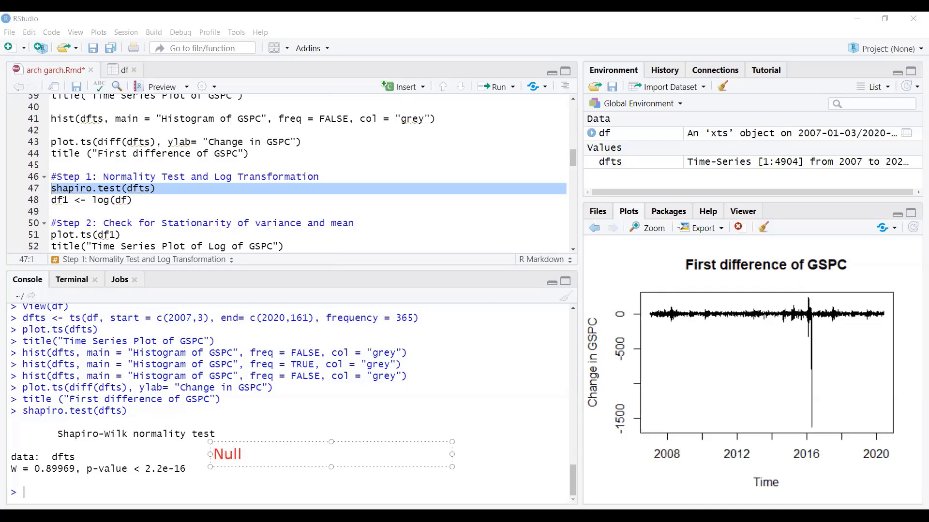
text(Hyp: Data is normal)
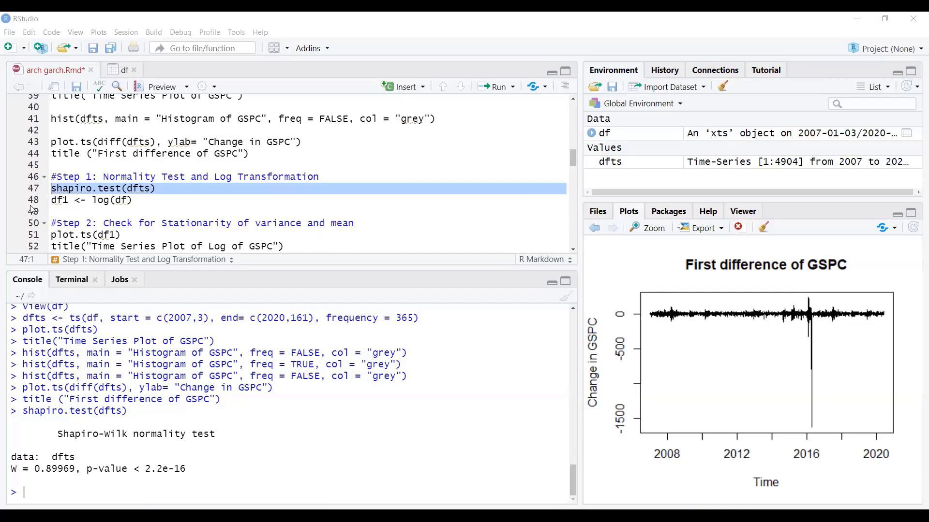
Run line 48 to store the log of df as df1, and check the df1 data table before closing it
click(53, 202)
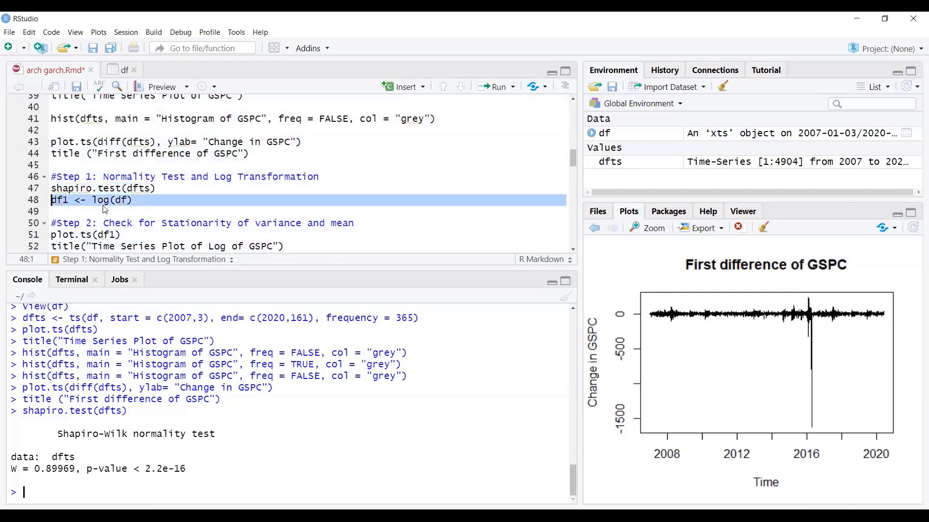
click(512, 87)
click(476, 103)
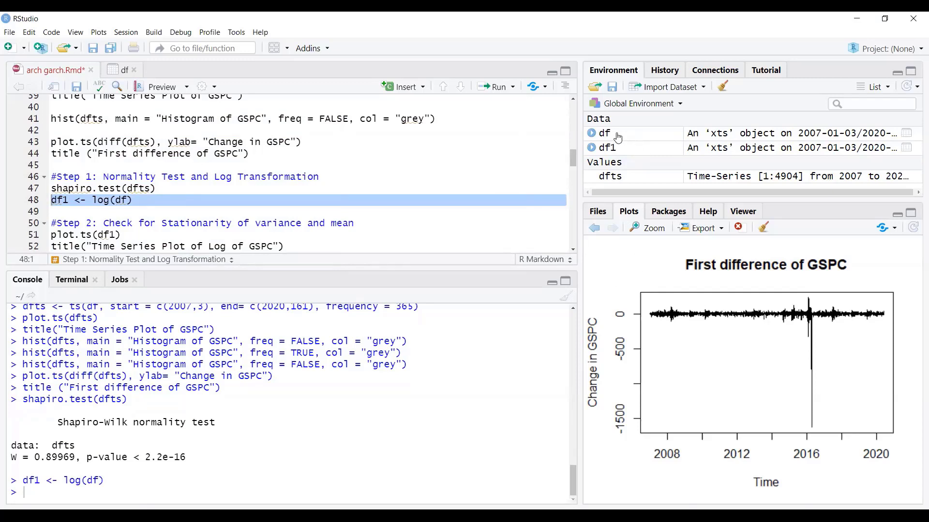
click(608, 148)
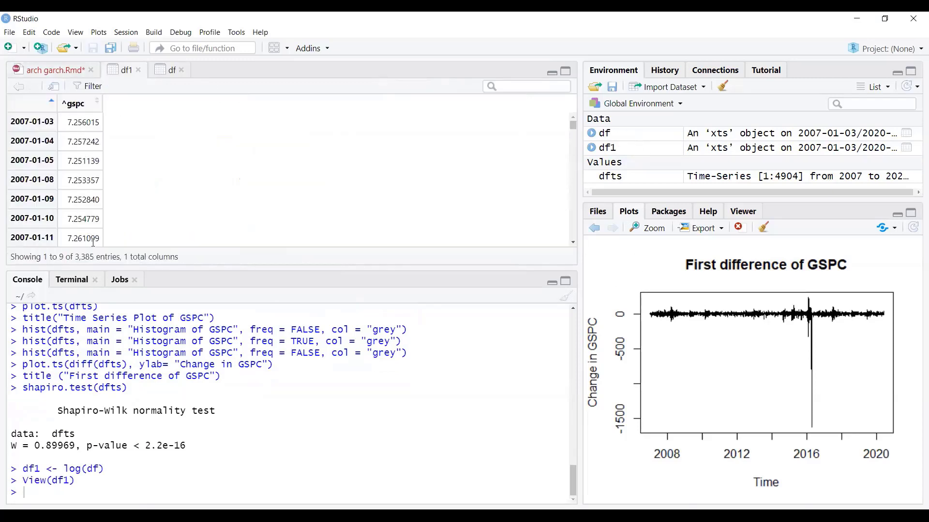
click(139, 70)
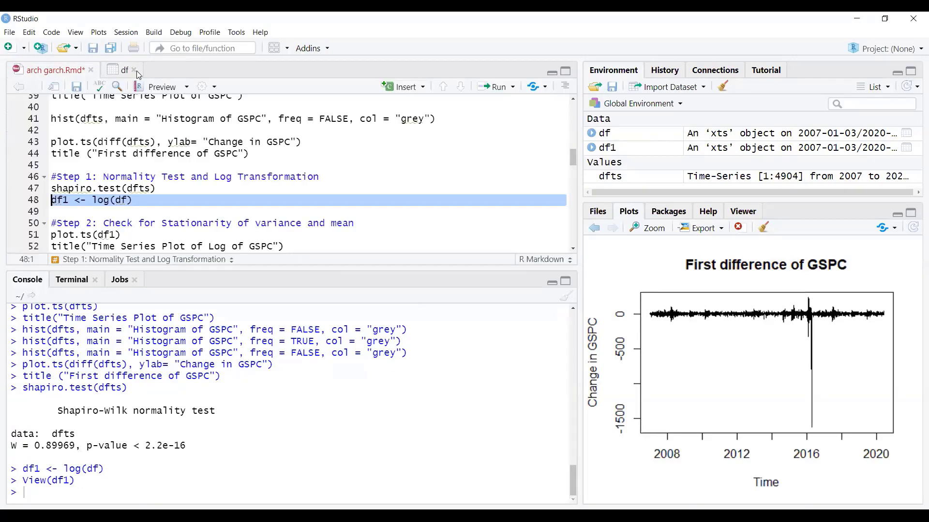
Close the df data table and add df <- df %>% mutate(logseries = log("^gspc")) as a new line 49 below the log transformation
click(134, 70)
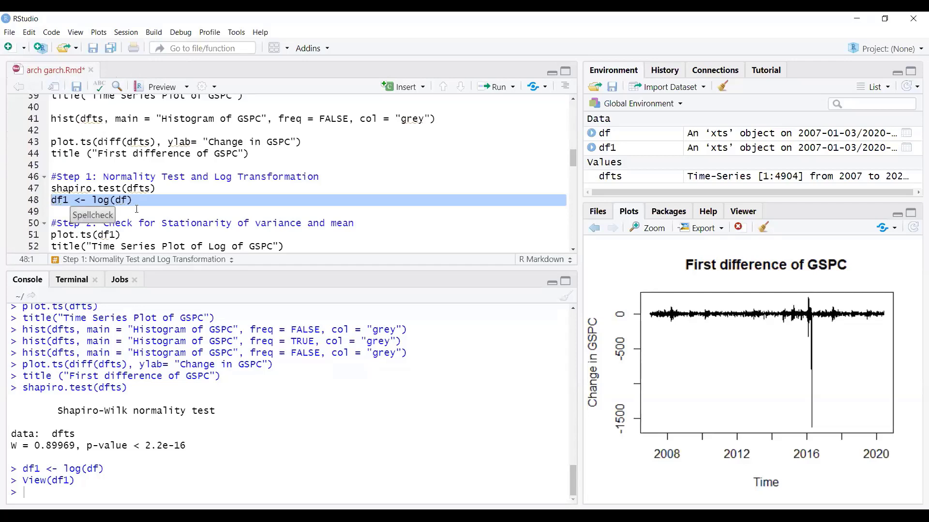
click(159, 202)
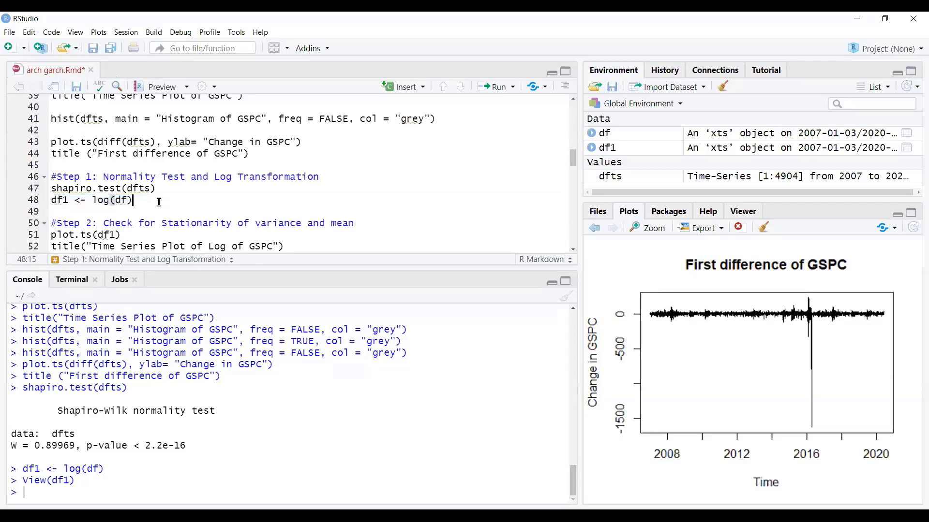
key(Return)
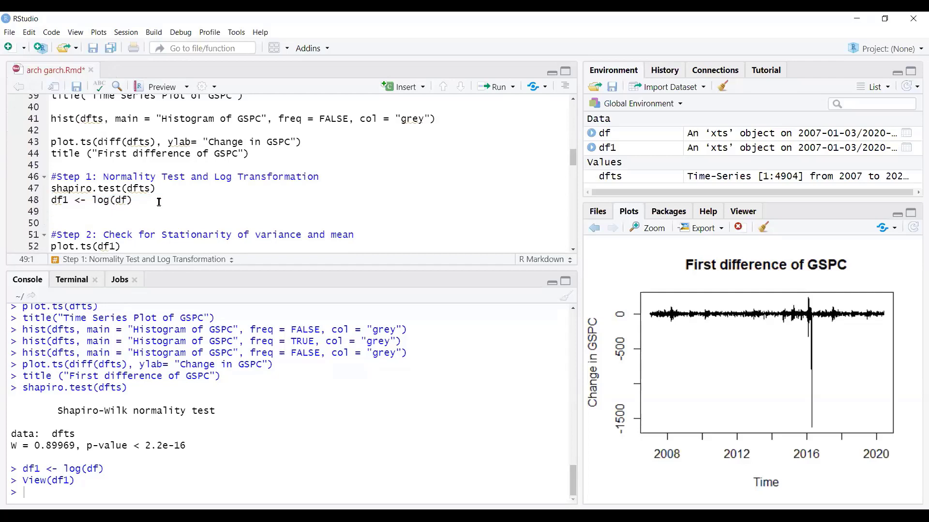
text(df <- df)
key(ctrl+shift+m)
text(mutate(log)
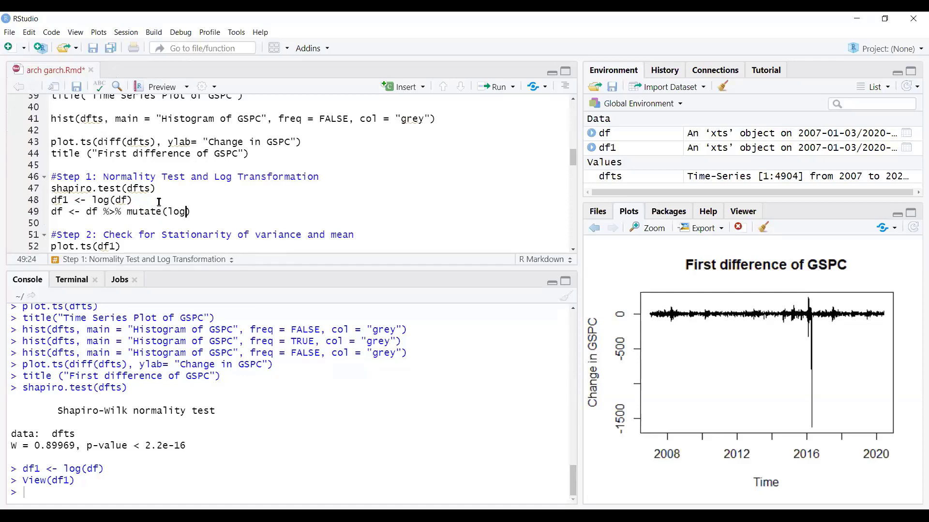
text(series = log("^gspc")
key(Home)
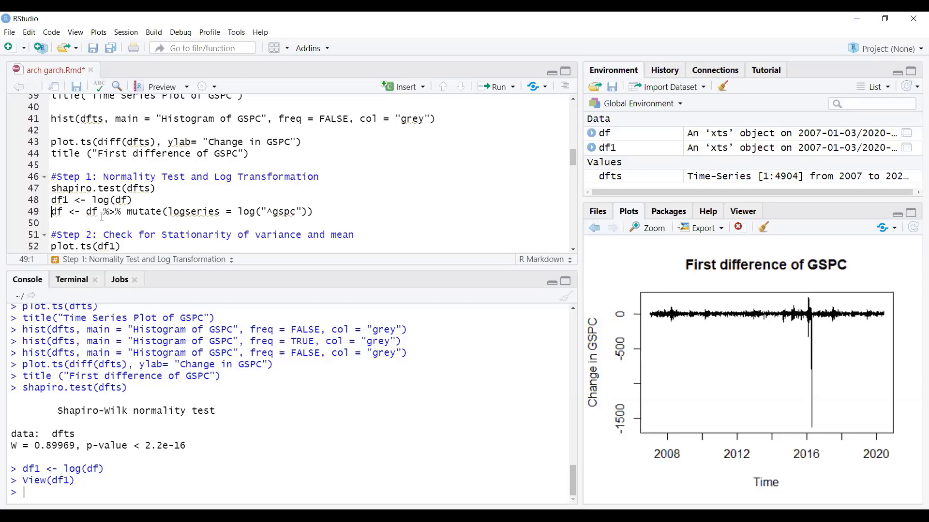
Run lines 52 and 53 to plot df1 with the title "Time Series Plot of Log of GSPC"
click(34, 201)
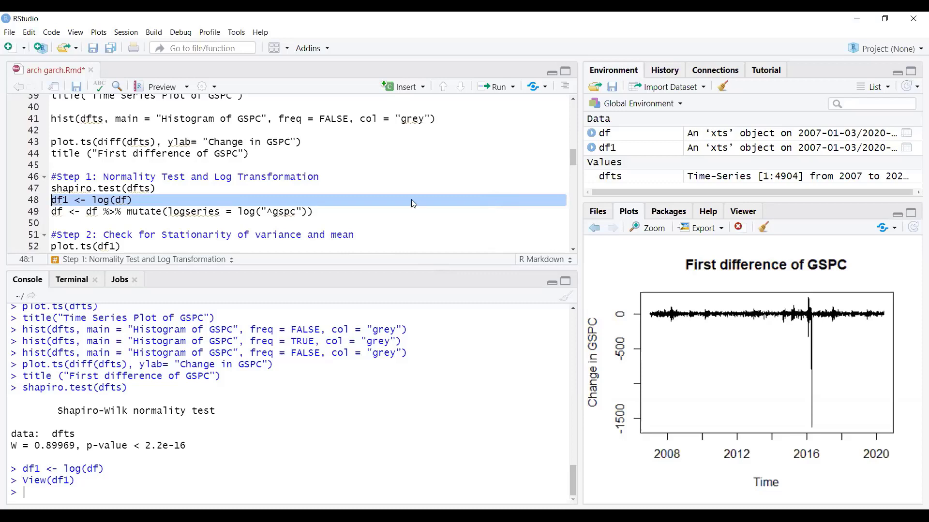
scroll(406, 203, down, 2)
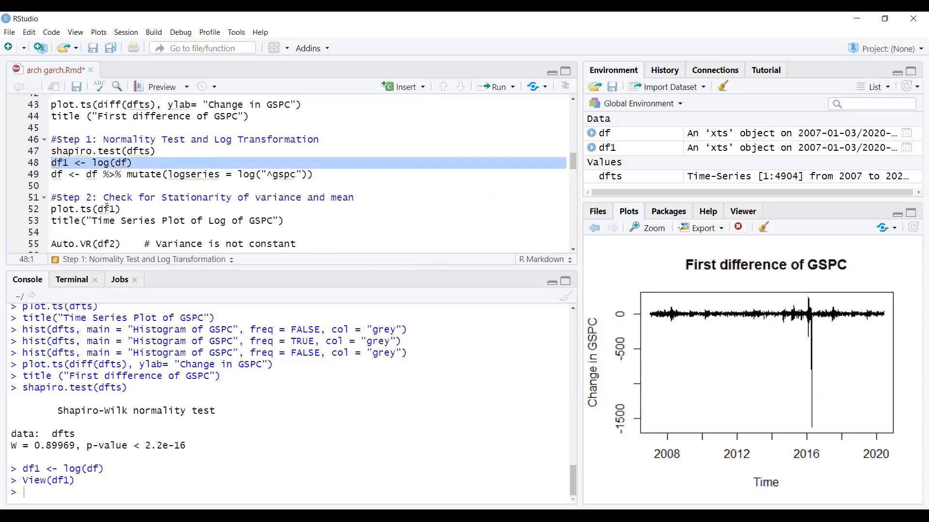
click(26, 212)
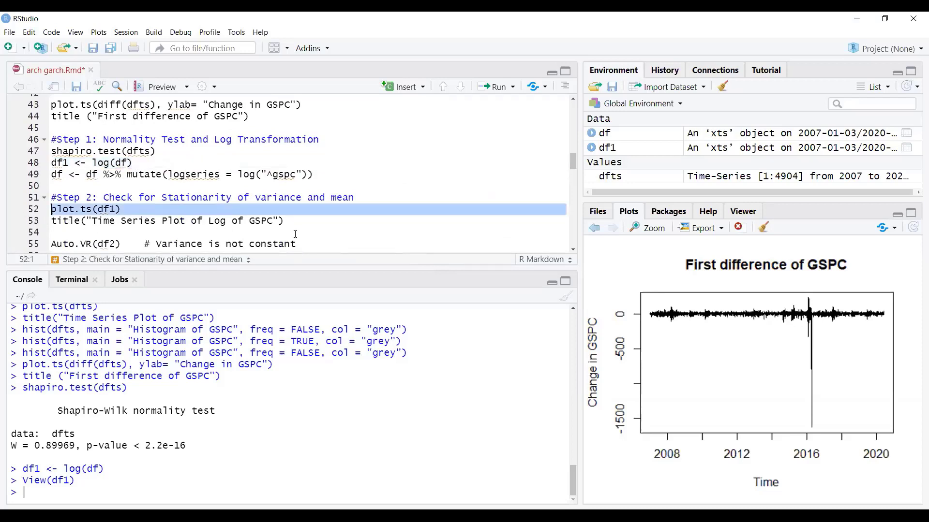
drag(303, 222, 51, 209)
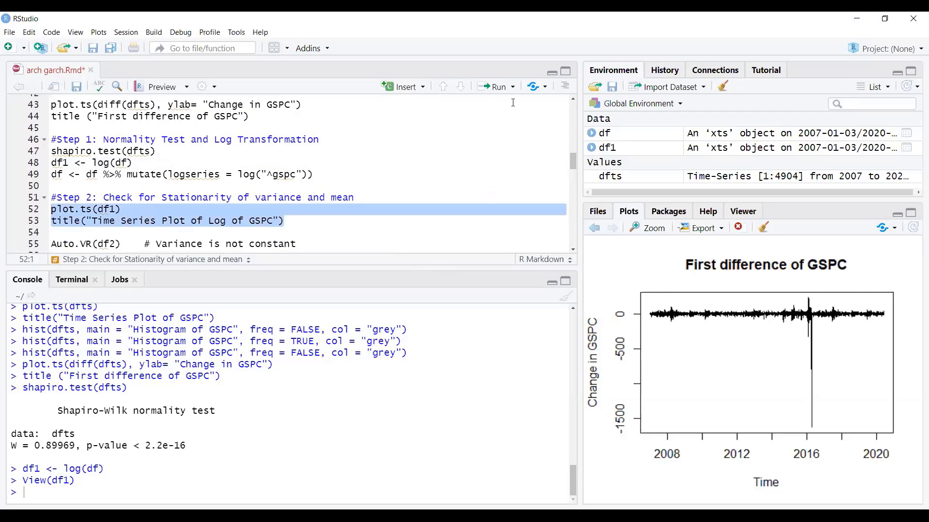
click(489, 89)
click(467, 106)
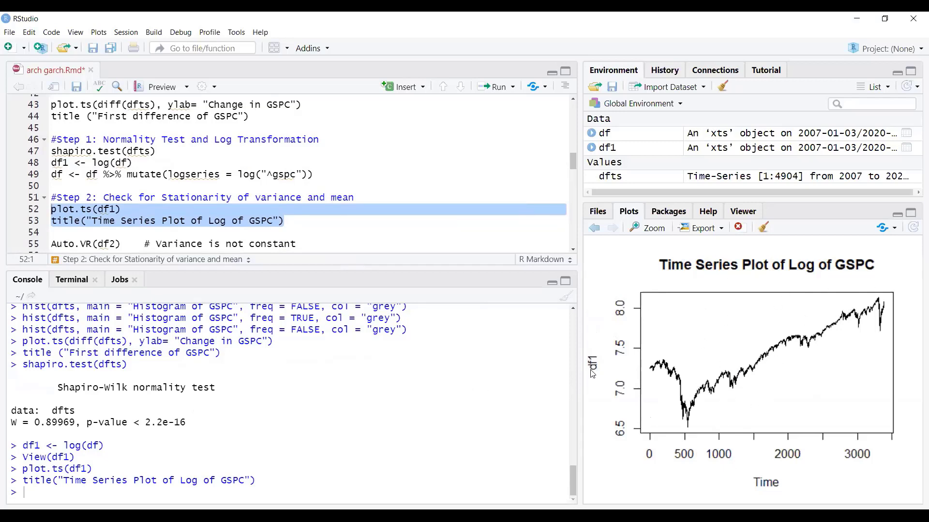
Step back through the plot history to the original GSPC time series plot, compare it, and return to the log plot
click(595, 229)
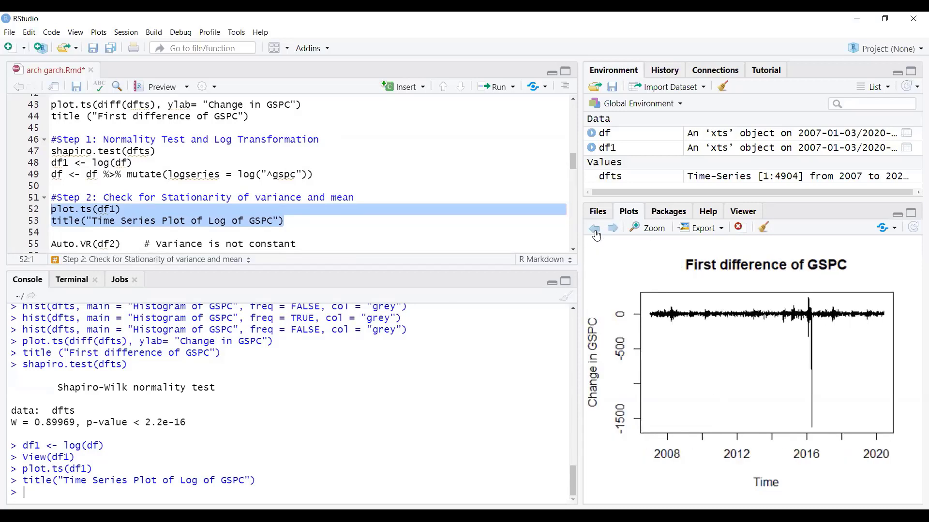
click(595, 228)
click(595, 229)
click(596, 231)
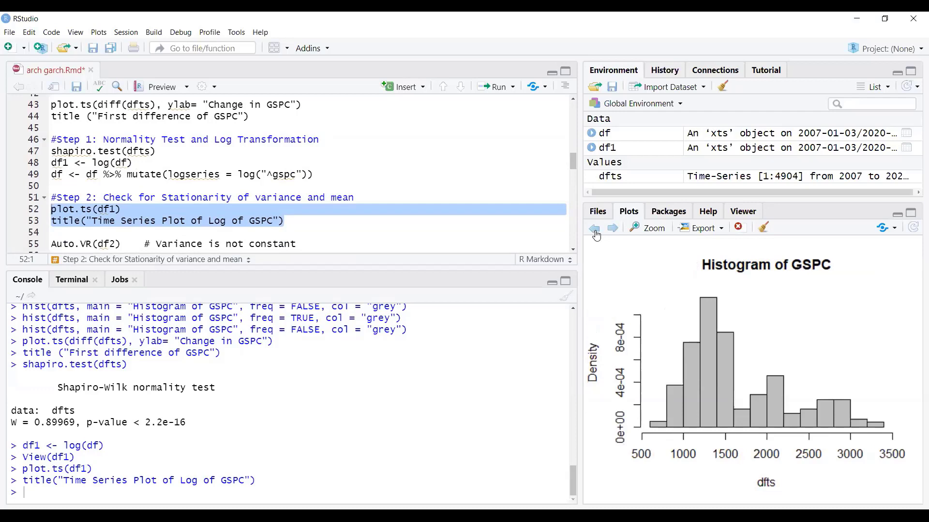
click(595, 231)
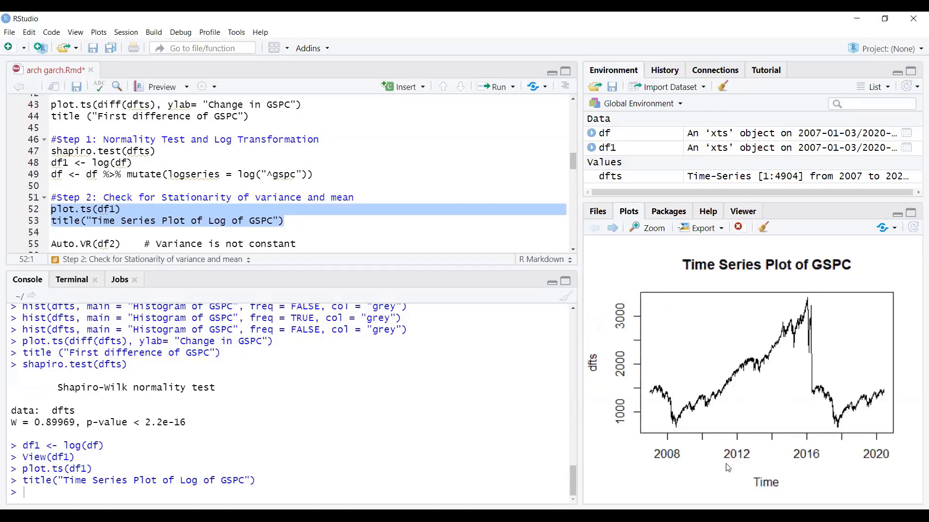
click(614, 229)
click(613, 228)
click(613, 229)
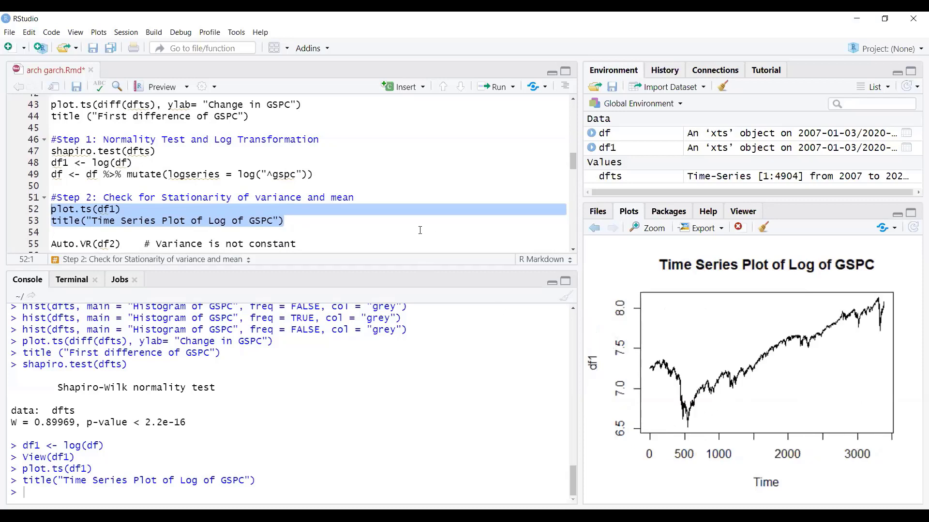
Try to run the variance ratio test Auto.VR(df2) on line 55
scroll(420, 230, down, 2)
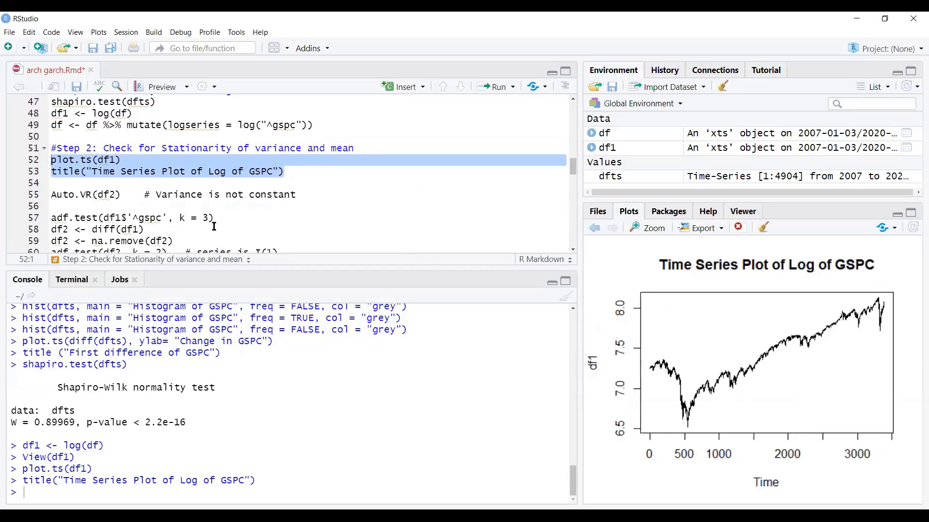
click(34, 195)
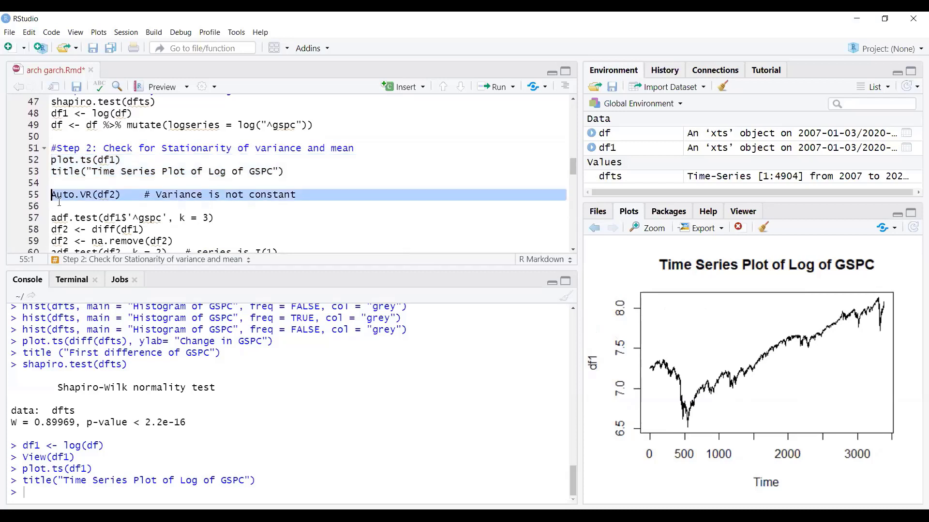
click(493, 92)
click(407, 106)
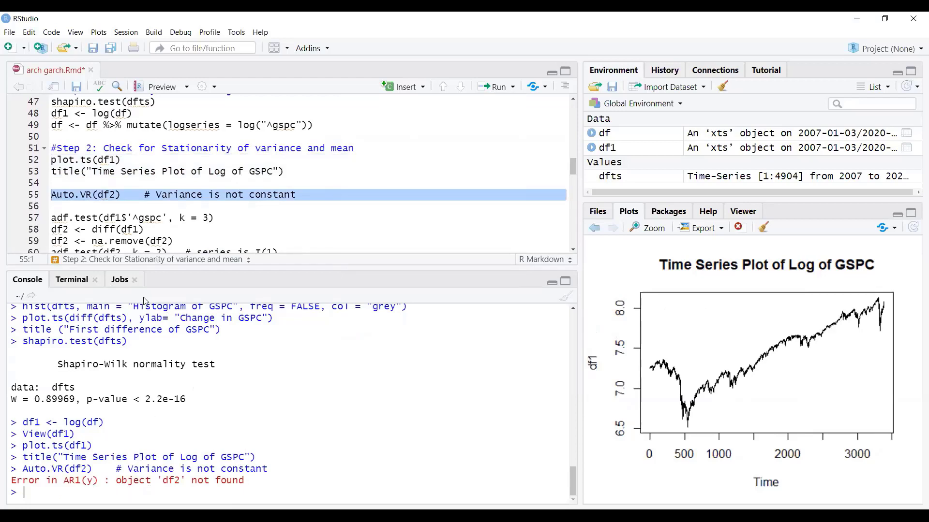
Change the Auto.VR argument on line 55 to df1, run the line, and highlight the $stat value in the output
click(117, 195)
scroll(171, 182, up, 1)
key(BackSpace)
text(1)
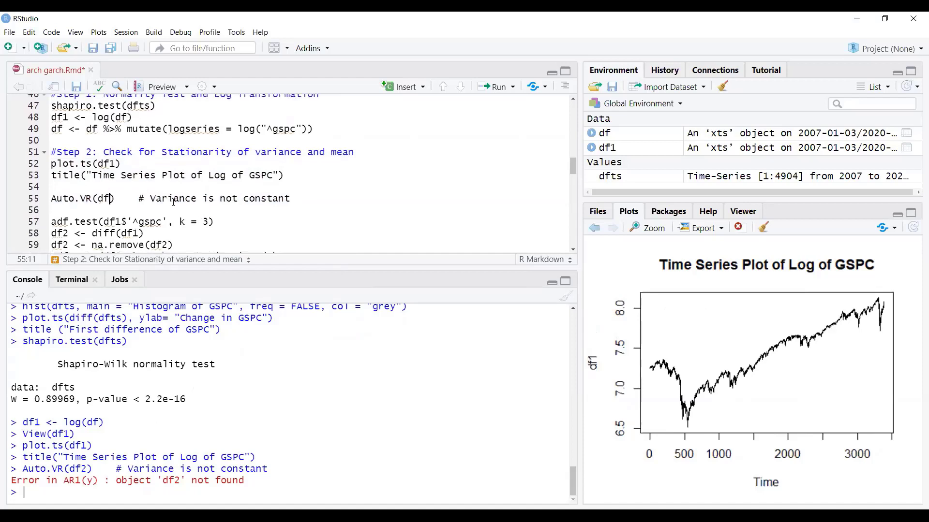
click(41, 201)
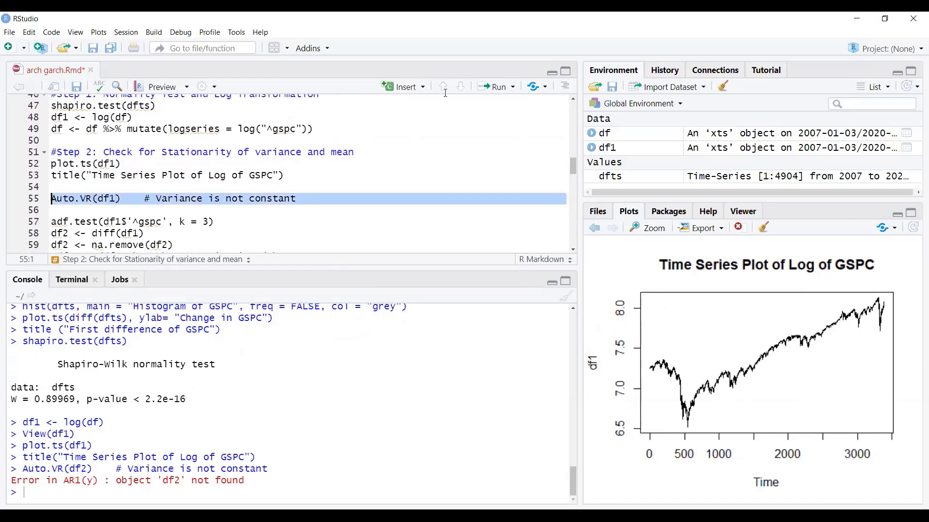
click(490, 89)
click(464, 106)
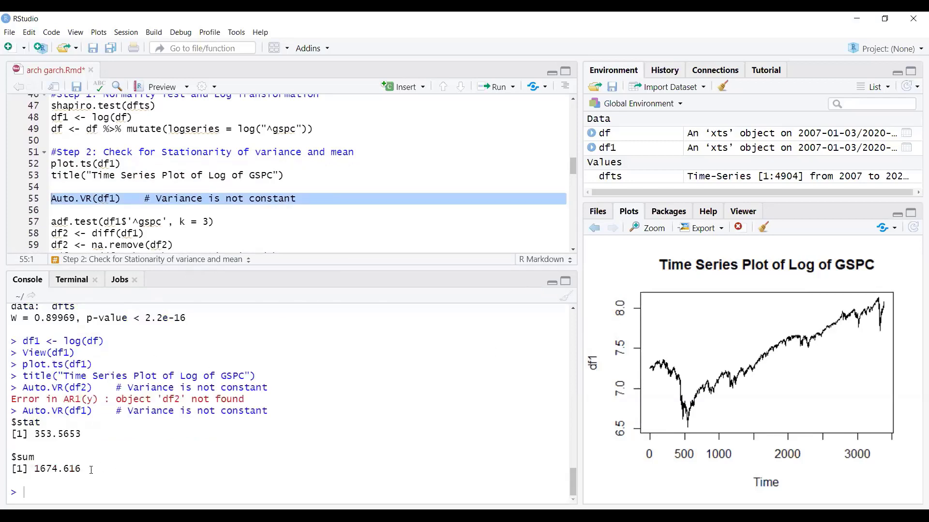
drag(89, 425, 35, 435)
click(60, 439)
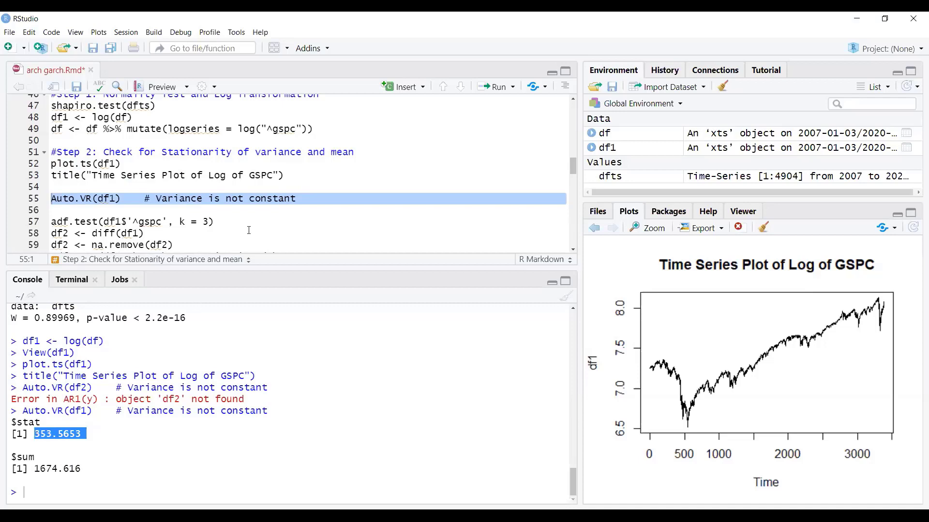
Run adf.test(df1$'^gspc', k = 3) on line 57 to test the log series for stationarity
scroll(249, 230, down, 1)
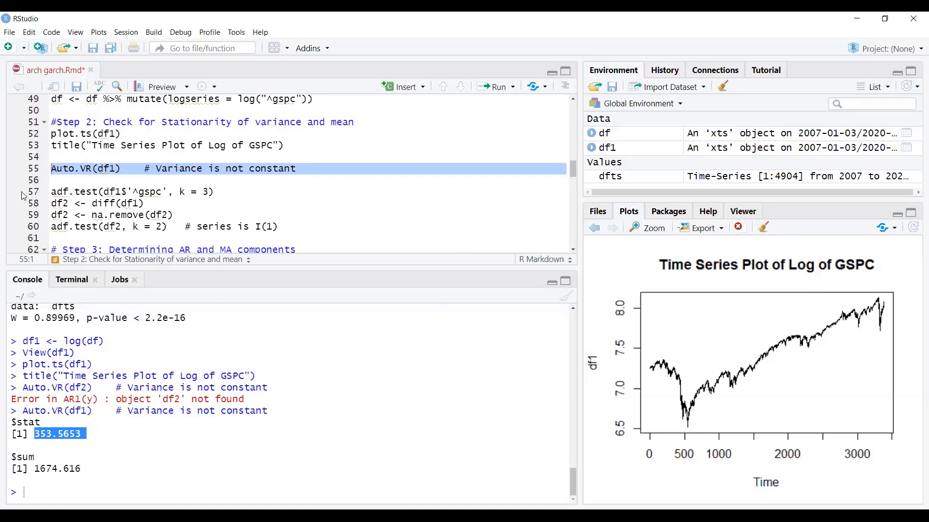
click(37, 193)
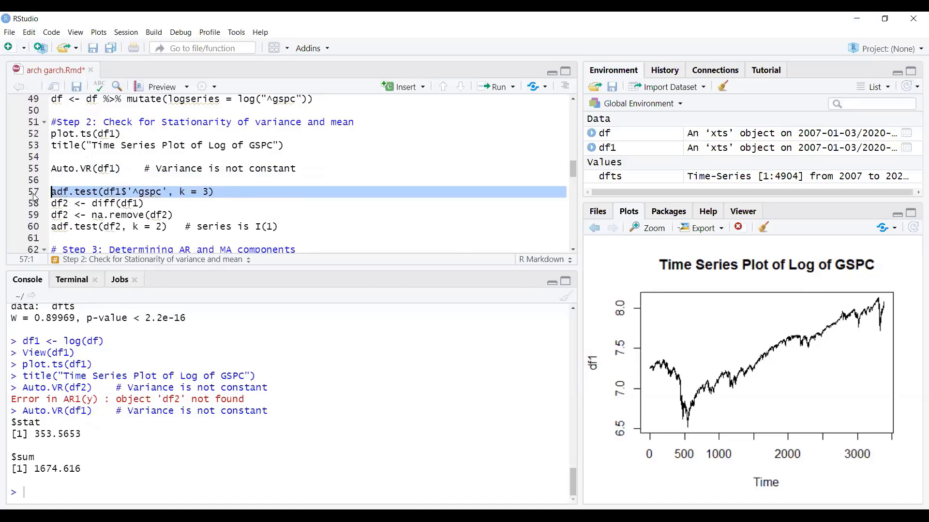
key(ctrl+Return)
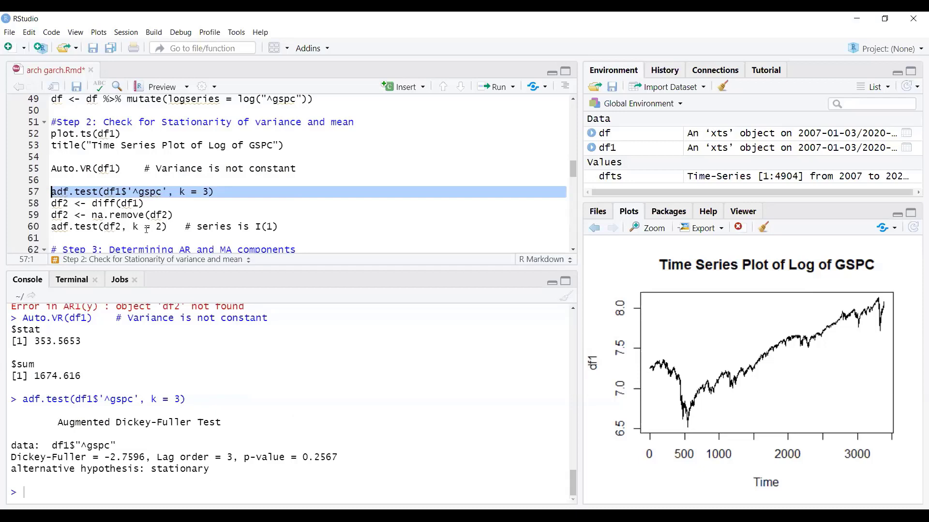
Run line 58 to store the first difference of df1 as df2, and check the df2 data table before closing it
click(36, 206)
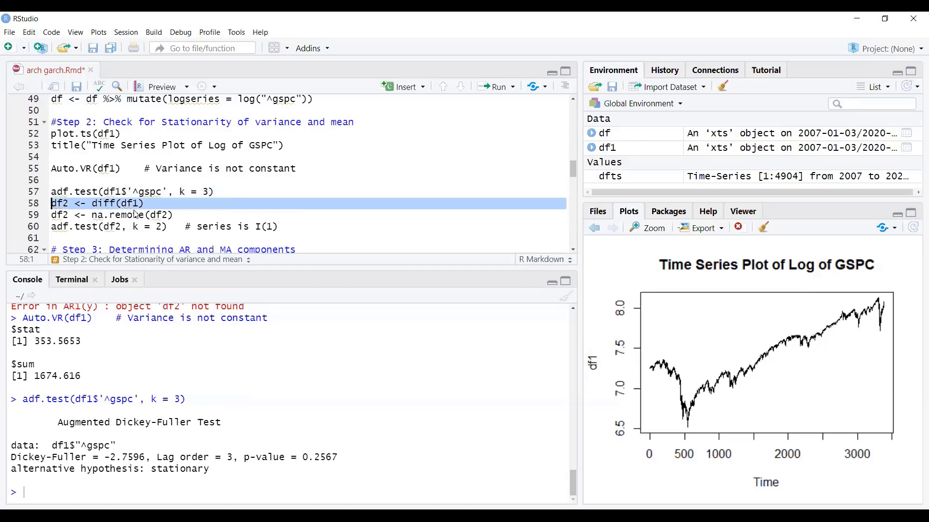
click(512, 86)
click(452, 105)
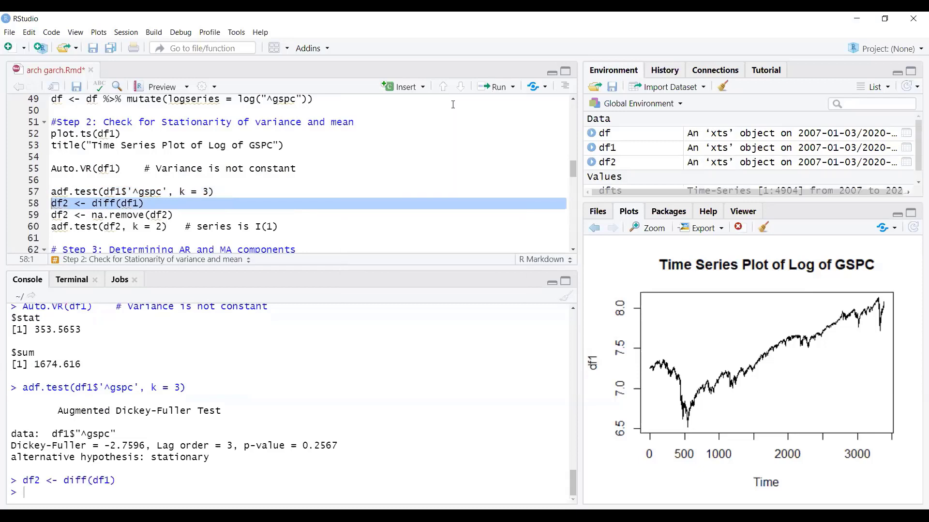
click(631, 164)
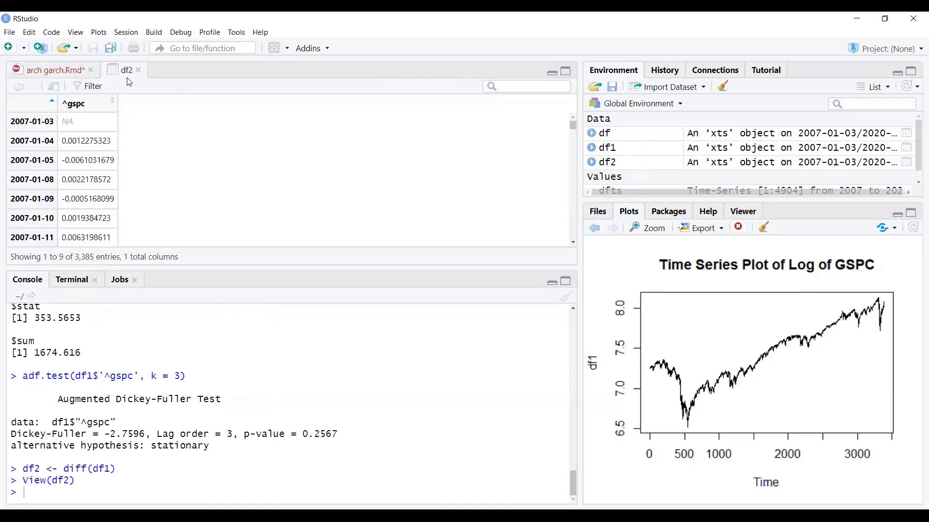
click(139, 71)
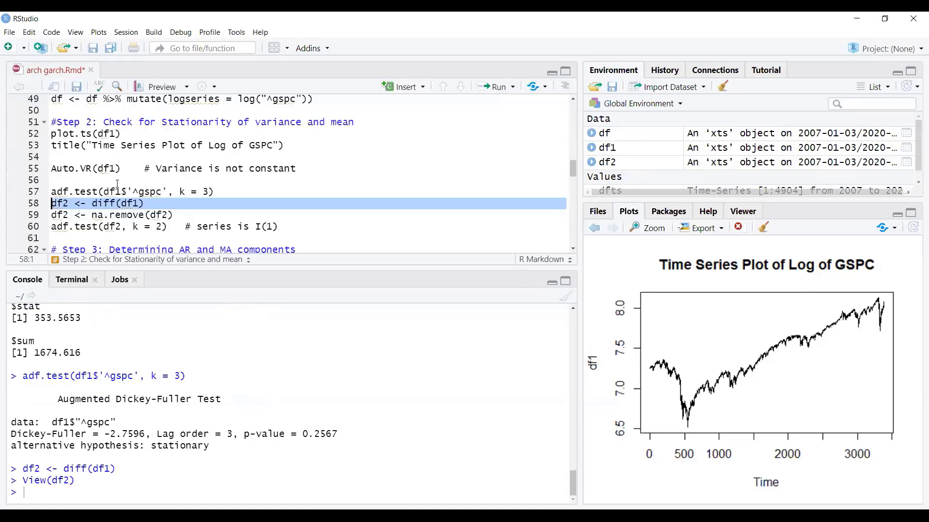
Run line 59 to remove the missing values from df2 with na.remove
click(32, 216)
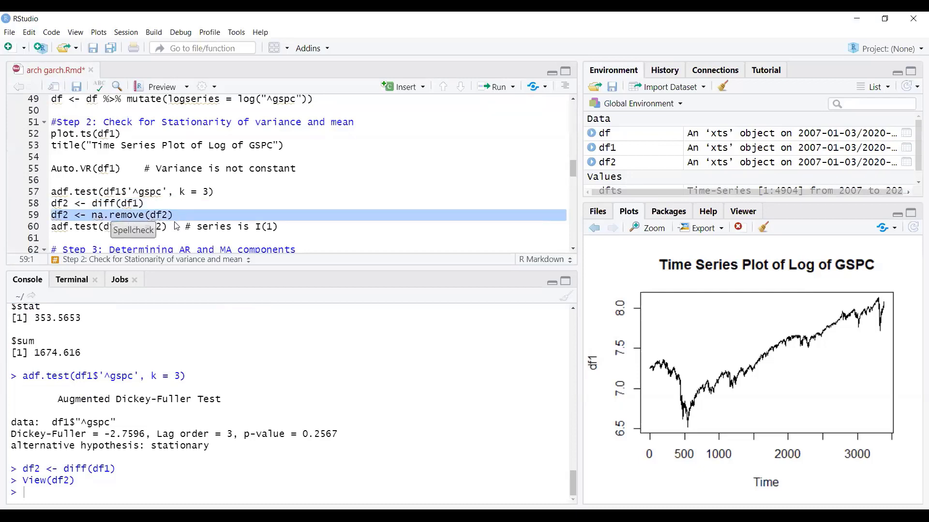
click(512, 86)
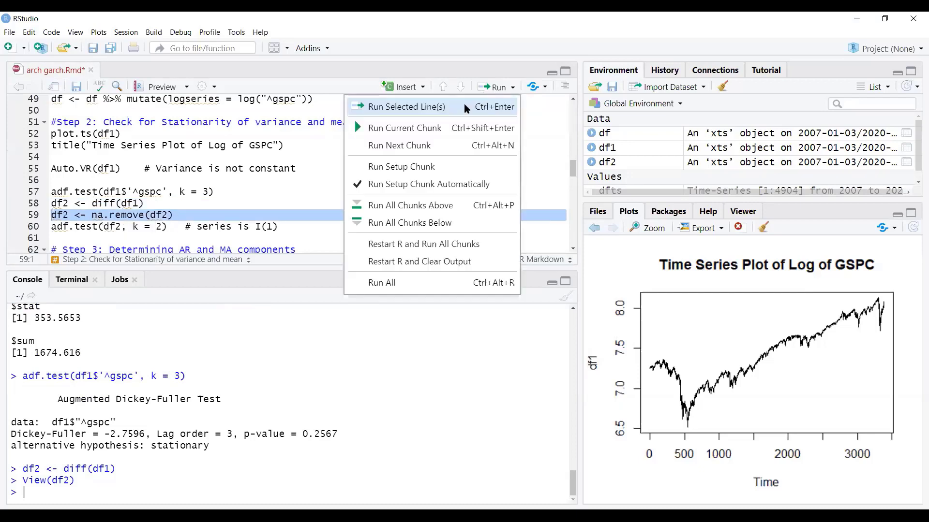
click(465, 104)
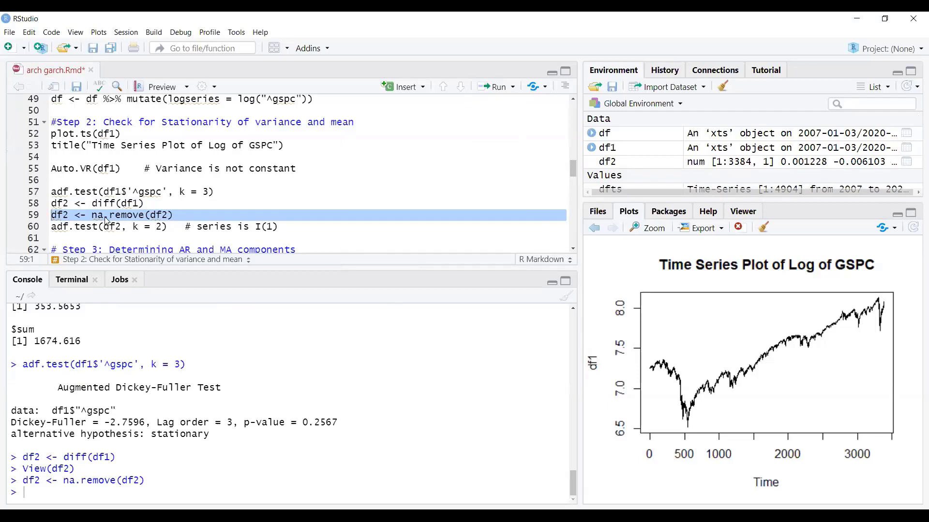
Run adf.test(df2, k = 2) on line 60 and highlight the alternative hypothesis in the test output
click(30, 227)
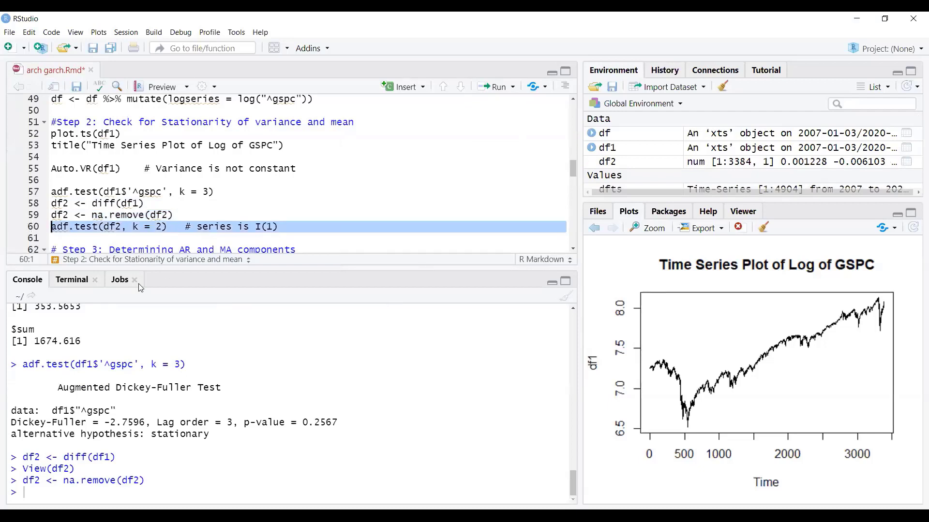
click(512, 86)
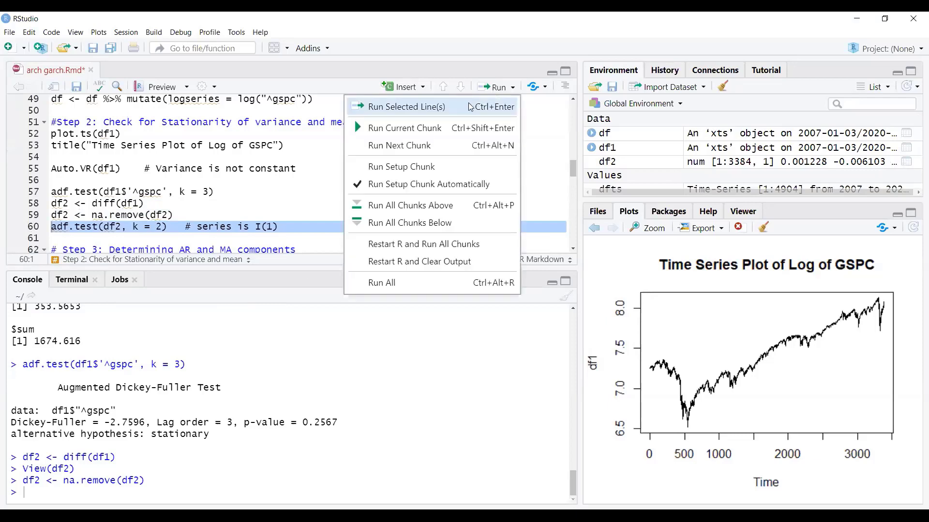
click(471, 105)
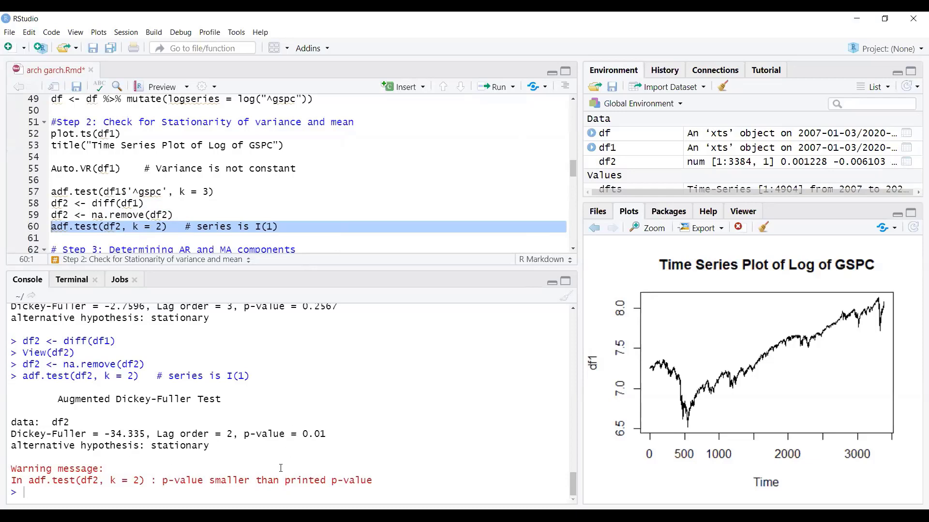
drag(219, 446, 151, 446)
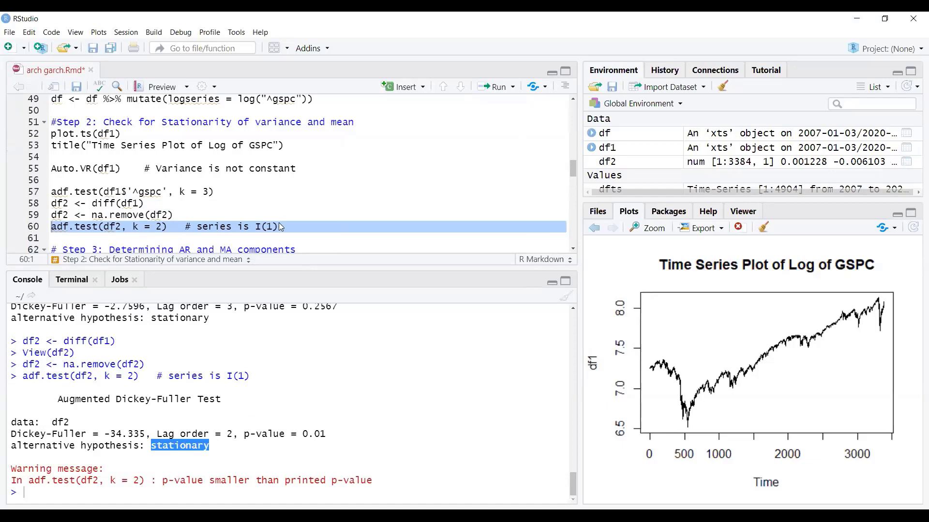
Correct the plot title in the pacf call on line 65 to "PACF of GSPC"
scroll(280, 227, down, 1)
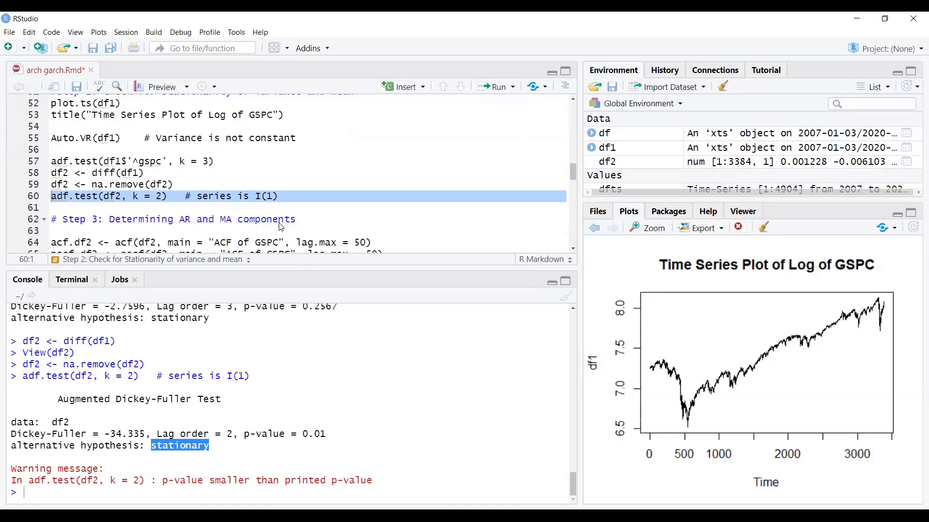
click(27, 141)
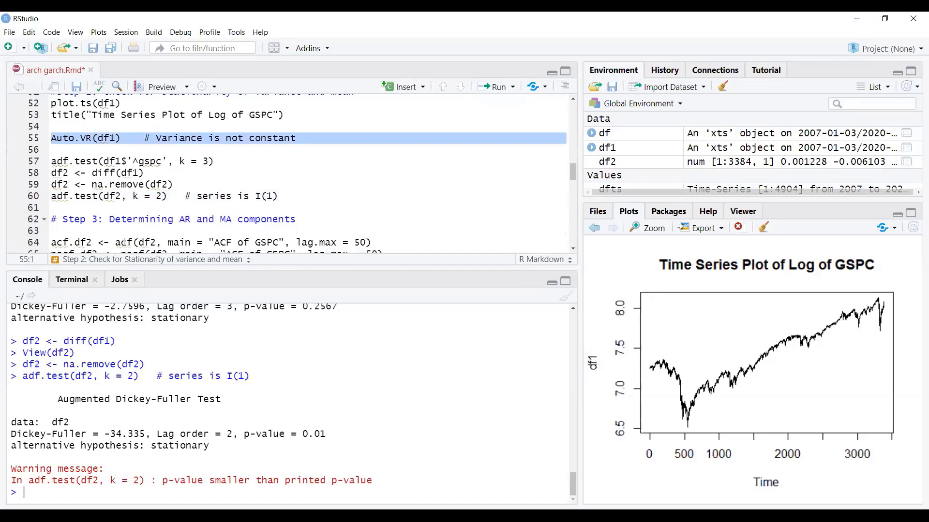
scroll(168, 213, down, 2)
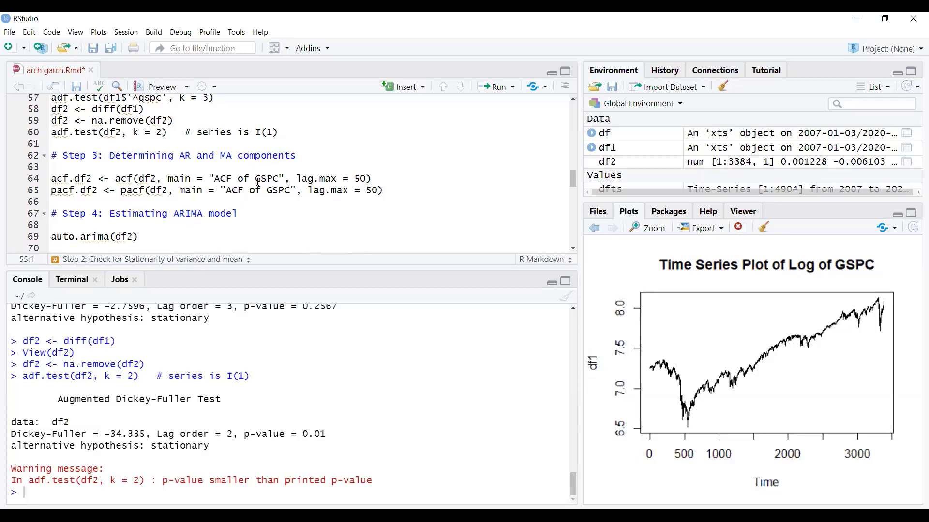
click(226, 191)
text(P)
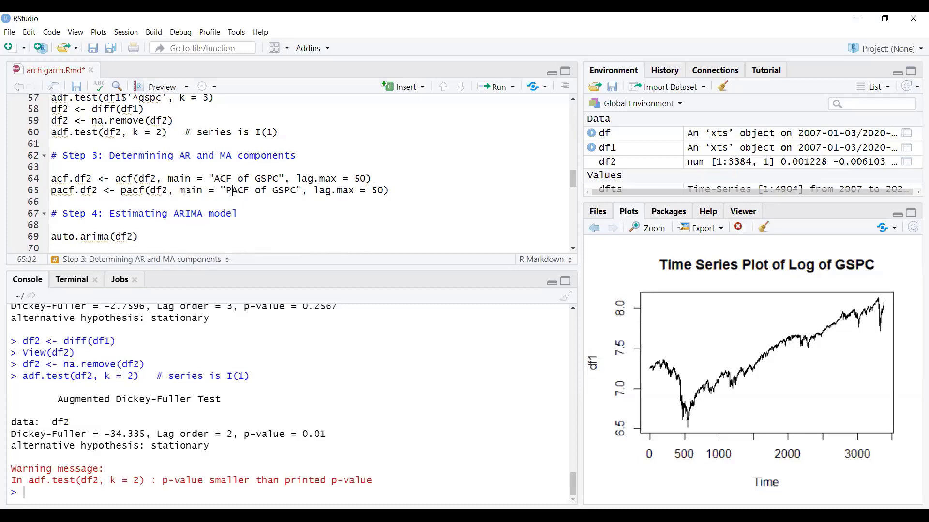
Highlight MA in the Step 3 heading and start an on-screen text annotation beside the code reading "MA component is known"
click(222, 156)
drag(222, 156, 227, 156)
click(477, 133)
text(MA compoen)
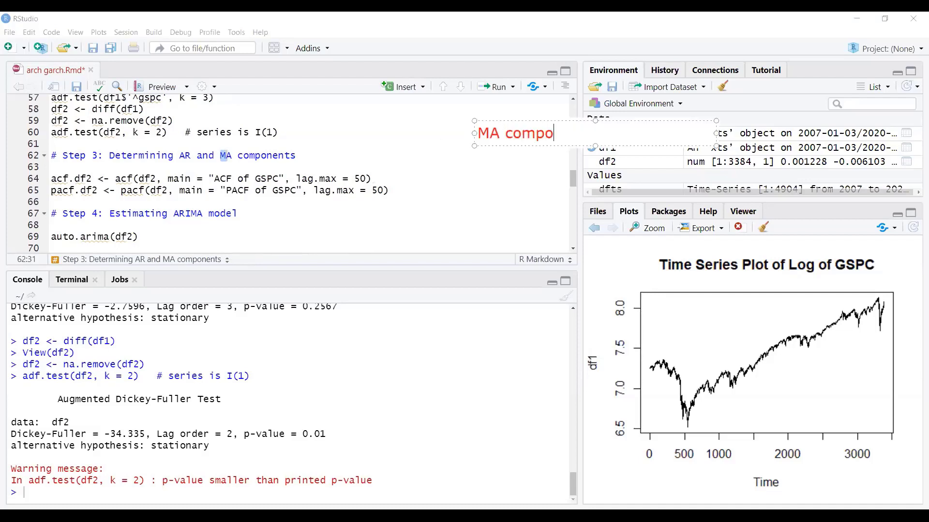
key(BackSpace)
key(BackSpace)
text(netn is)
key(BackSpace)
key(BackSpace)
key(BackSpace)
key(BackSpace)
key(BackSpace)
text(nt is knowna)
key(BackSpace)
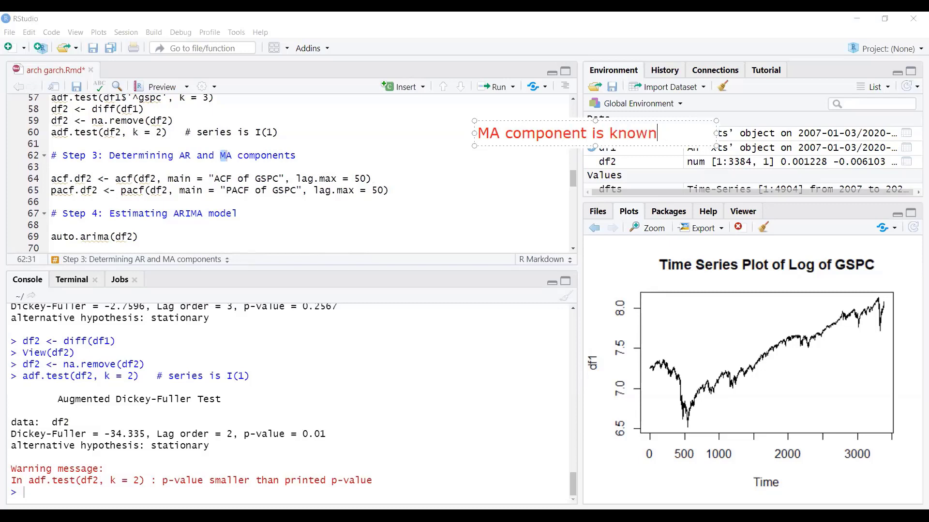
Continue the annotation with "as moving average component. It checks"
text(as moving avera)
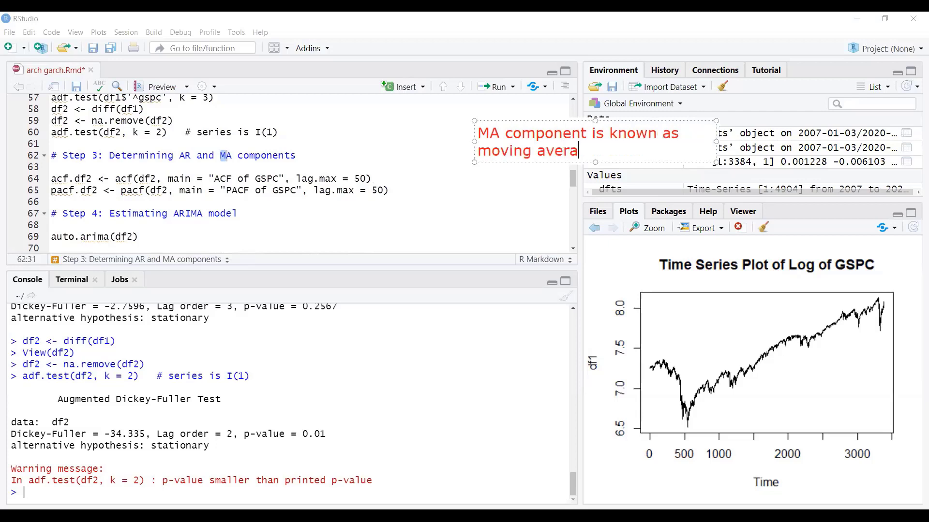
text(ge compone compoe)
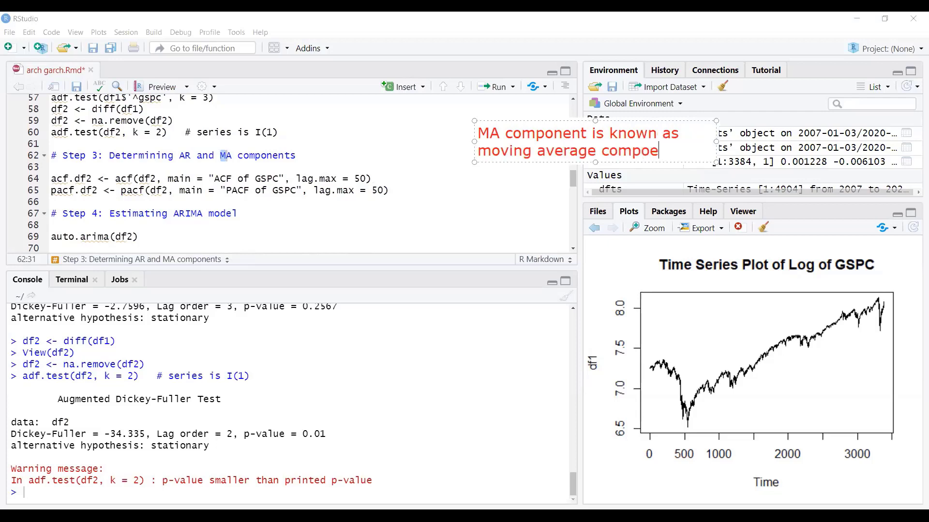
key(BackSpace)
text(net it)
key(BackSpace)
key(BackSpace)
key(BackSpace)
key(BackSpace)
key(BackSpace)
text(nt  It checks )
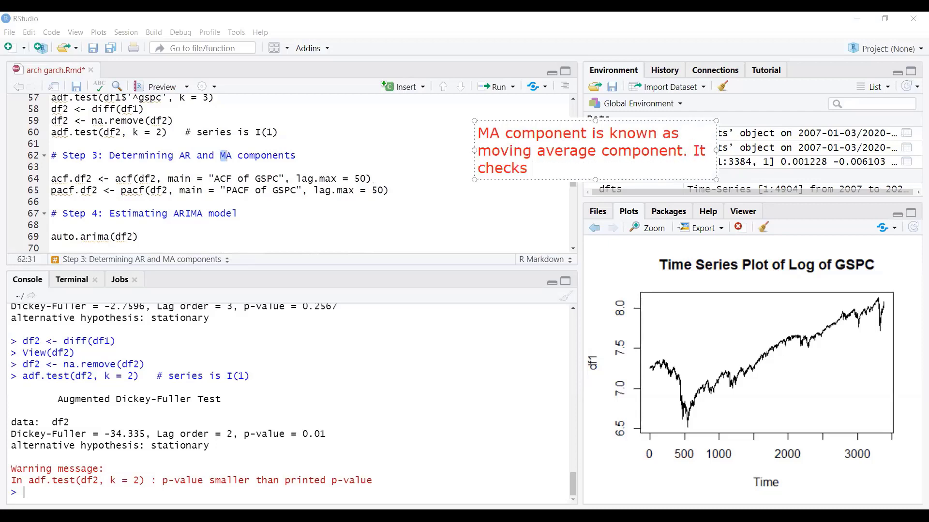
Complete the annotation's second sentence with "how past random shocks effect the present value of data."
text(how pa)
text(stk)
key(BackSpace)
key(BackSpace)
text(ra)
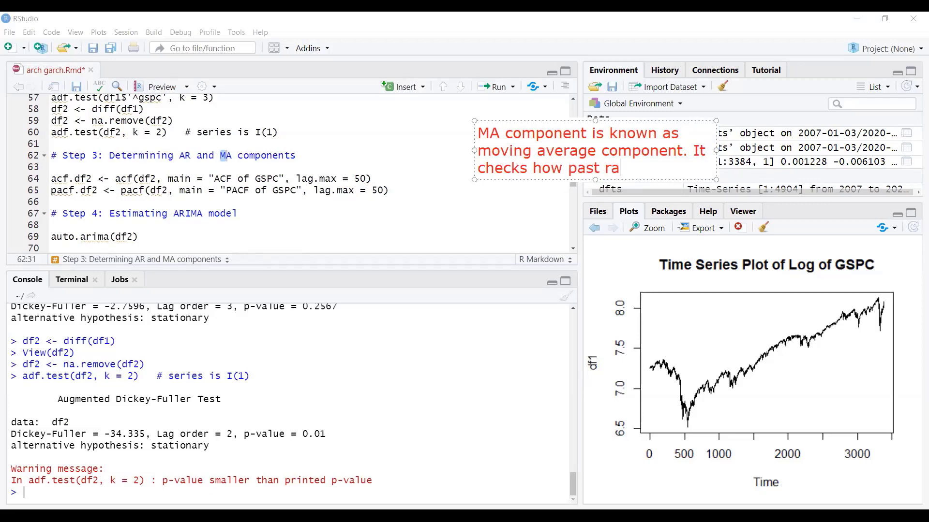
text(ndom shocks effect the prc)
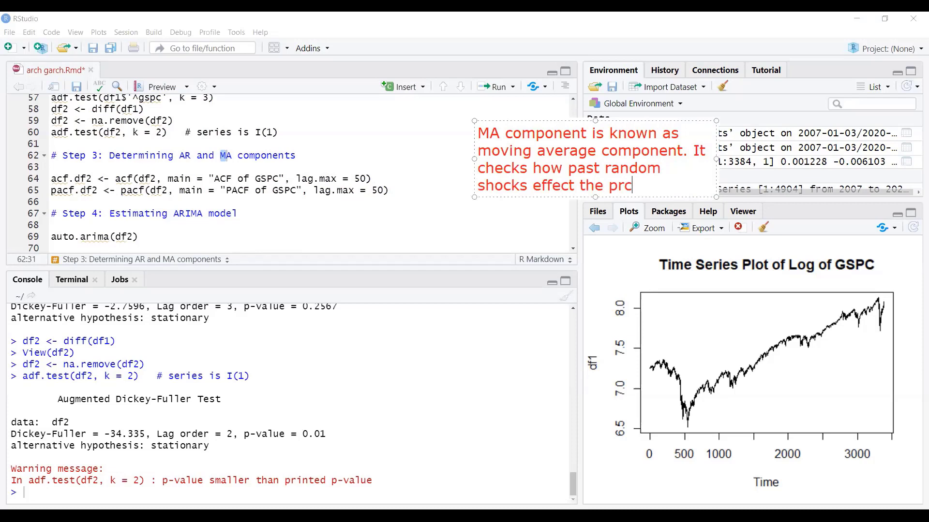
key(BackSpace)
text(esent var)
key(BackSpace)
text(lu)
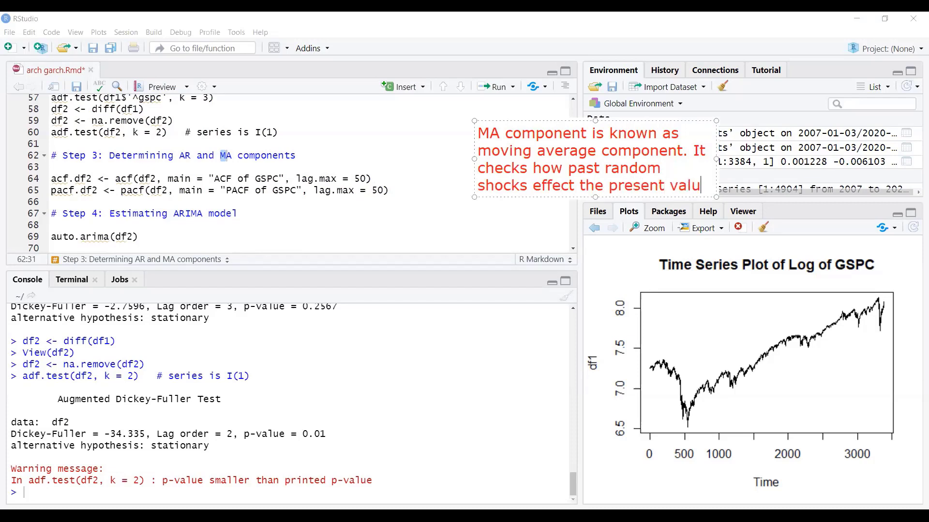
text(e of data.)
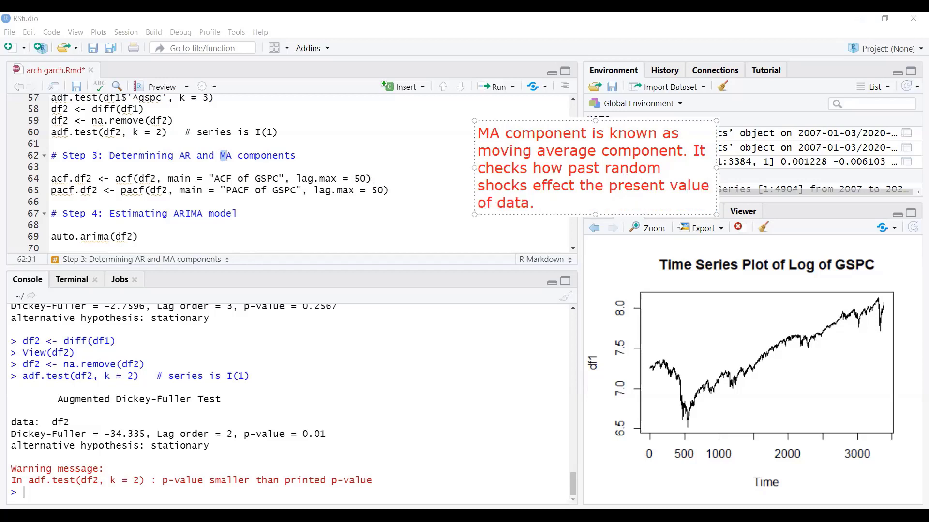
Add the sentence "We just add the past error term of we need MA(1)." to the annotation and start a new line
text( We just add )
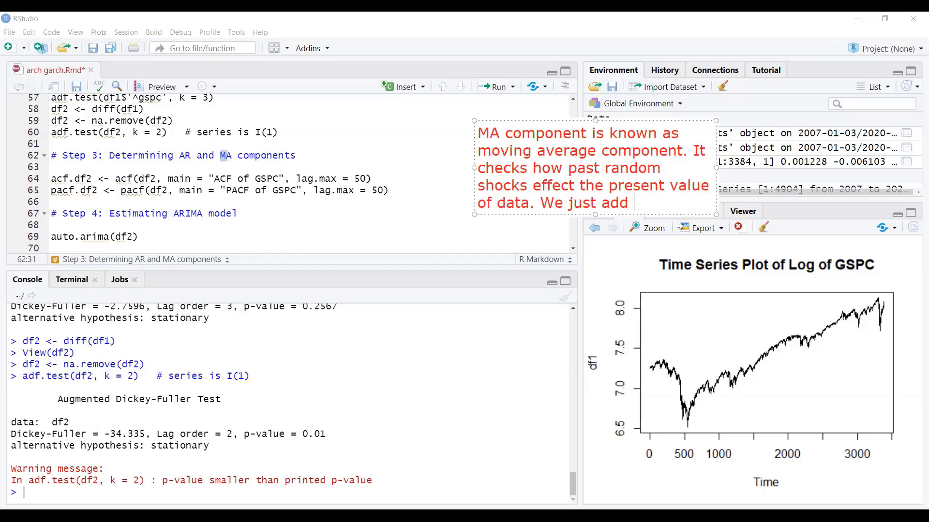
text(the past e)
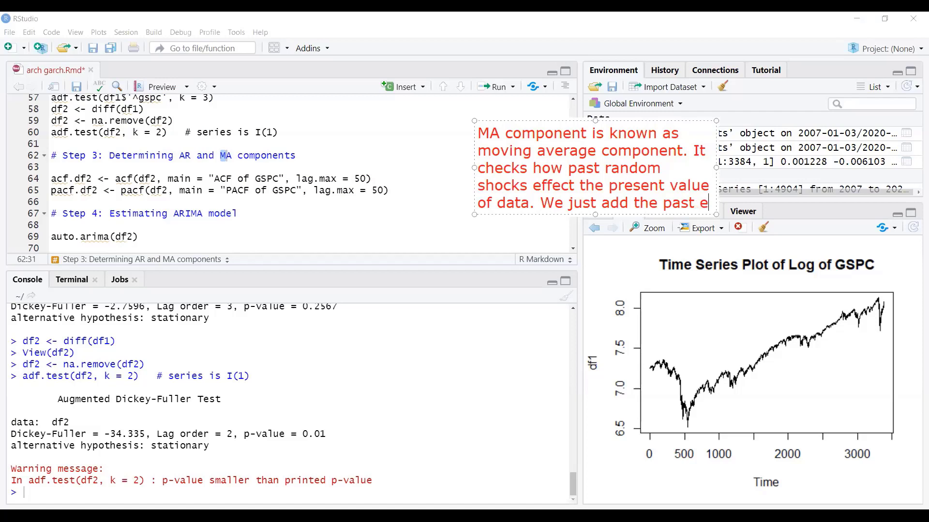
text(rror term)
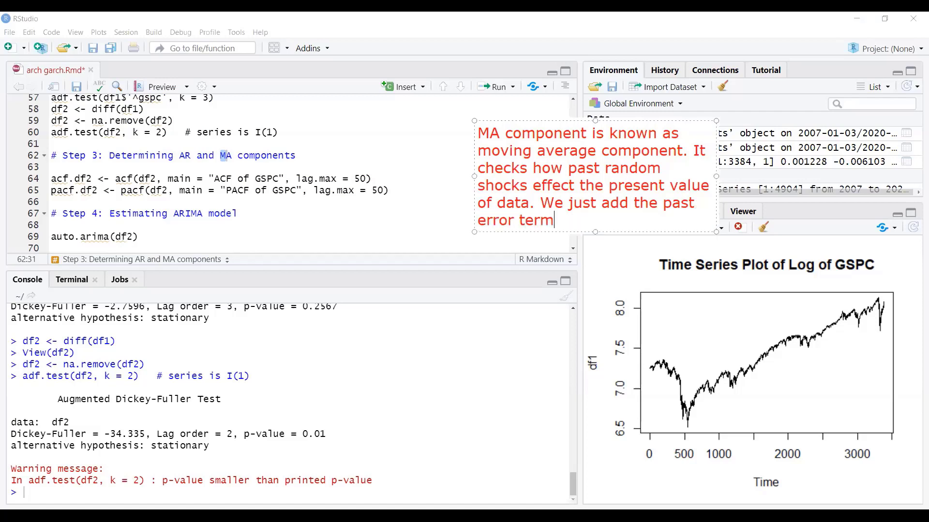
text( of we need MA)
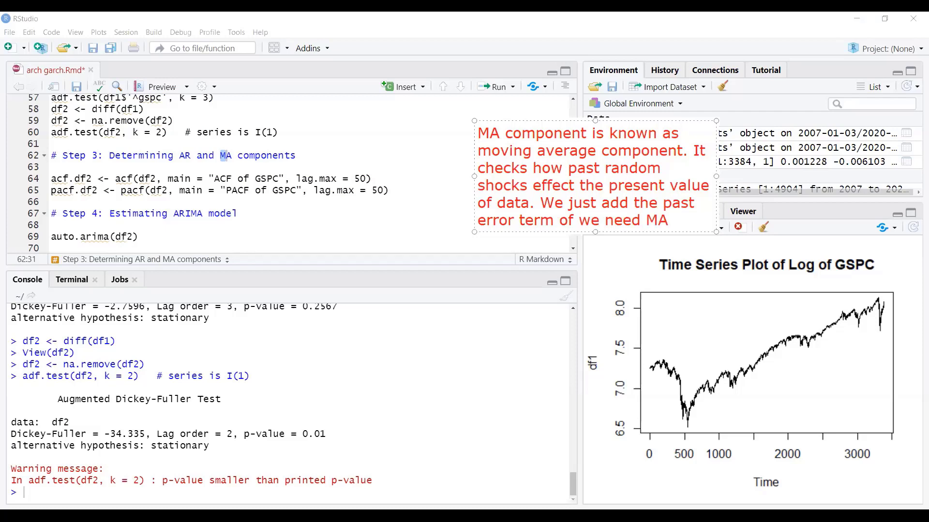
text((2))
key(BackSpace)
key(BackSpace)
text(1))
key(BackSpace)
text(.)
key(Return)
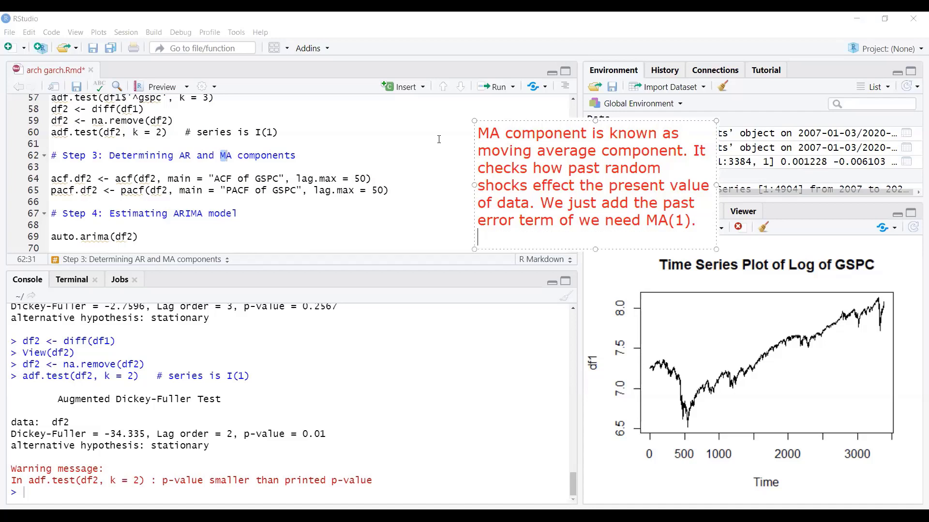
Write "We know that present error term is unknown but" on the annotation's new line
text(We know that pr)
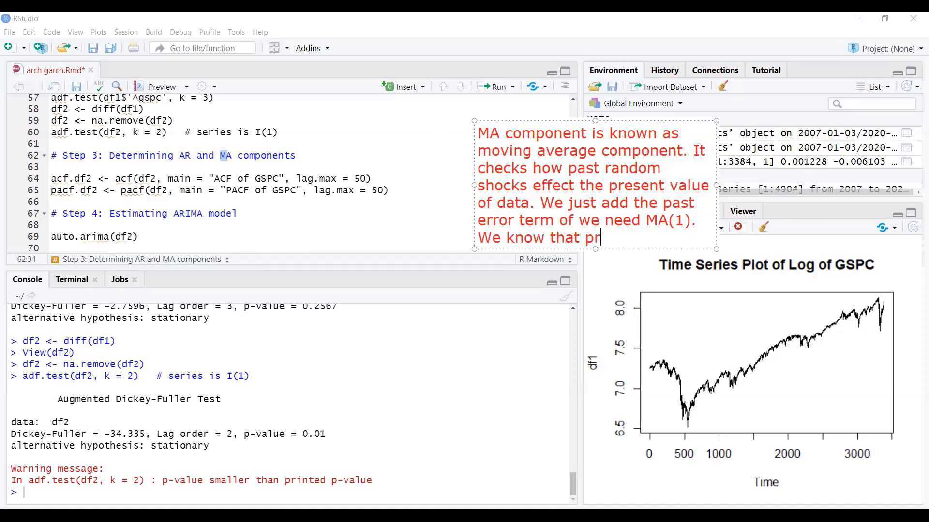
text(esent error t)
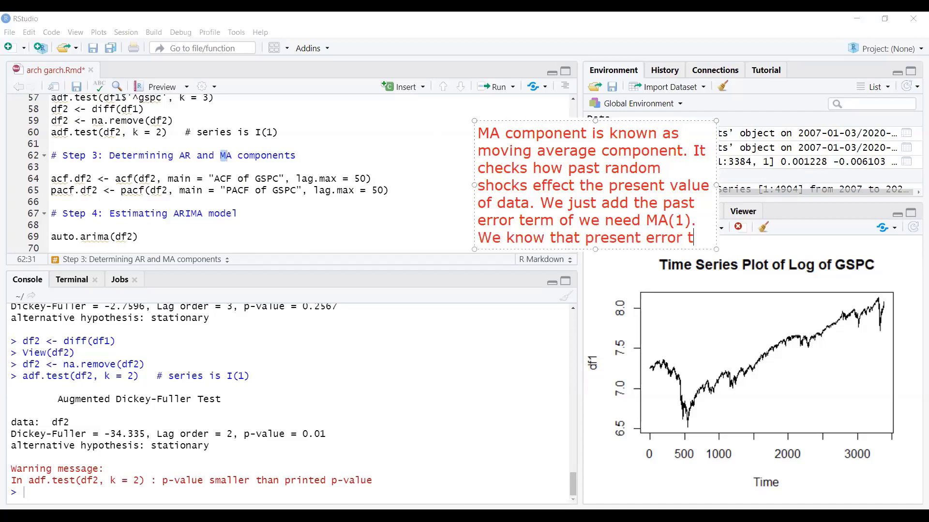
text(erm is kn)
key(BackSpace)
key(BackSpace)
text(un)
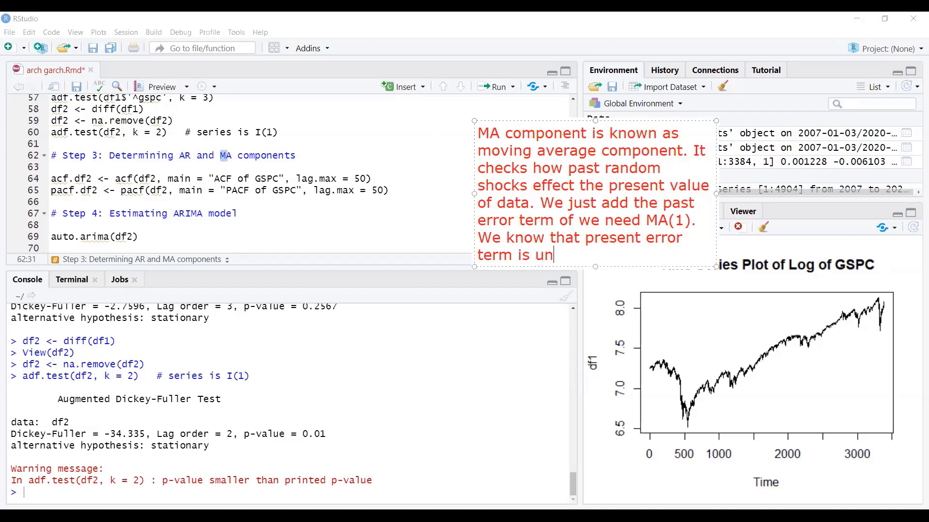
text(kon)
key(BackSpace)
text(nown)
key(BackSpace)
key(BackSpace)
key(BackSpace)
text(ow)
key(BackSpace)
key(BackSpace)
key(BackSpace)
text(wn but hte pas)
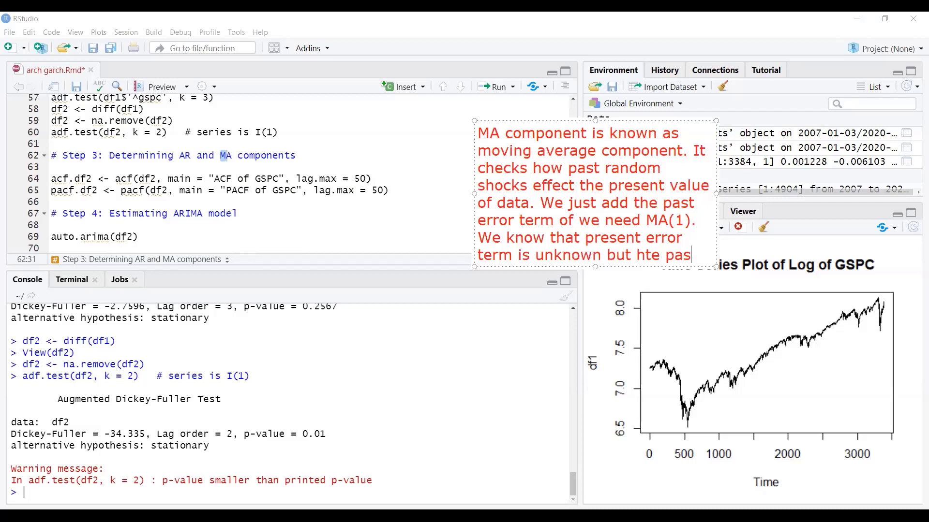
Finish the MA explanation with "the past error term is known for us."
key(BackSpace)
key(BackSpace)
key(BackSpace)
key(BackSpace)
key(BackSpace)
key(BackSpace)
key(BackSpace)
text(the apas)
key(BackSpace)
key(BackSpace)
key(BackSpace)
key(BackSpace)
text(past )
text(error term is known for us.)
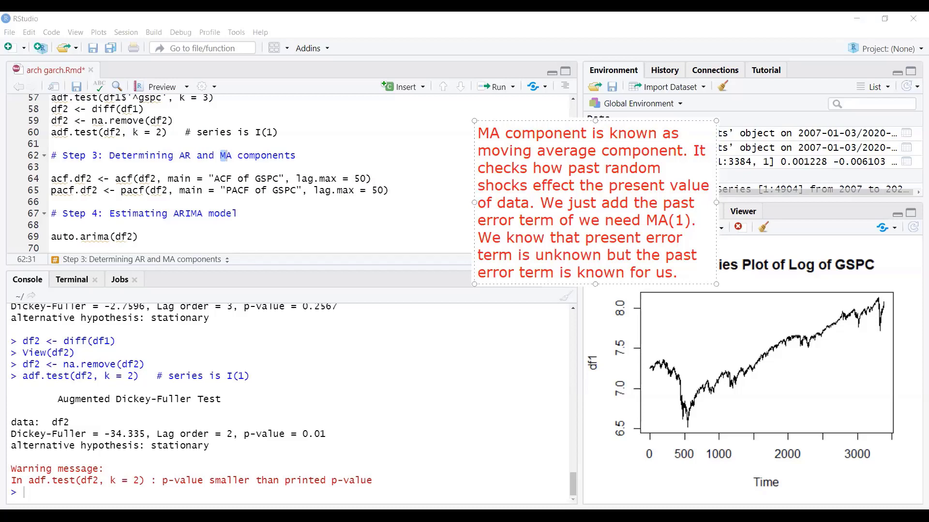
Leave two blank lines and begin the AR paragraph with "AR component is known as autoregressive component."
key(Return)
key(Return)
key(Return)
text(AR )
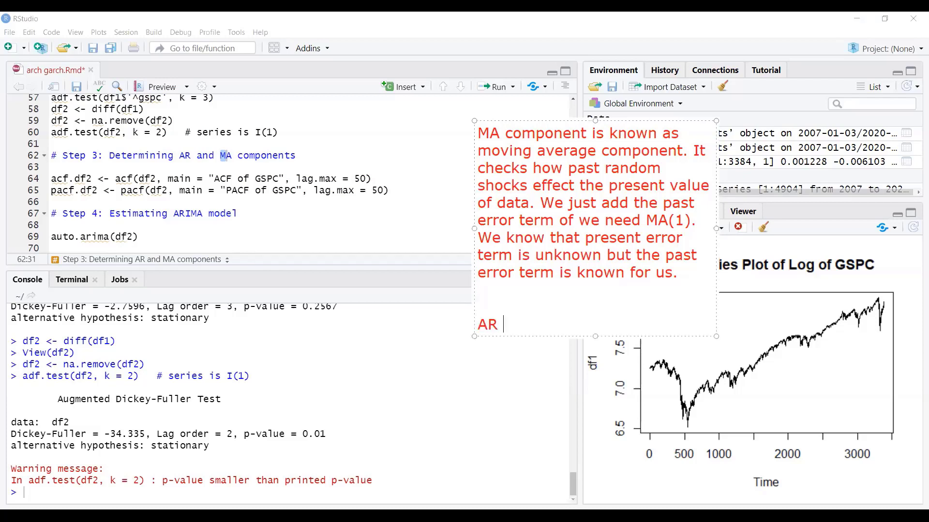
text(component )
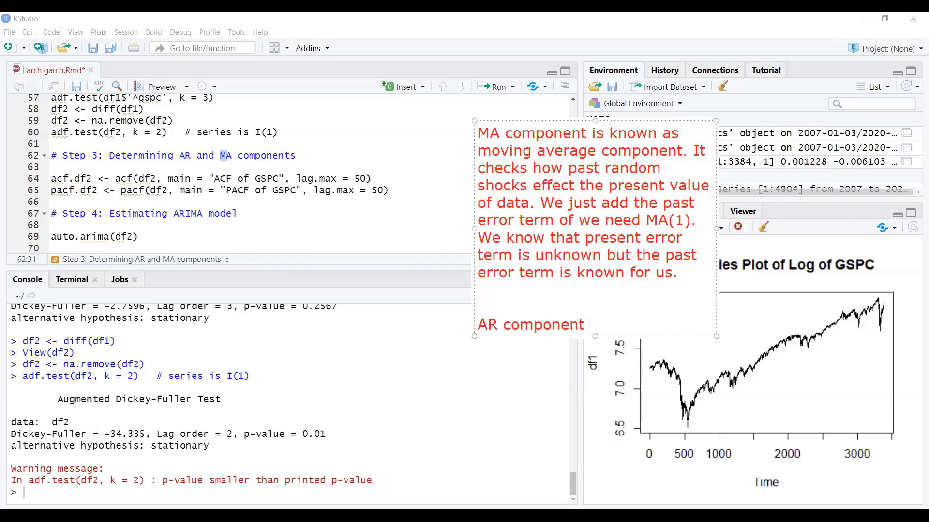
text(is known as aud)
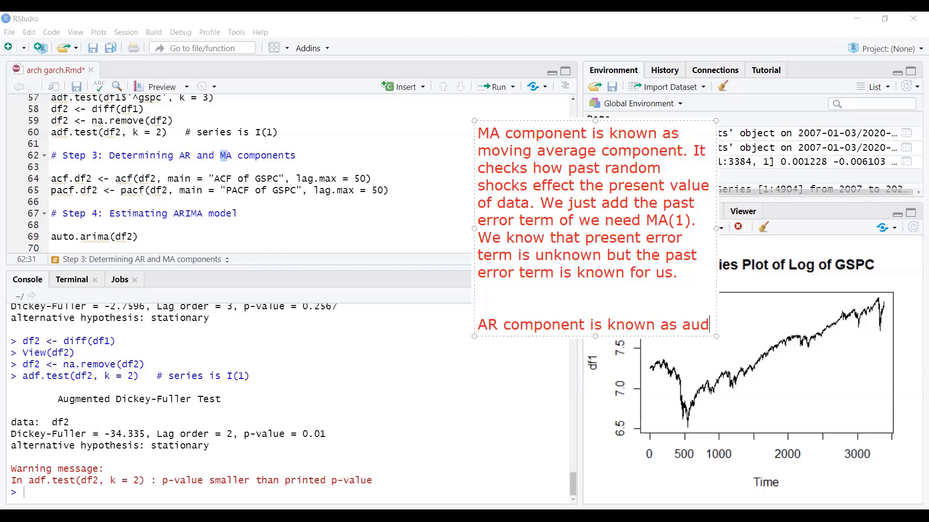
key(BackSpace)
key(BackSpace)
text(utoregres)
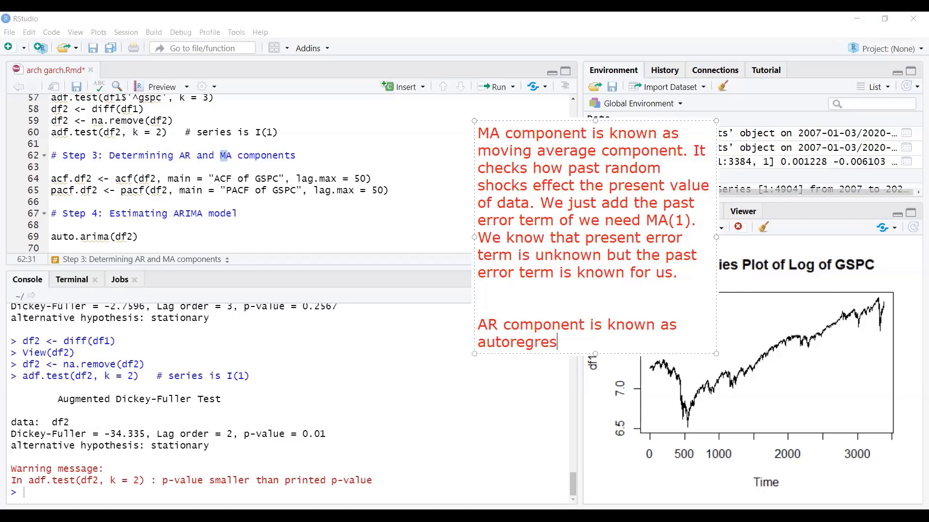
text(sive compoent)
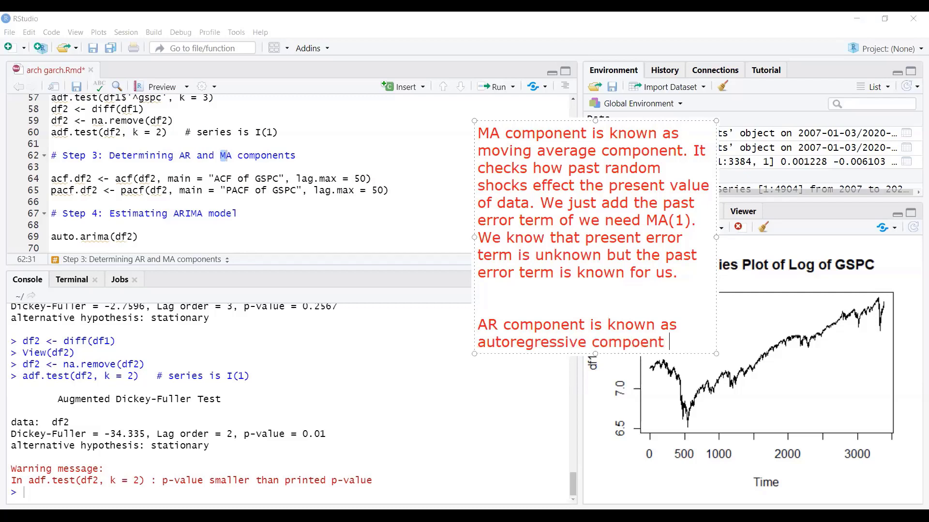
key(BackSpace)
key(BackSpace)
key(BackSpace)
text(nent. I)
Add the sentence "It checks how much inertia is there in the data." to the AR paragraph
text(t c)
text(hecks how much)
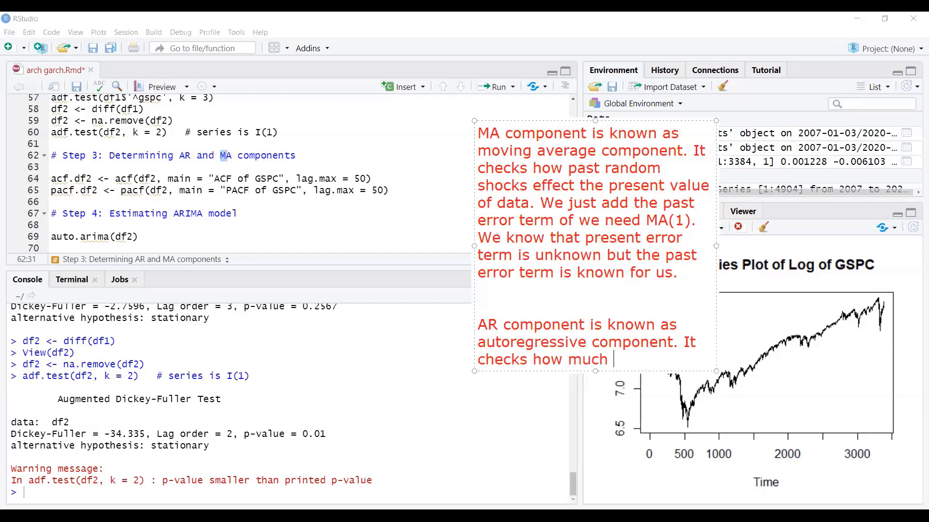
text(inertia is tehre)
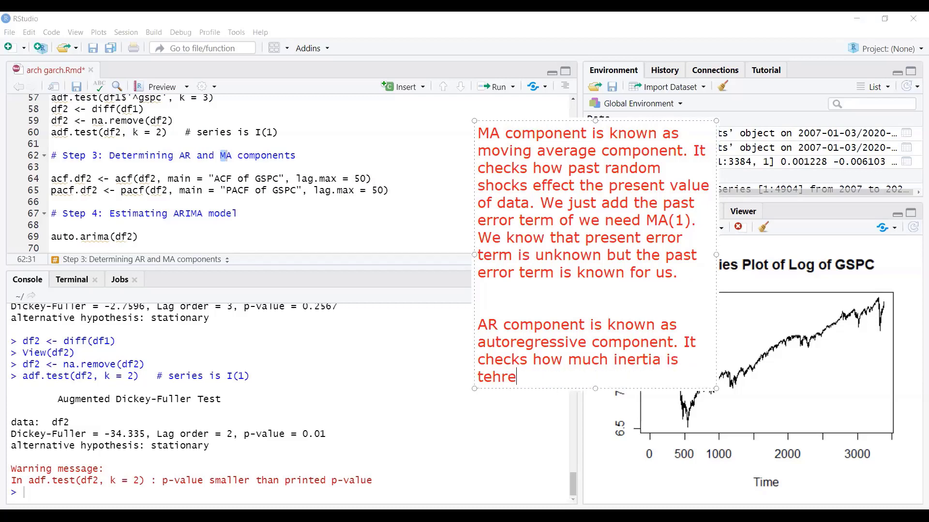
key(BackSpace)
key(BackSpace)
key(BackSpace)
key(BackSpace)
text(here in the data.)
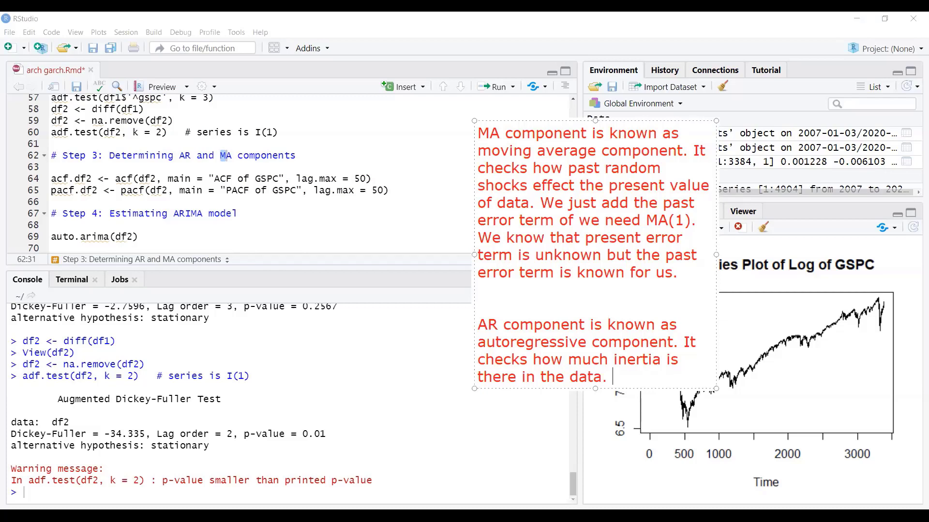
Begin the next AR paragraph sentence in the annotation with "AR(1) is incorporated using first"
text(A)
text(RI1))
key(BackSpace)
key(BackSpace)
key(BackSpace)
text((1) is incorpro)
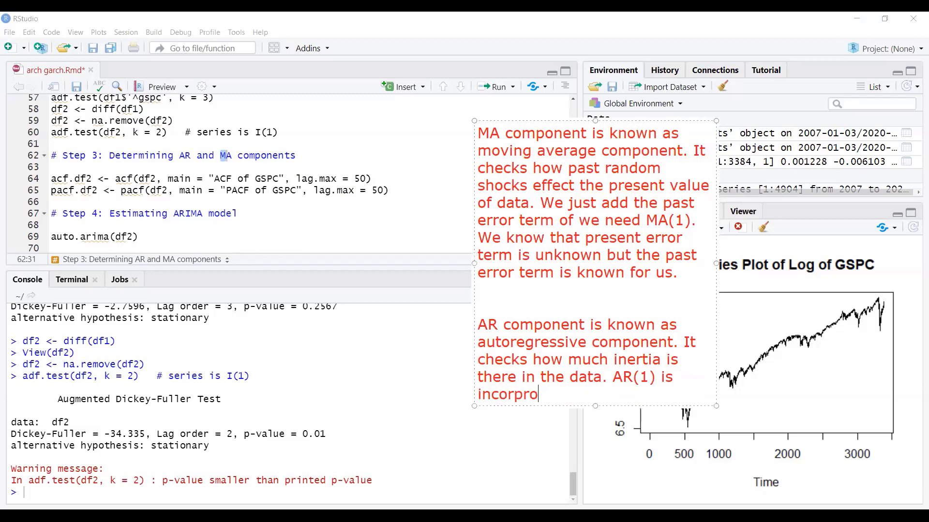
text(a)
key(BackSpace)
key(BackSpace)
key(BackSpace)
text(orated using first )
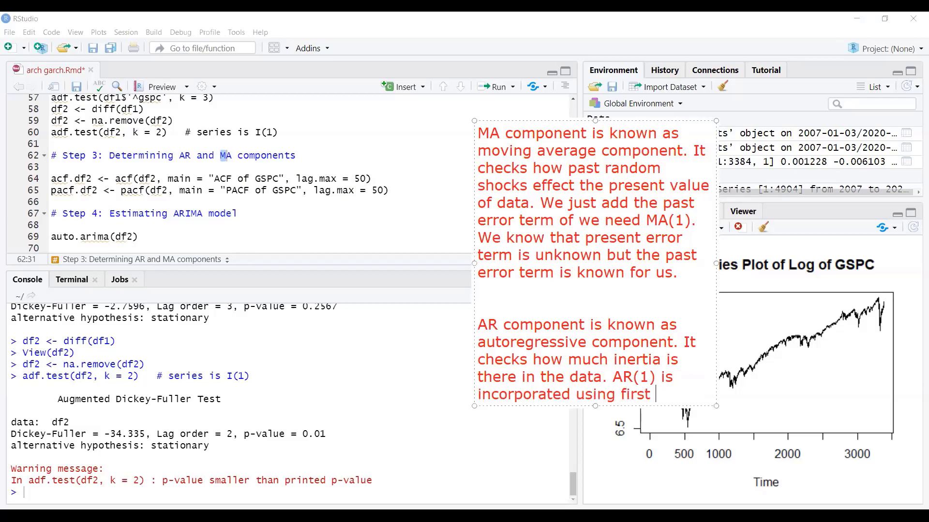
Finish the AR(1) sentence with "lag of dependent variable."
text(lag or d)
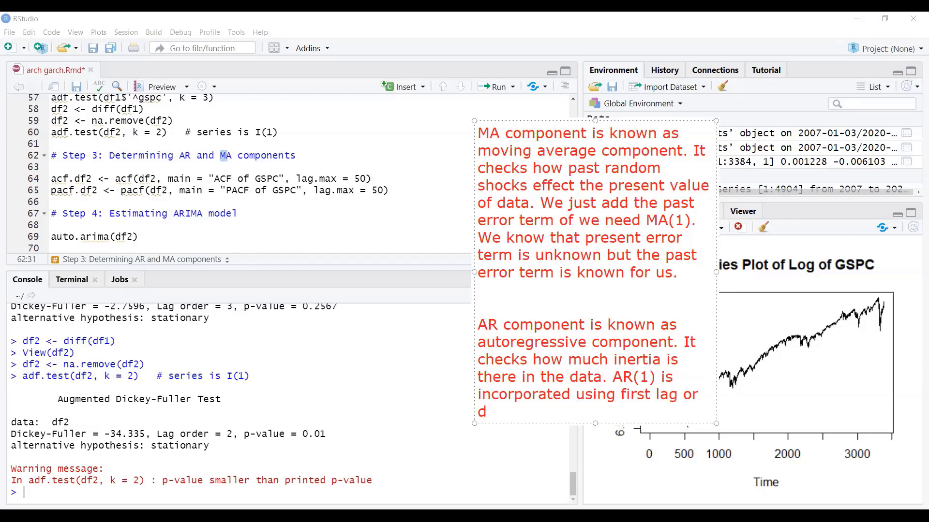
key(BackSpace)
key(BackSpace)
key(BackSpace)
text(f )
text(dependnet v)
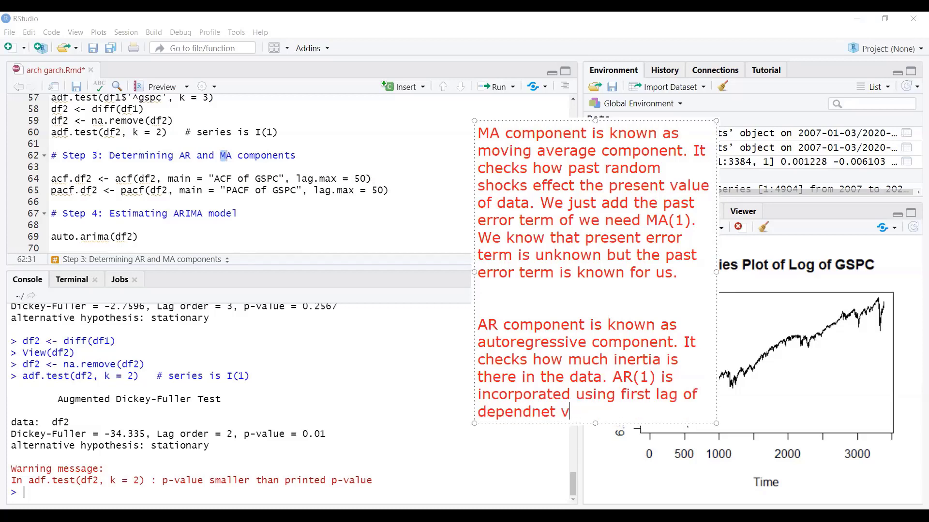
key(BackSpace)
key(BackSpace)
key(BackSpace)
key(BackSpace)
key(BackSpace)
text(n)
key(BackSpace)
text(ent var)
key(BackSpace)
key(BackSpace)
key(BackSpace)
text(VA)
key(BackSpace)
key(BackSpace)
text(variable.)
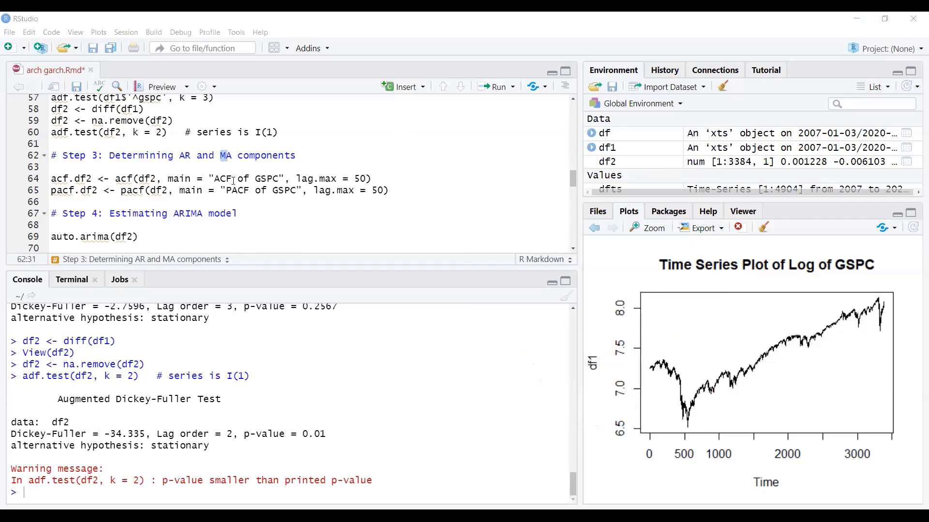
Run the acf.df2 and pacf.df2 lines of Step 3 to plot the ACF and PACF of GSPC
click(37, 179)
click(503, 89)
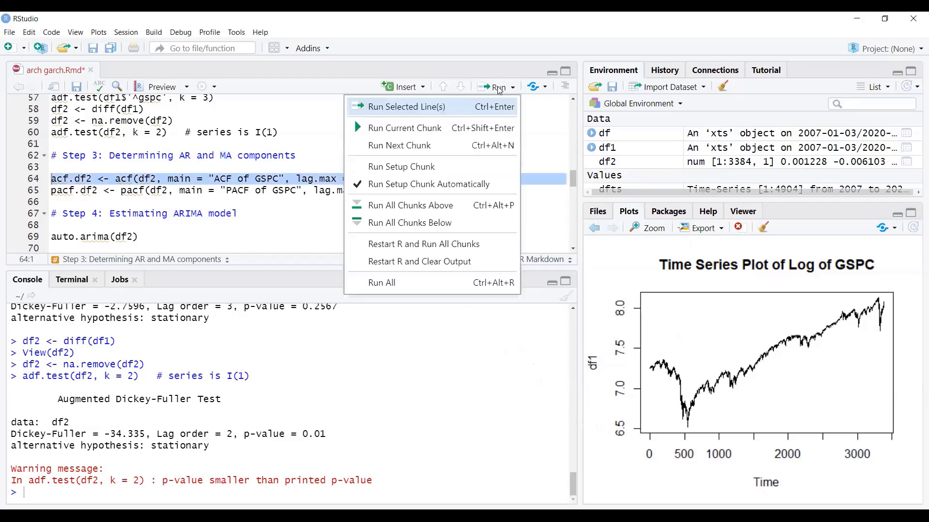
click(454, 107)
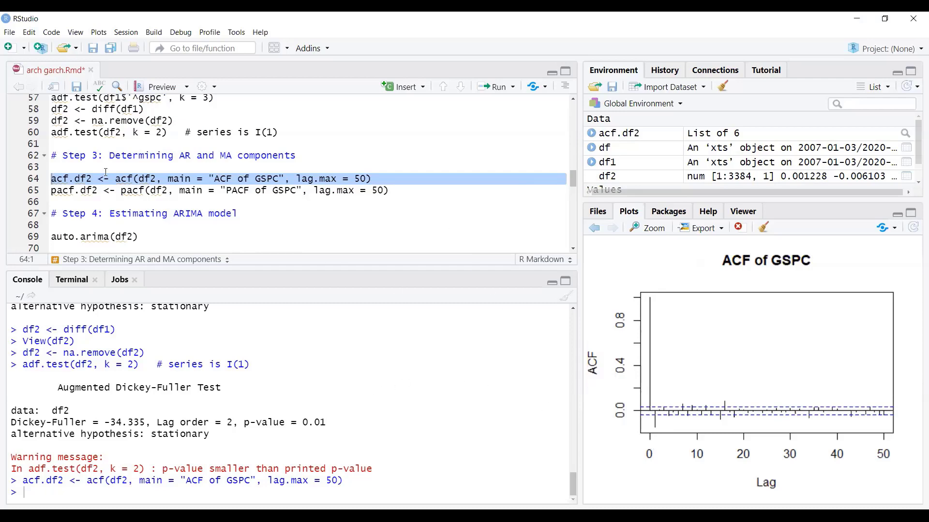
click(35, 191)
click(513, 86)
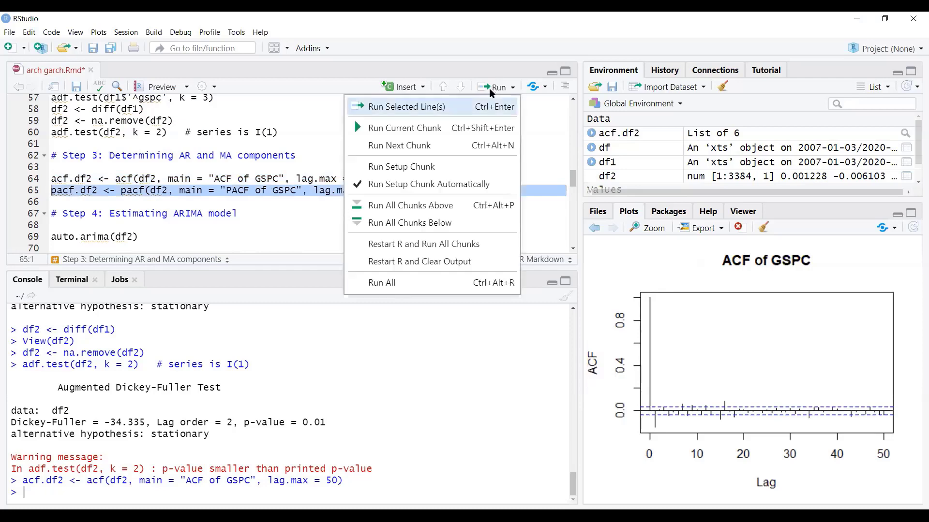
click(355, 108)
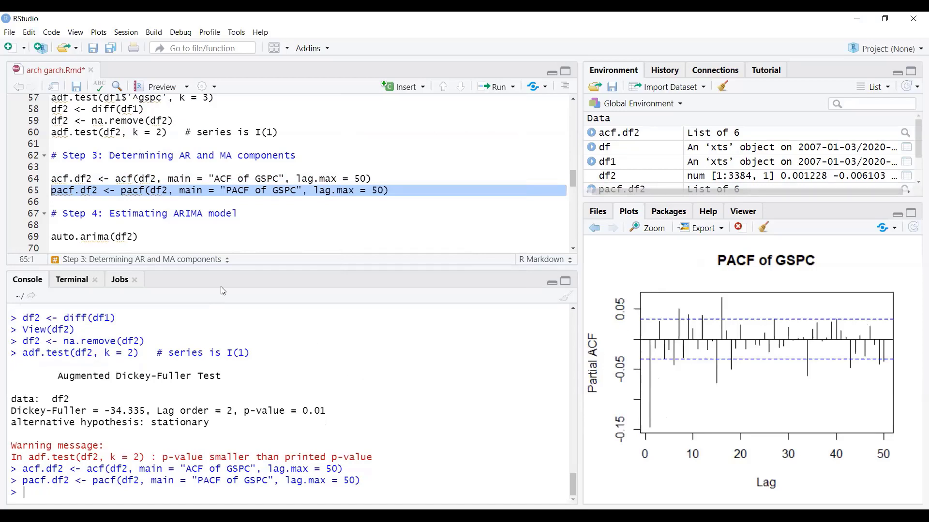
Add the comment "# ARIMA (p,I,q) = (1, 1, 2)" on a new line just above the Step 4 heading
click(272, 202)
key(Return)
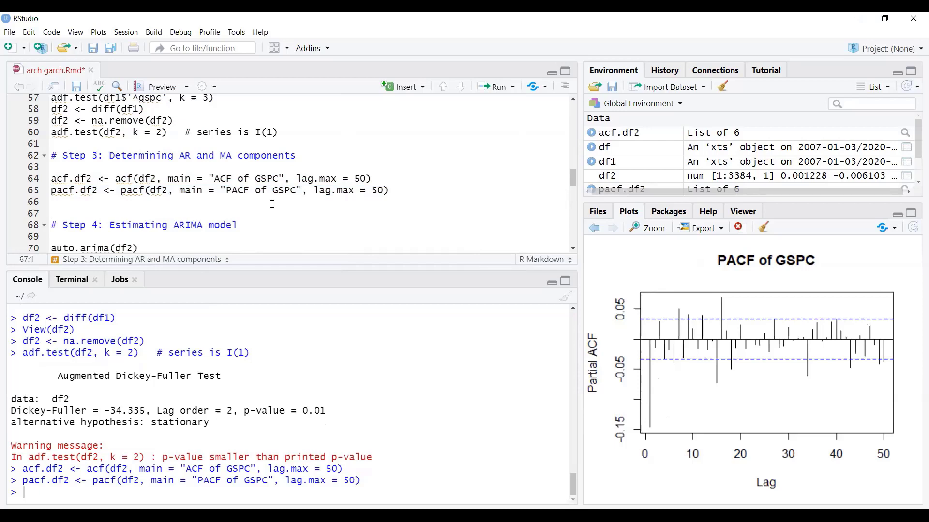
text(# AR)
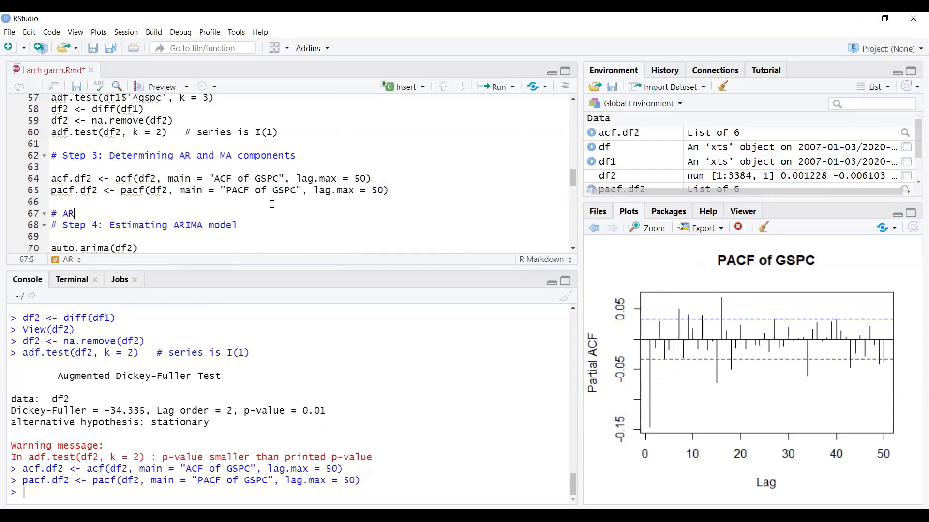
text(IMA (p,)
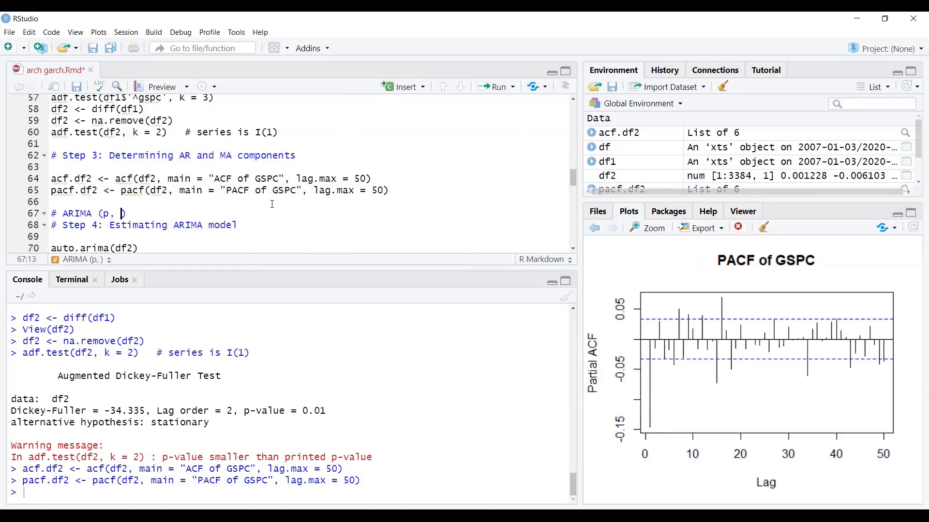
text(I, R)
key(BackSpace)
text(q)
key(BackSpace)
key(BackSpace)
text(q)
key(Right)
text(= (1, 1)
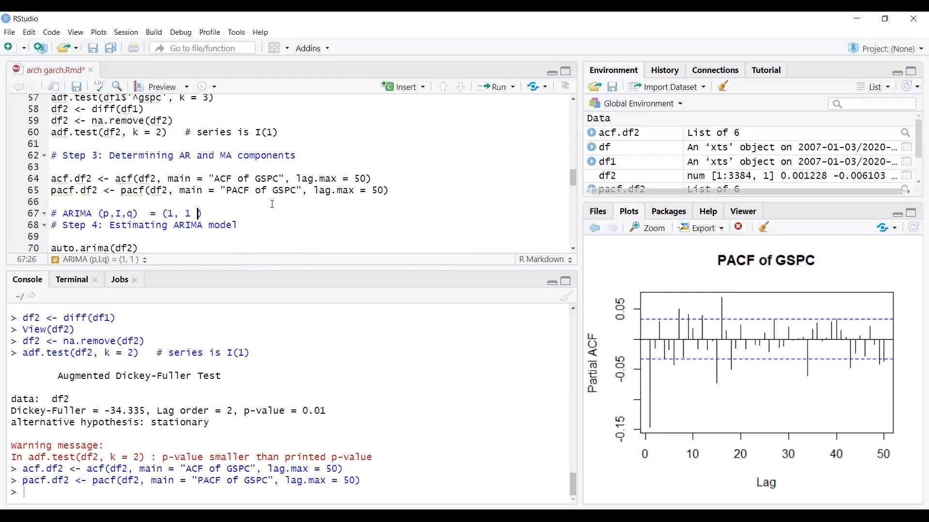
key(BackSpace)
text(, 2)
drag(222, 214, 23, 216)
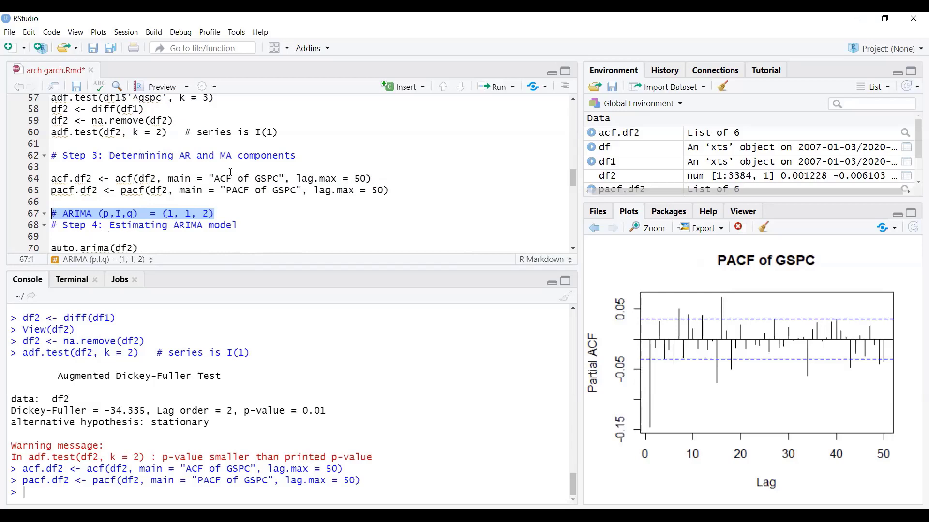
Run the auto.arima(df2) line under Step 4
scroll(231, 173, down, 3)
click(32, 177)
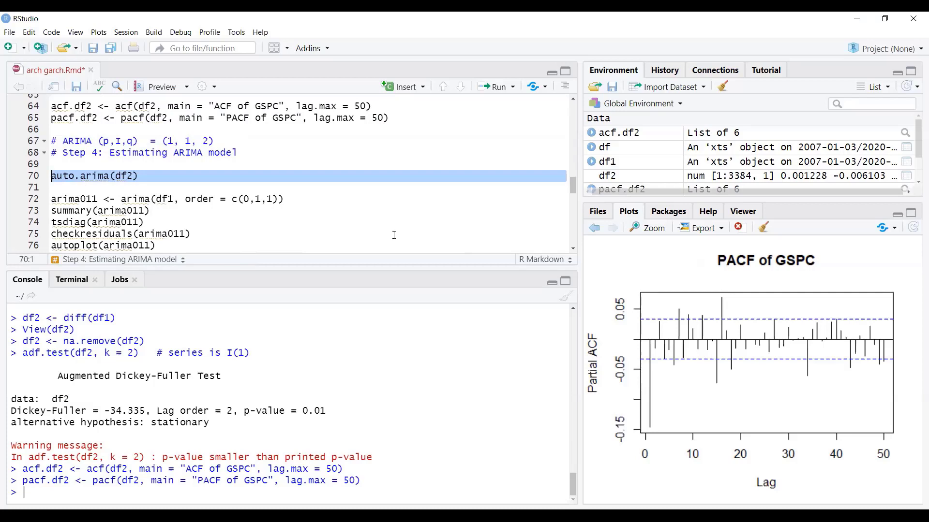
click(511, 87)
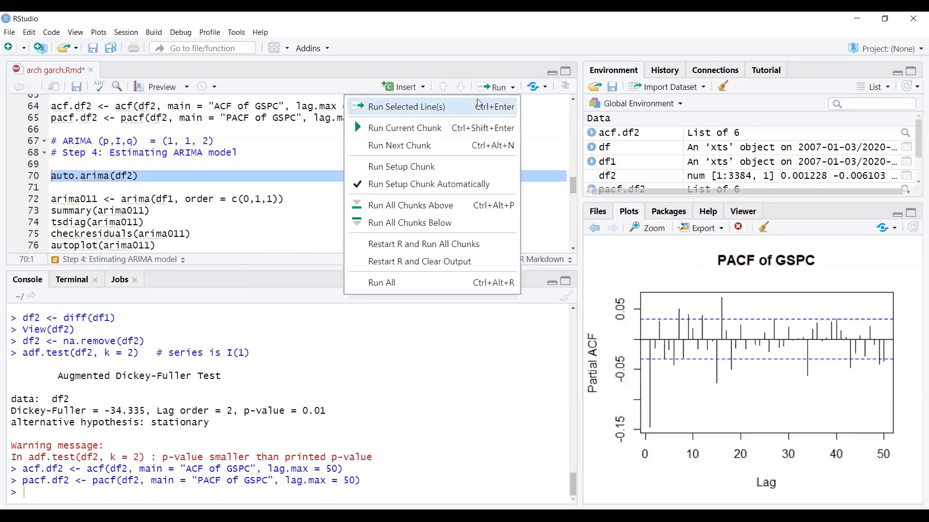
click(451, 107)
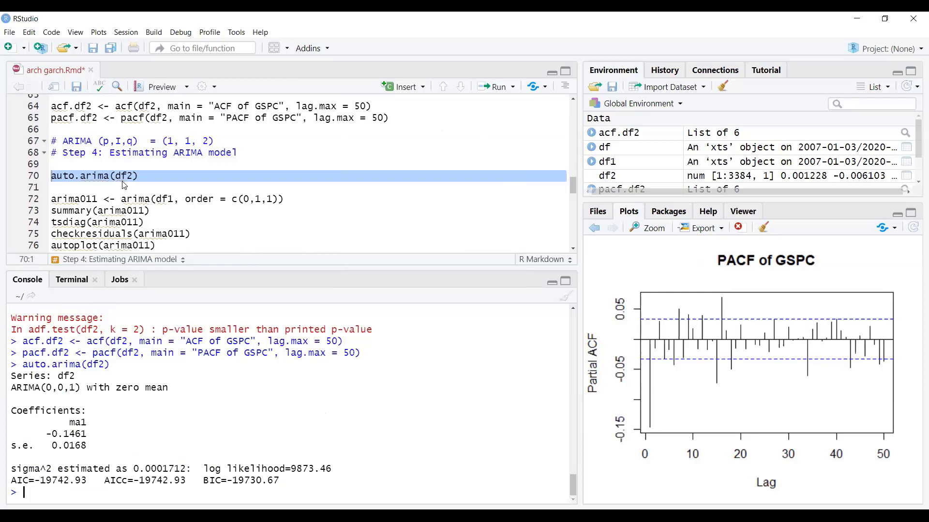
Add the line "ARIMA = (0,1,1)" directly below auto.arima(df2)
click(144, 181)
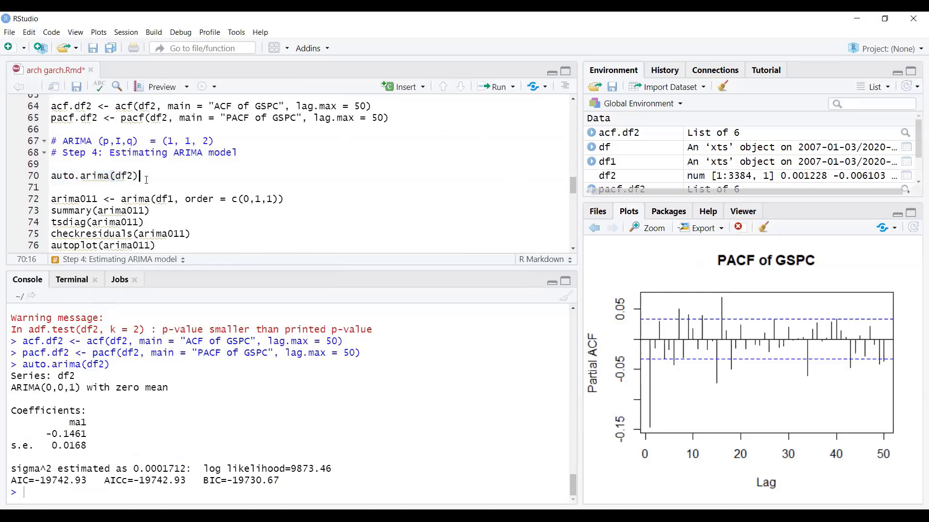
key(Return)
text(ARIM)
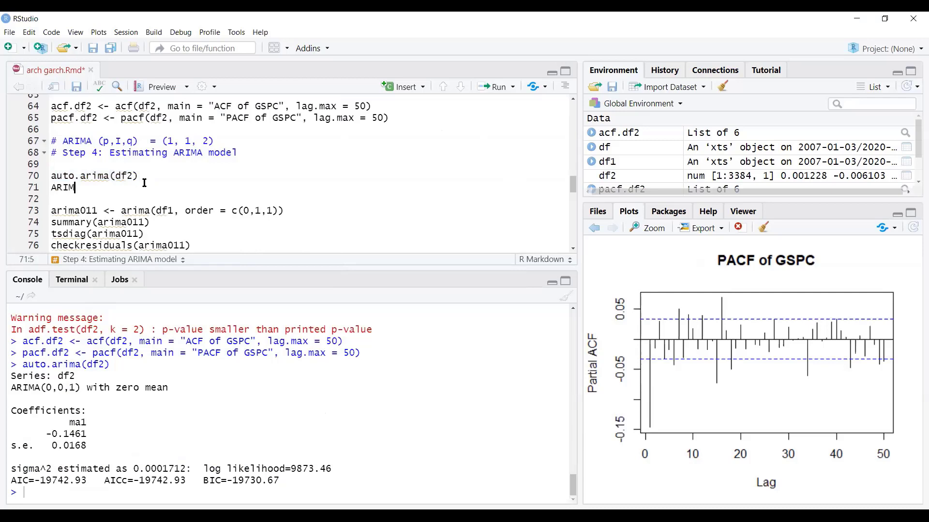
text(A = ()
text(0,1)
text(,1)
text())
click(100, 188)
text(()
click(129, 169)
click(133, 176)
click(27, 144)
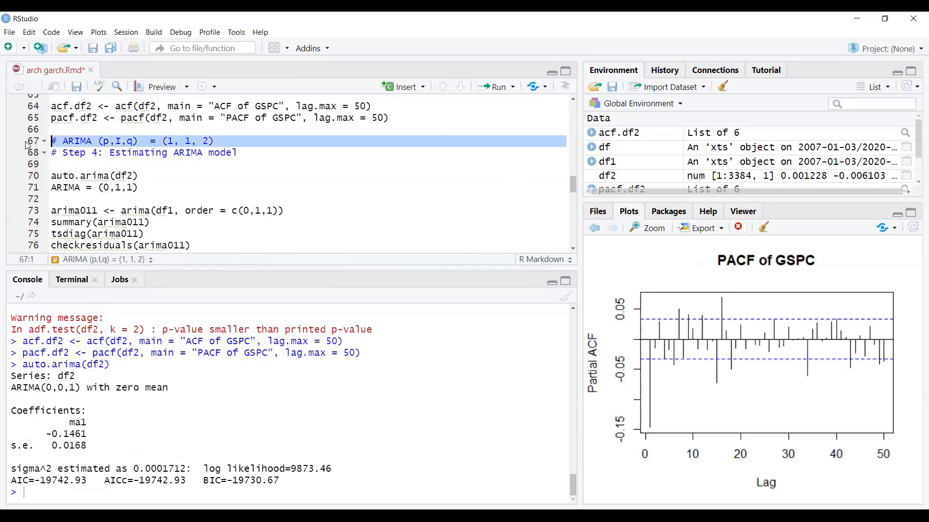
key(Delete)
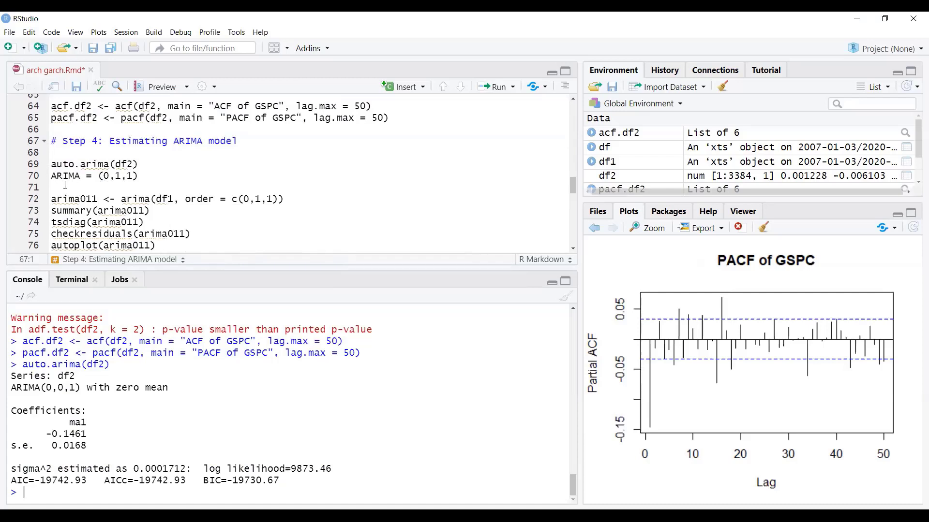
text(z)
key(ctrl+z)
key(ctrl+z)
Turn the "ARIMA = (0,1,1)" line into a comment with a leading #
click(53, 188)
text(#)
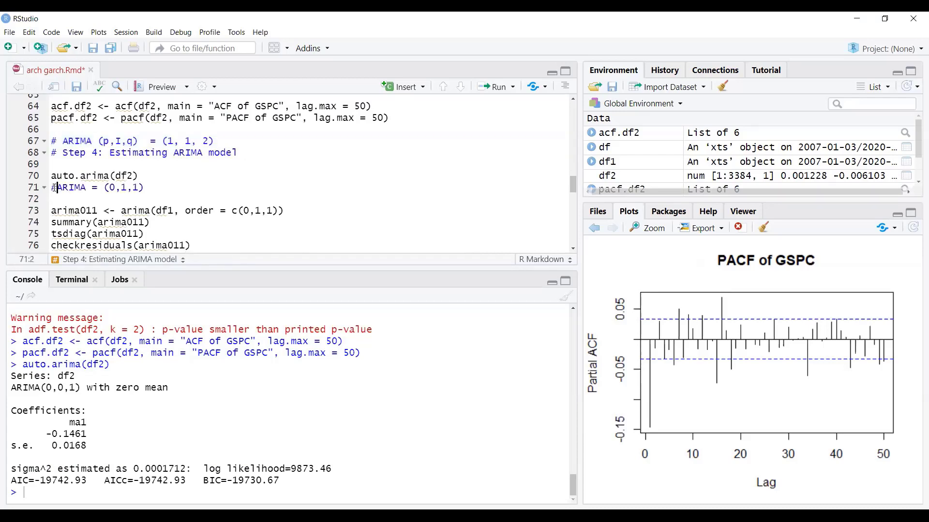
Run the arima011 model line on df1 with order c(0,1,1), and its summary line
scroll(151, 193, down, 3)
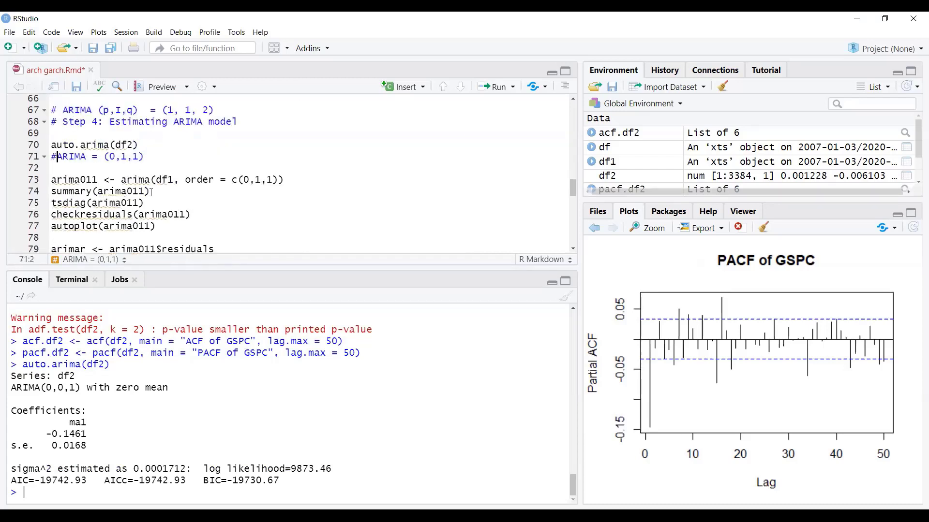
click(36, 174)
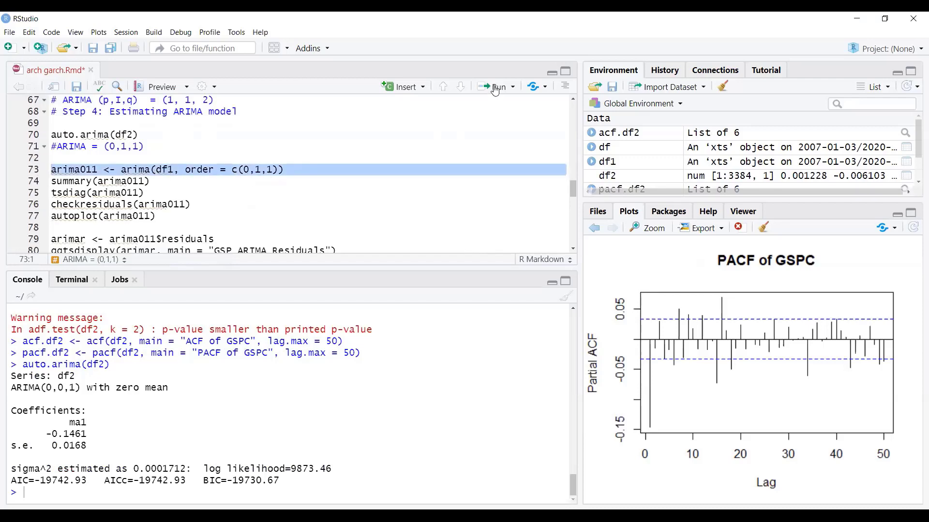
click(512, 86)
click(464, 104)
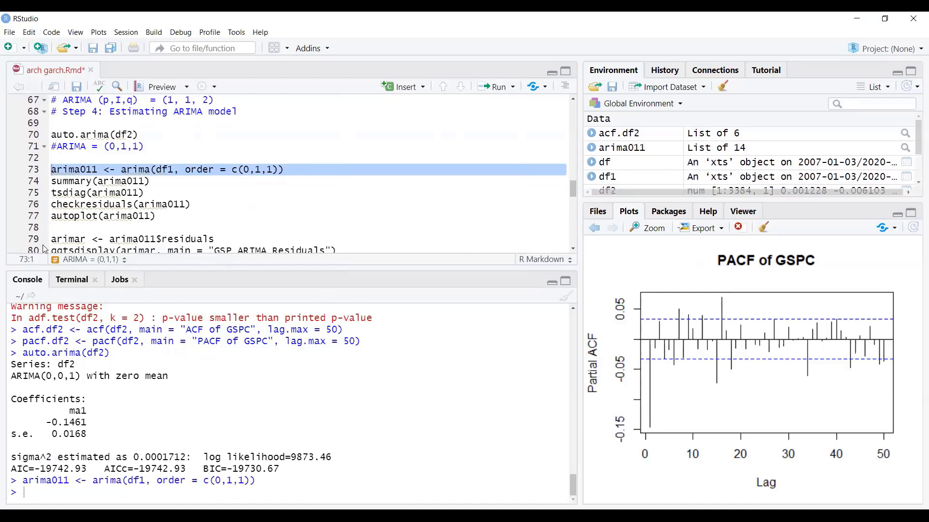
key(ctrl+Return)
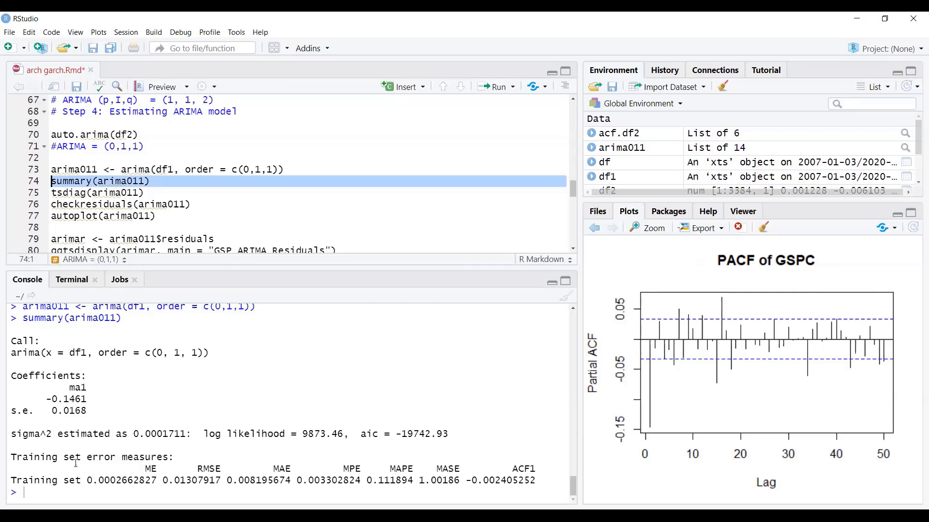
Run tsdiag(arima011) and examine its diagnostic plots in an enlarged image export preview without saving
click(29, 193)
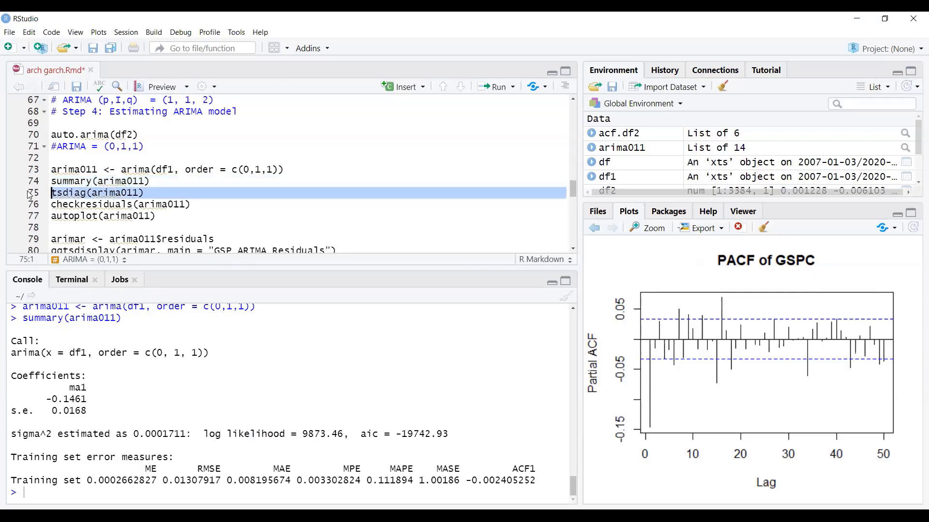
key(ctrl+Return)
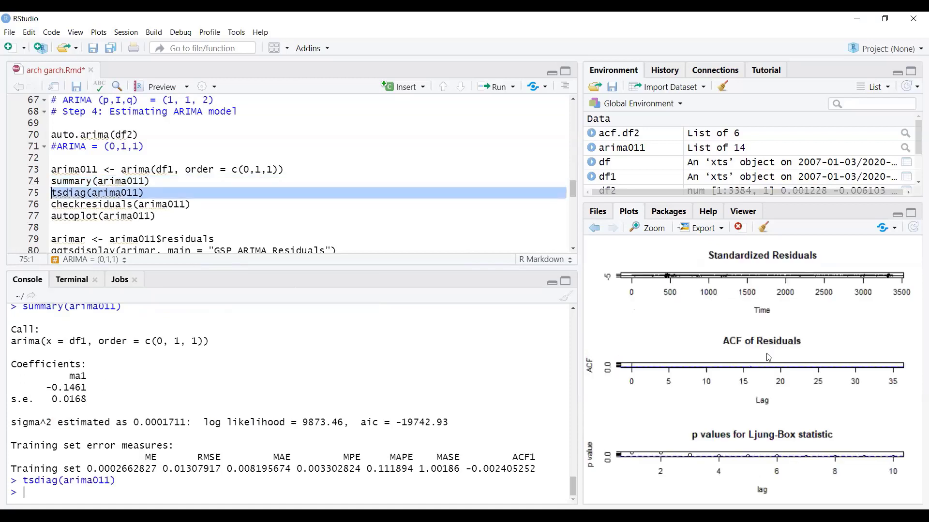
click(702, 231)
click(697, 250)
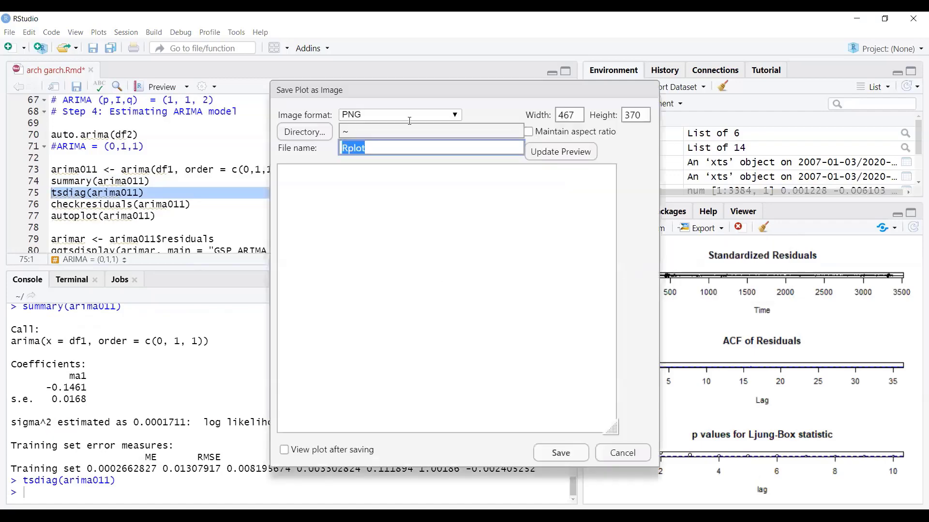
drag(408, 83, 155, 70)
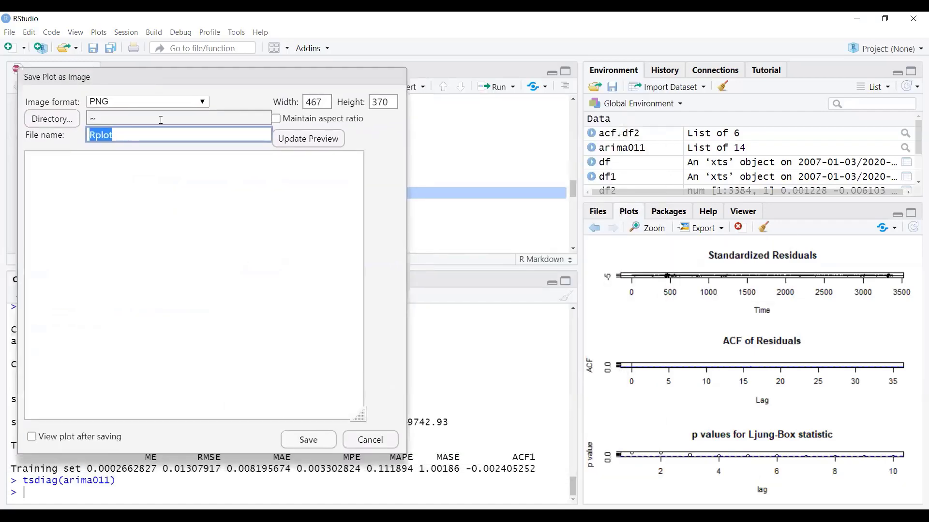
drag(364, 405, 460, 446)
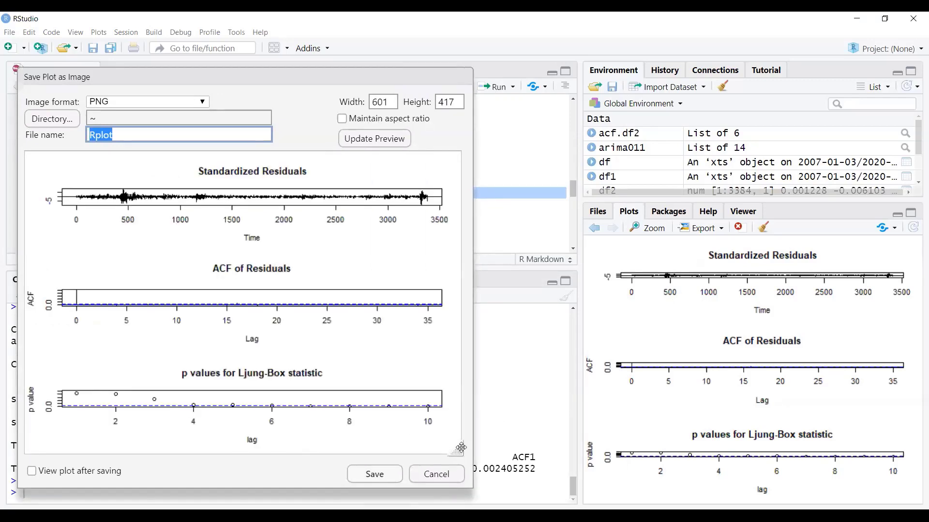
drag(461, 447, 477, 471)
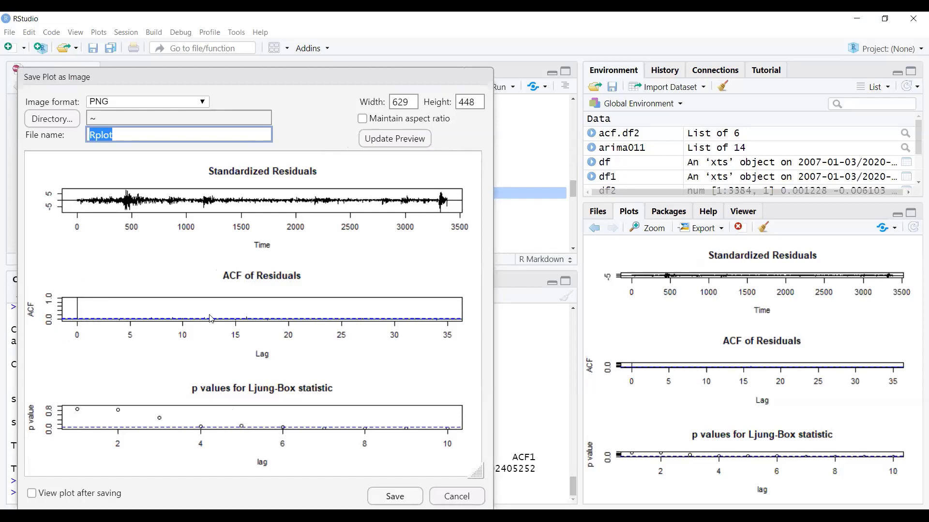
click(457, 497)
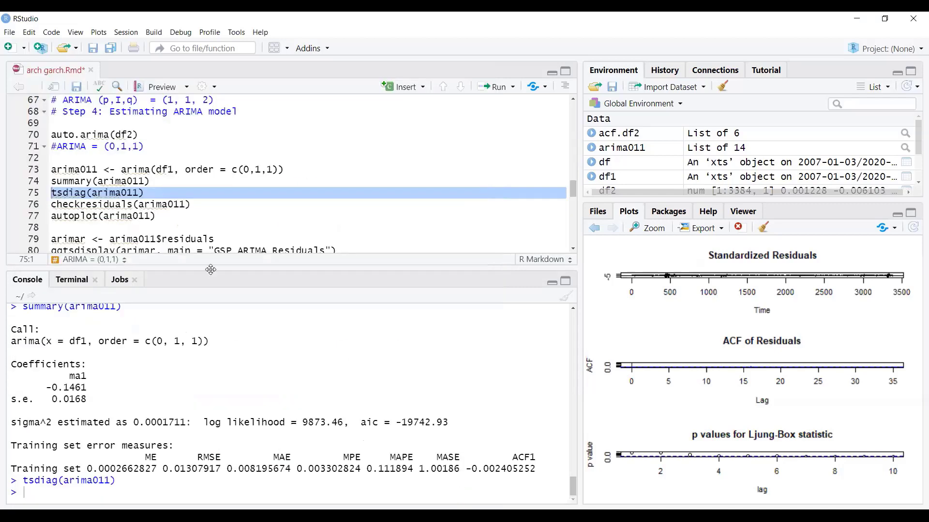
Run checkresiduals(arima011) and select the autoplot(arima011) line
click(31, 205)
key(ctrl+Return)
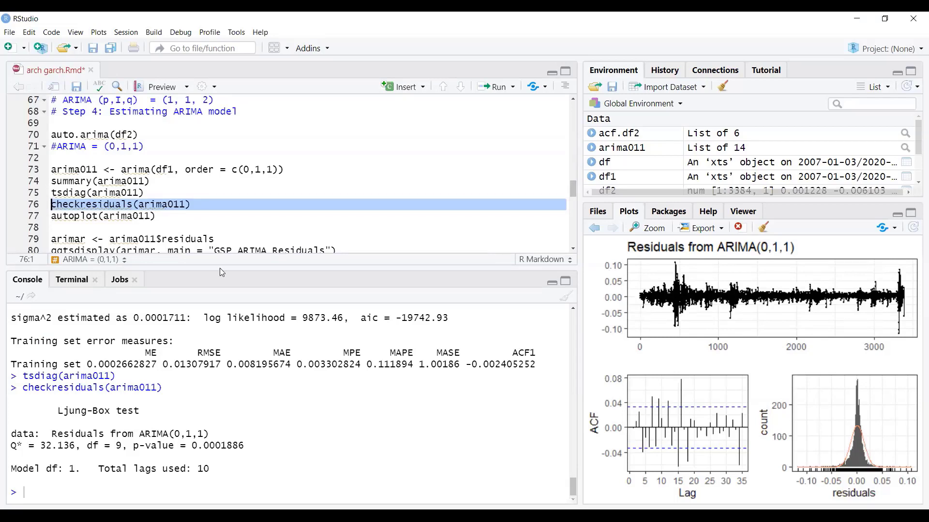
key(Down)
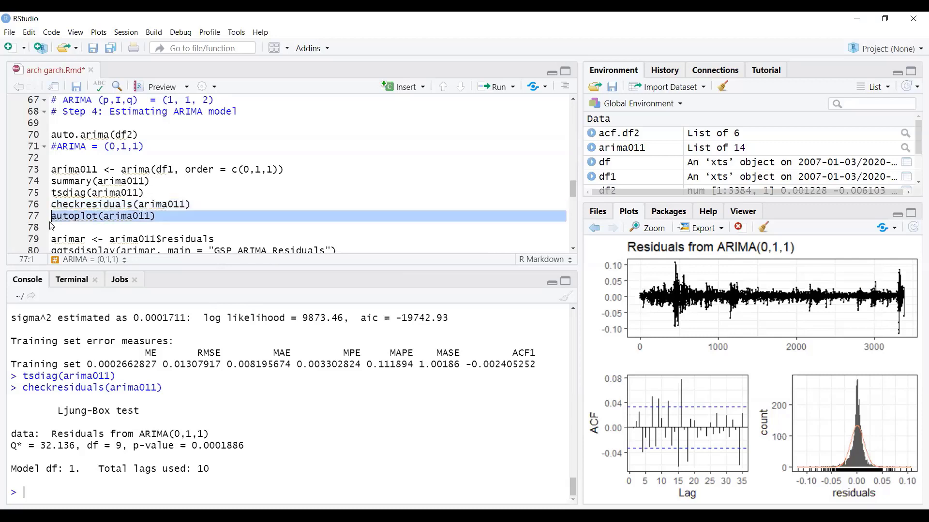
Run autoplot(arima011), and duplicate the arima011 model line below the autoplot(arima011) line
key(ctrl+Return)
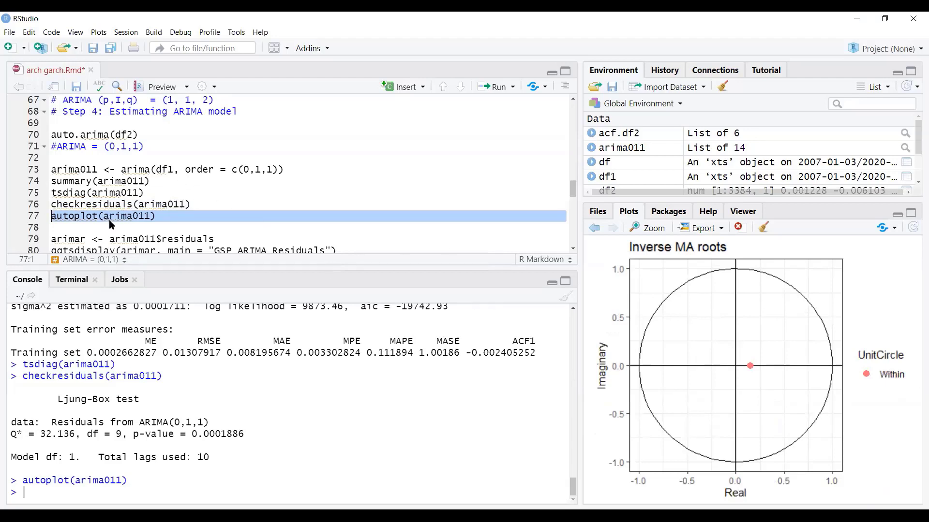
click(140, 225)
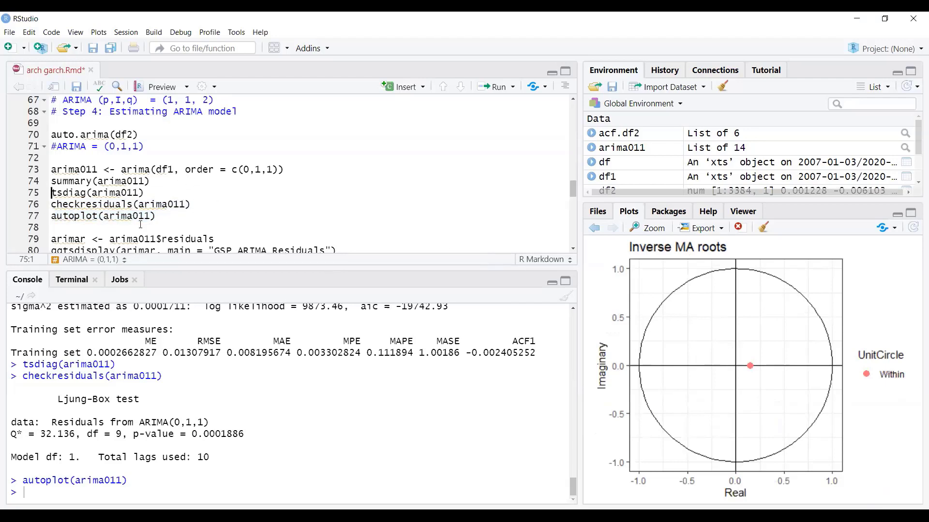
key(Up)
key(Up)
key(shift+Down)
key(ctrl+c)
scroll(140, 224, down, 1)
key(Down)
key(Down)
key(Down)
key(Down)
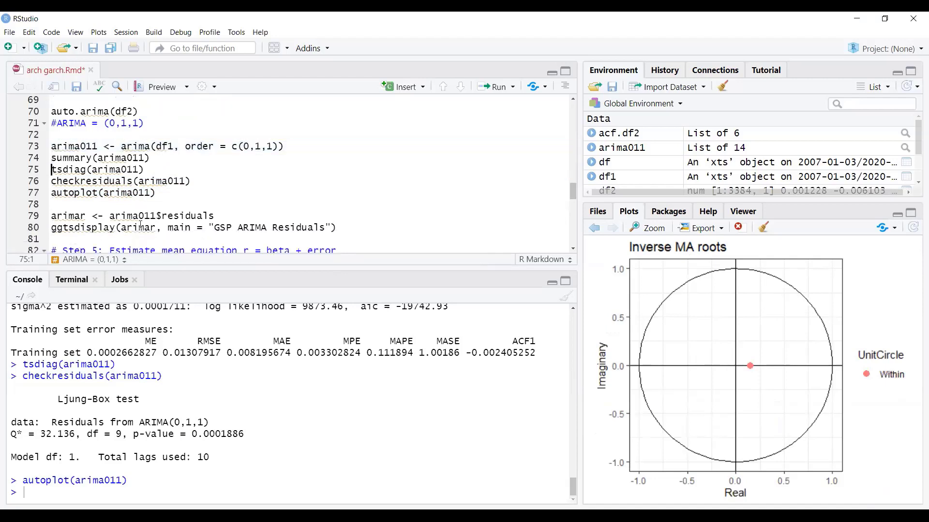
key(Return)
key(ctrl+v)
key(Up)
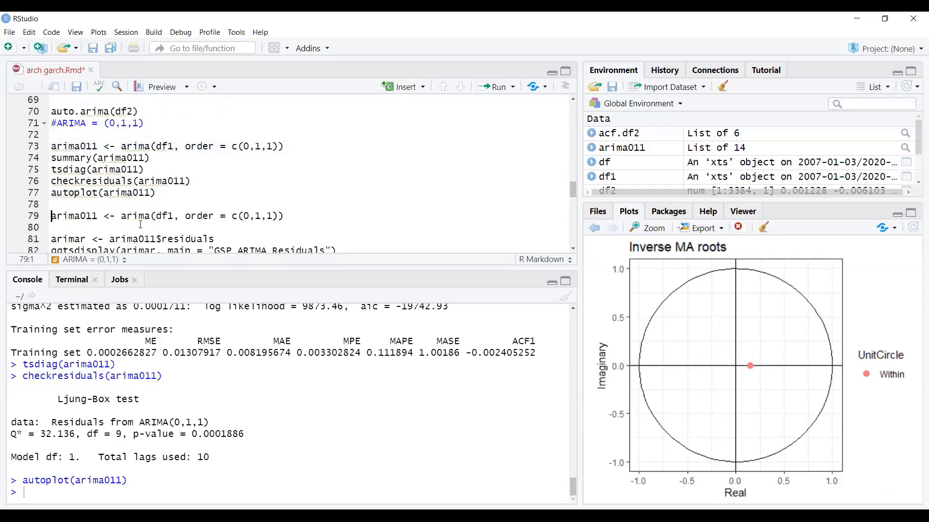
Change the duplicated line to arima212 with order c(2,1,2), and run it
key(Right)
key(BackSpace)
text(2)
key(Delete)
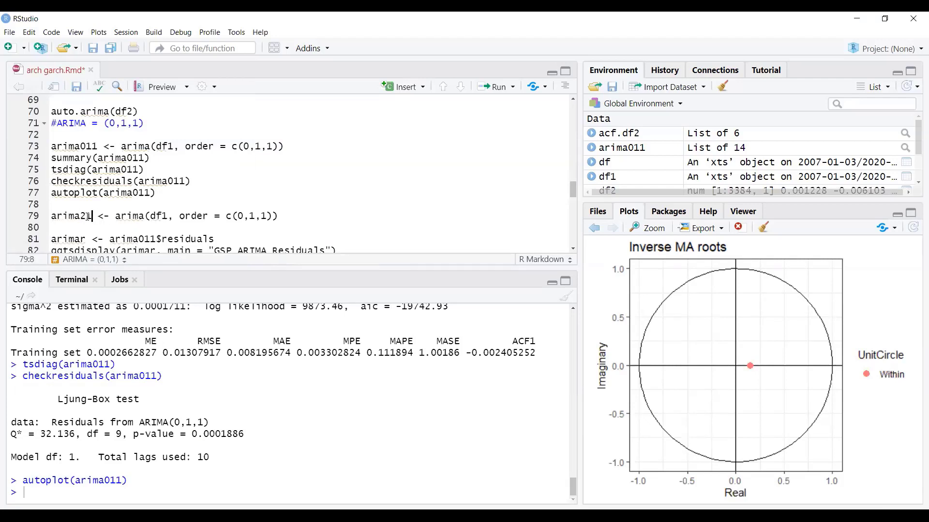
text(2)
key(Right)
key(Right)
key(Right)
key(Right)
key(Right)
key(Right)
key(Right)
key(Right)
key(Right)
key(Right)
key(Right)
key(Right)
key(Right)
key(Right)
key(Right)
key(Right)
key(Right)
key(Right)
key(Right)
key(Right)
key(Right)
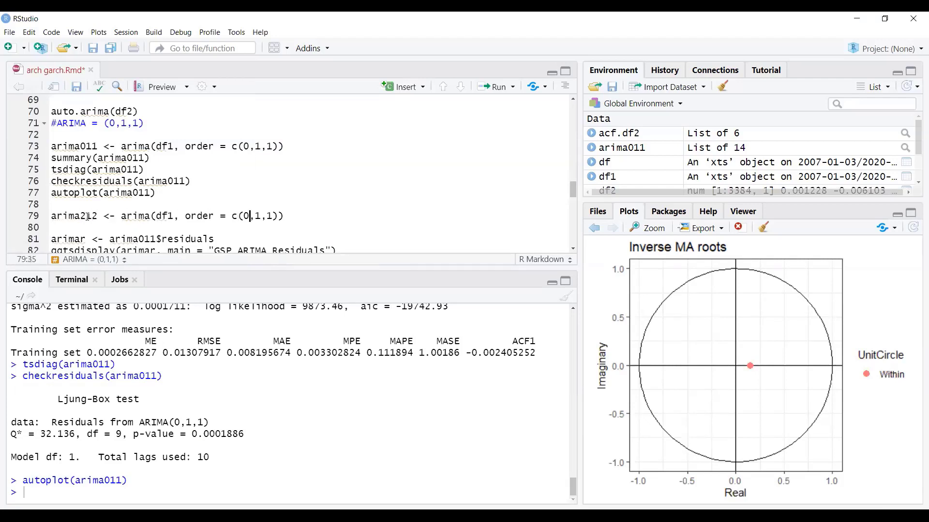
key(BackSpace)
text(2)
key(Right)
key(Right)
key(Right)
key(Right)
key(ctrl+Return)
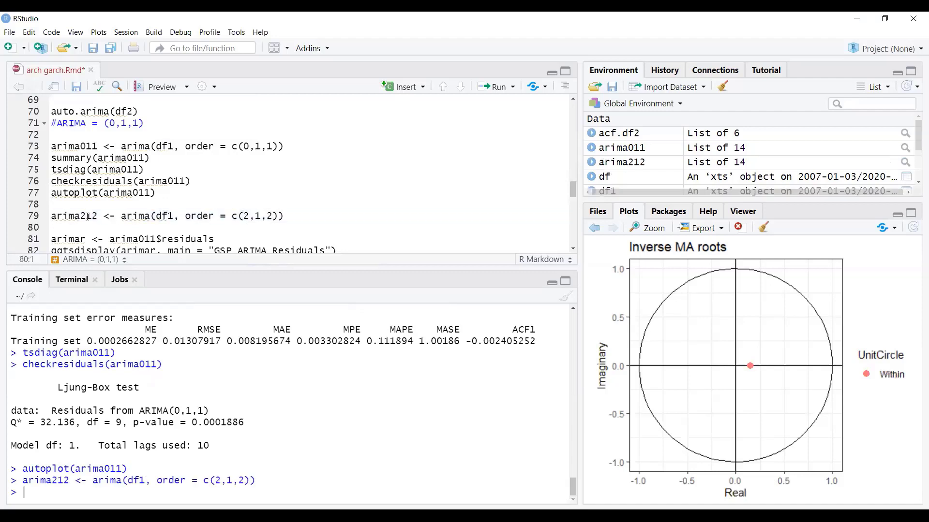
Add an autoplot(arima212) line below the arima212 model, and run it
text(autoplot)
key(BackSpace)
text((arima)
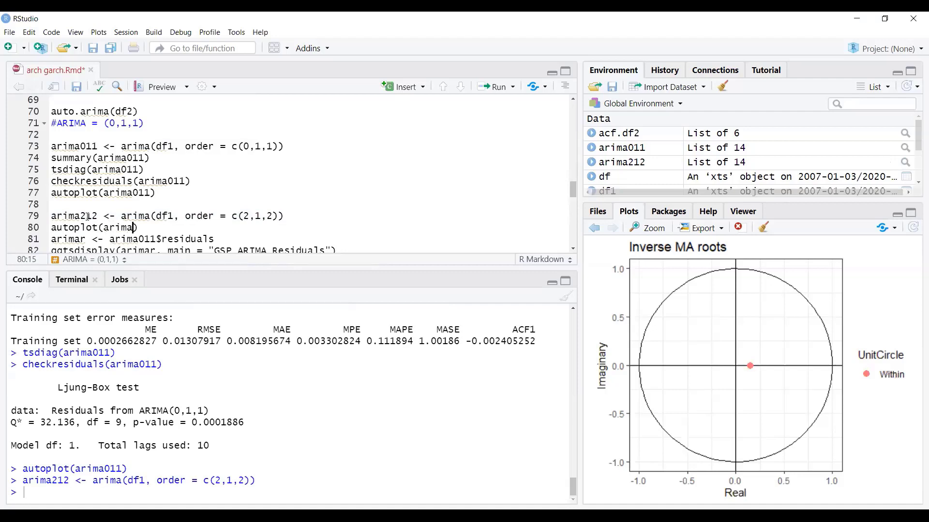
text(212)
key(Return)
click(35, 229)
key(ctrl+Return)
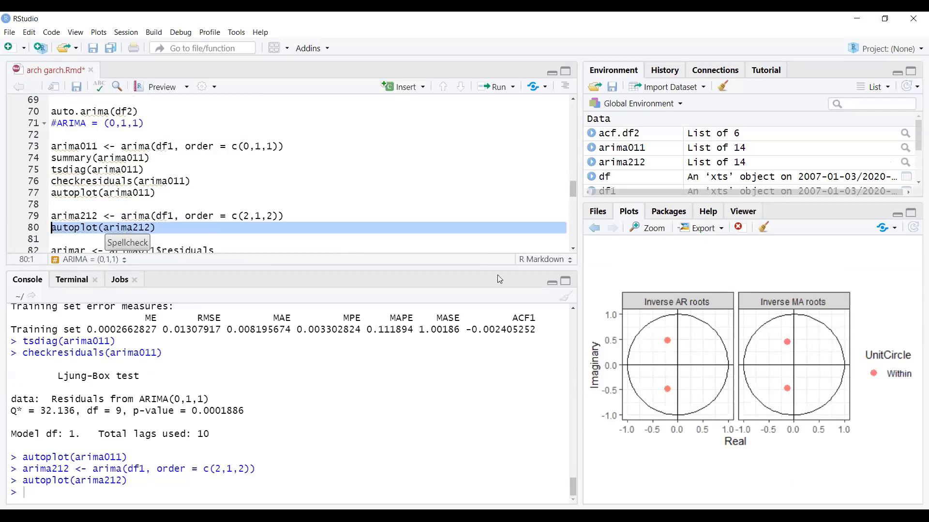
Run the arimar <- arima011$residuals line and the ggtsdisplay line titled "GSP ARIMA Residuals"
click(551, 282)
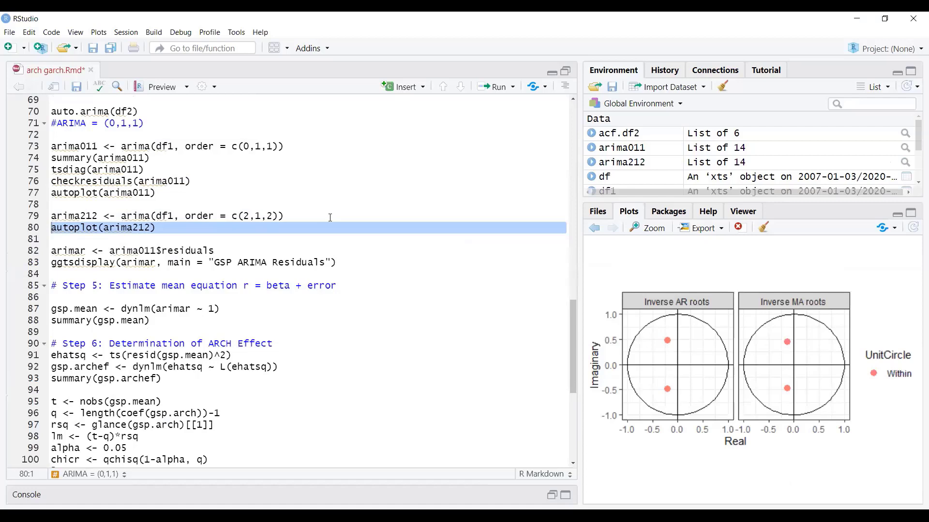
click(30, 252)
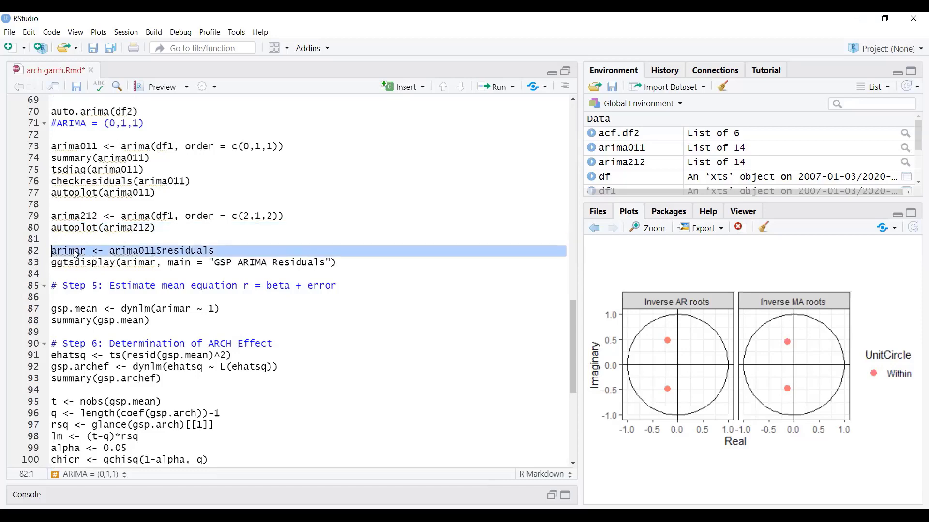
key(ctrl+Return)
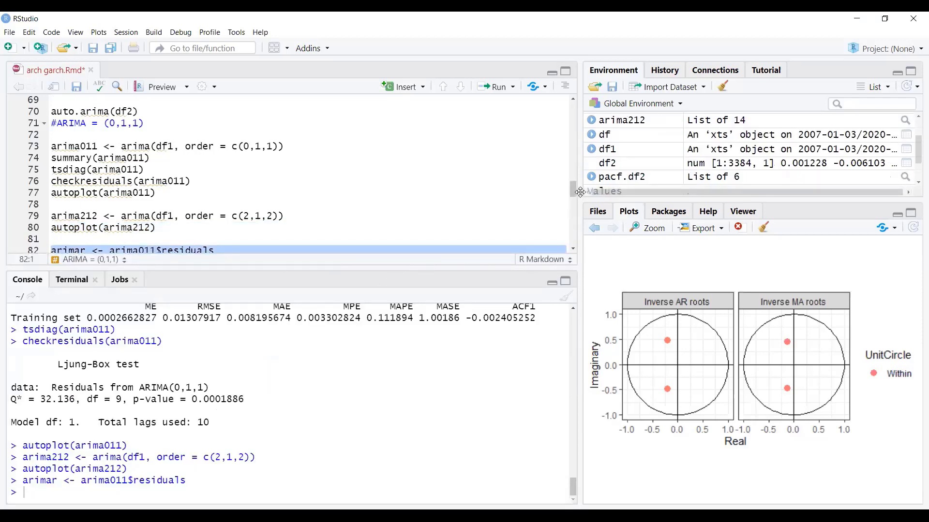
drag(571, 188, 572, 194)
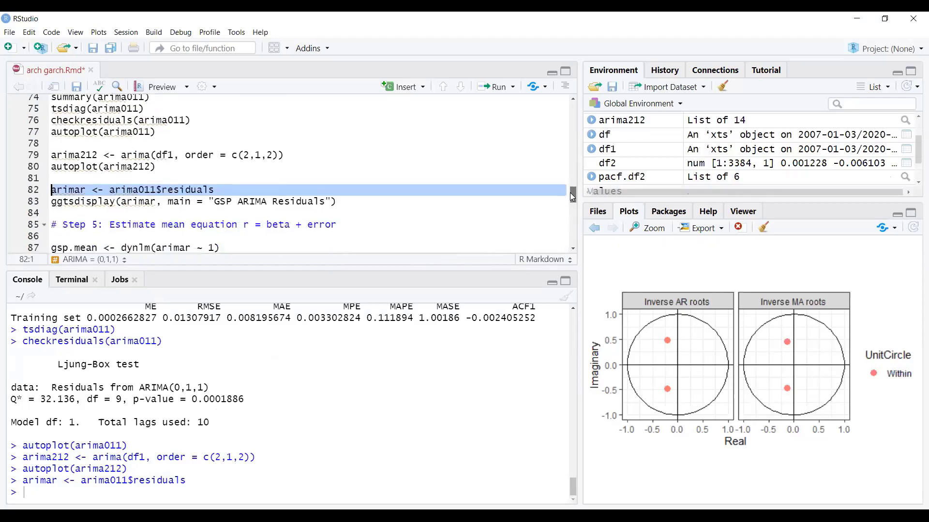
click(39, 204)
key(ctrl+Return)
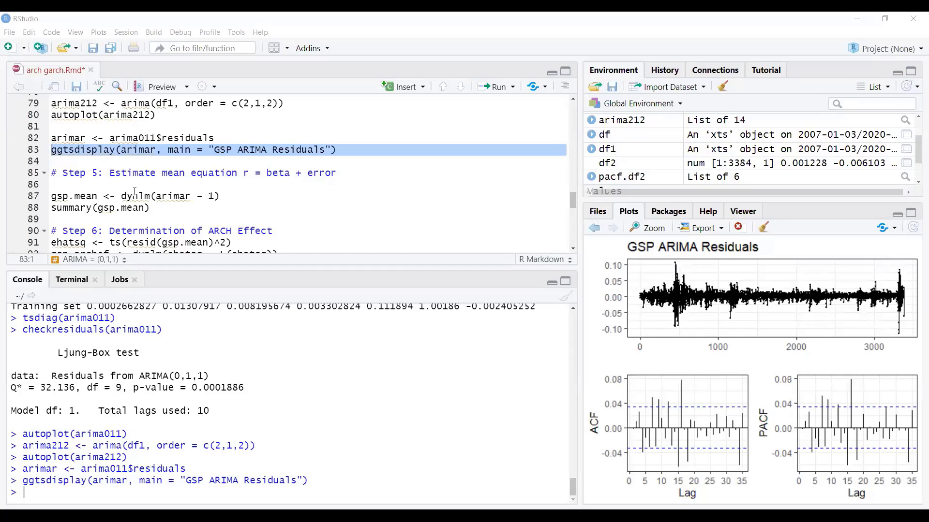
Run the Step 5 mean equation line gsp.mean <- dynlm(arimar ~ 1)
click(29, 201)
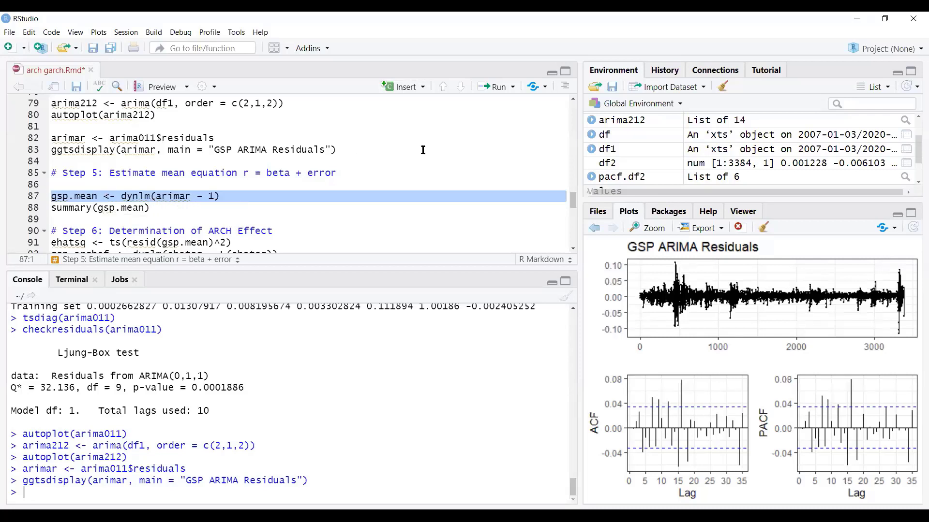
click(500, 87)
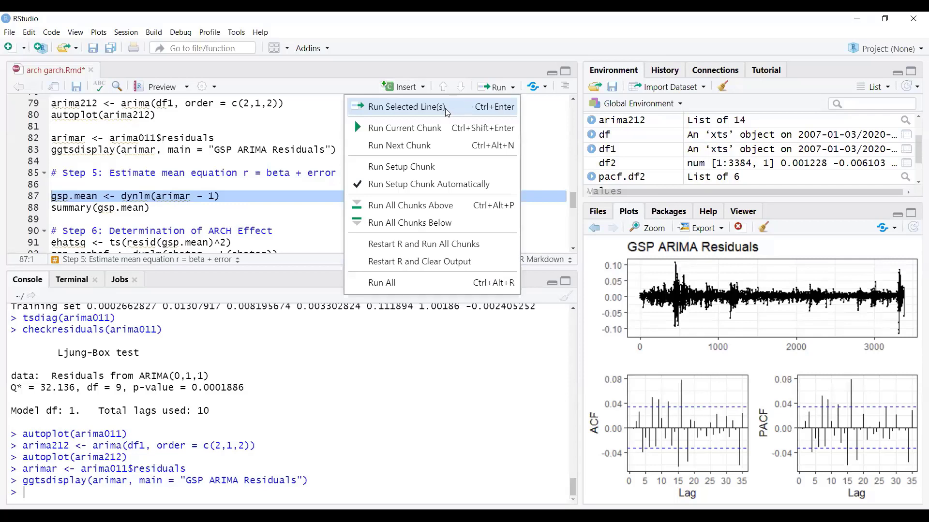
click(446, 107)
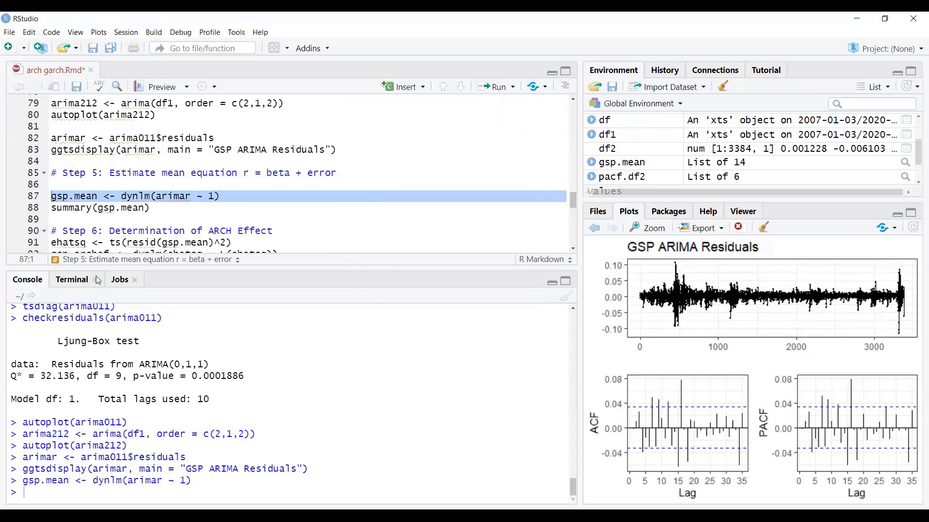
Run summary(gsp.mean) and highlight the intercept's coefficient values in the console output
click(36, 211)
click(498, 97)
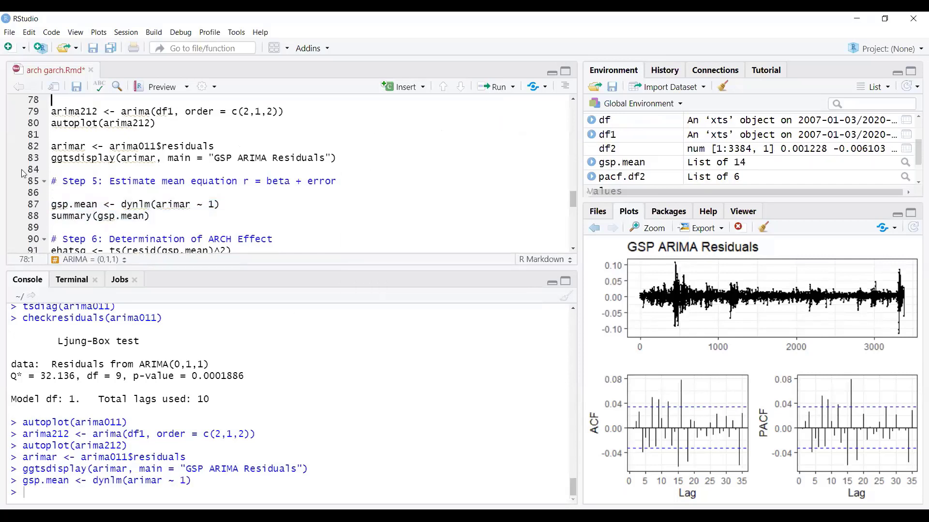
click(35, 207)
click(32, 216)
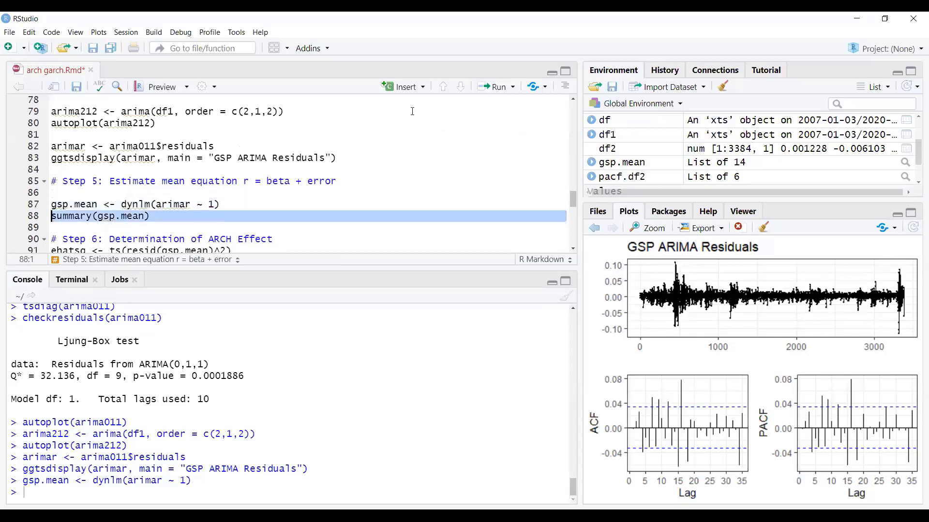
click(508, 94)
click(448, 104)
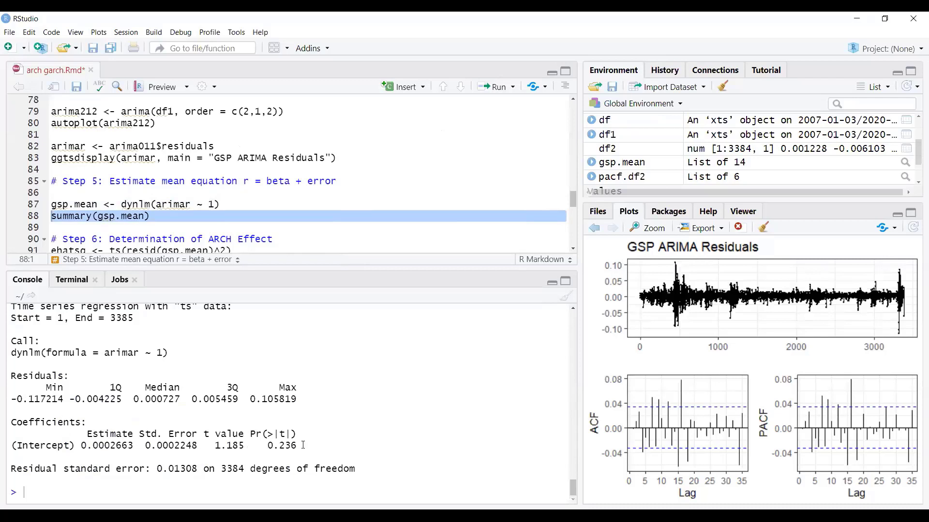
drag(303, 445, 82, 446)
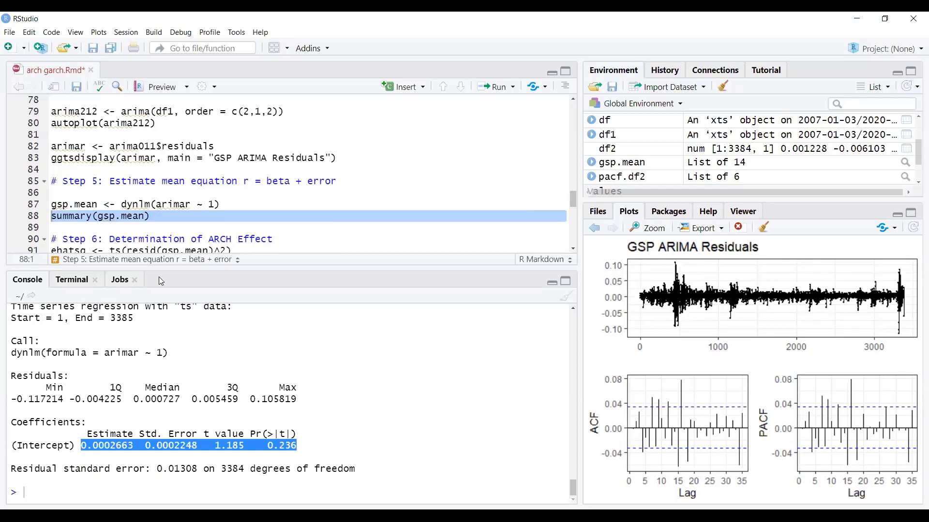
Run the Step 6 lines that compute the squared residuals ehatsq and regress them on their lag as gsp.archef
scroll(212, 222, down, 3)
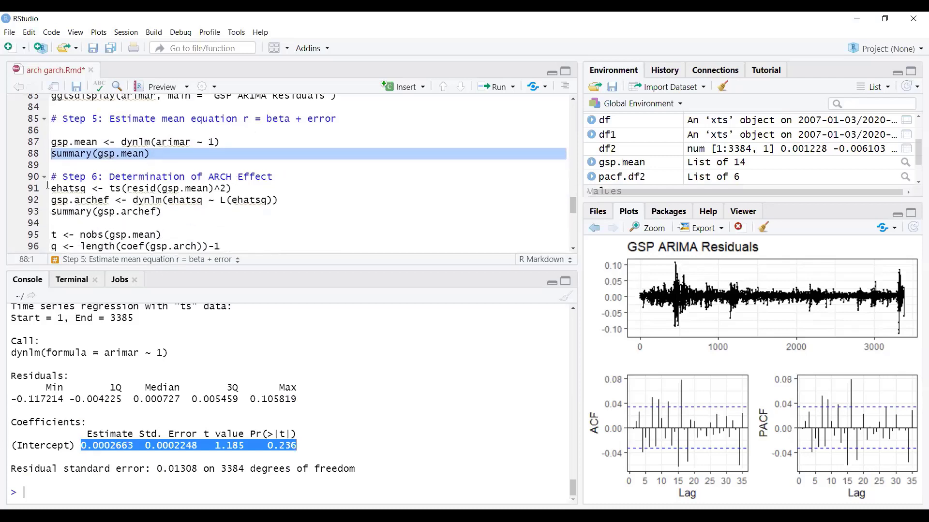
click(35, 191)
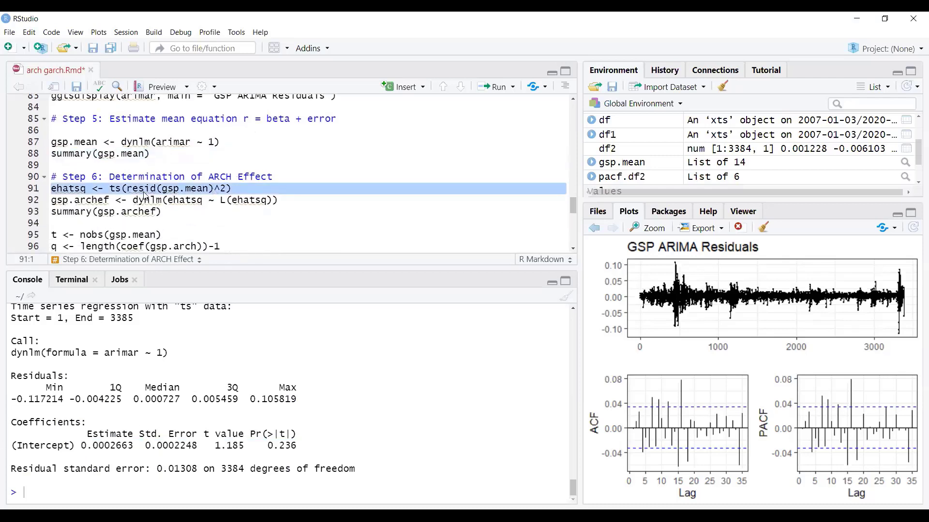
click(511, 87)
click(479, 107)
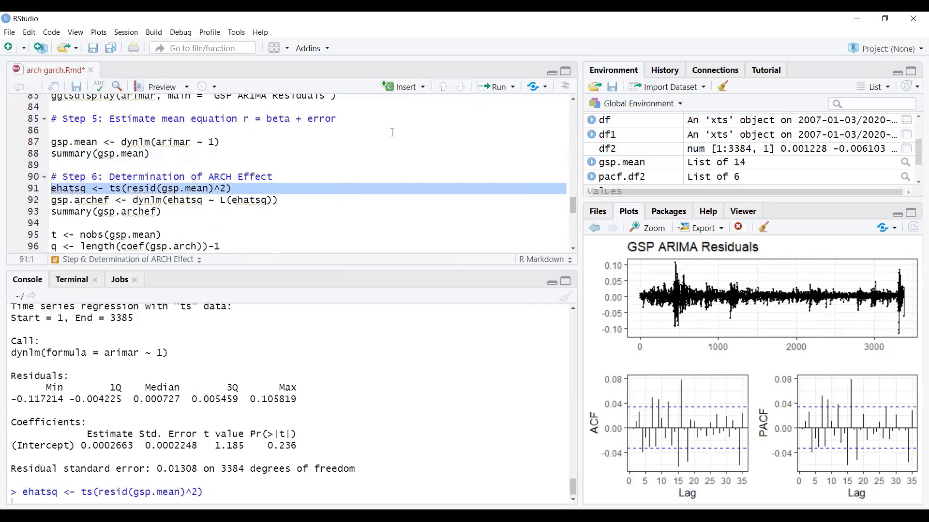
click(33, 202)
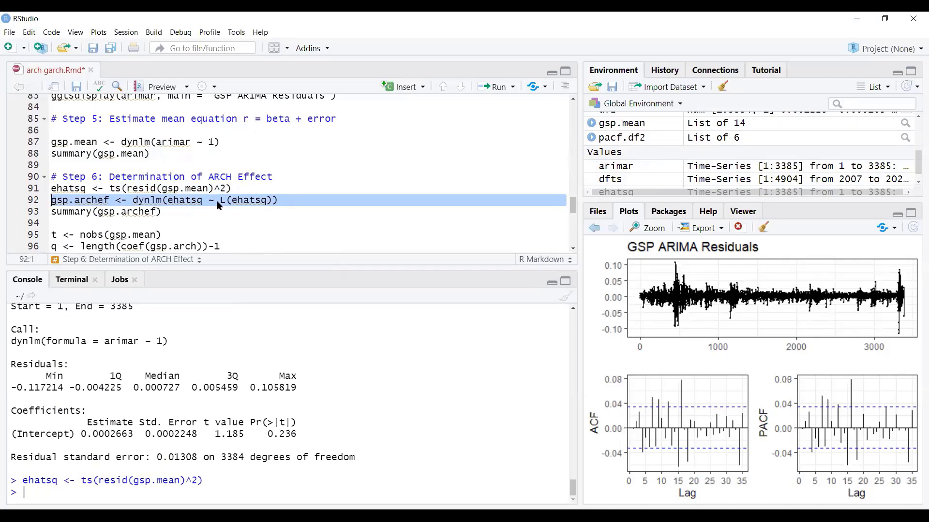
click(511, 87)
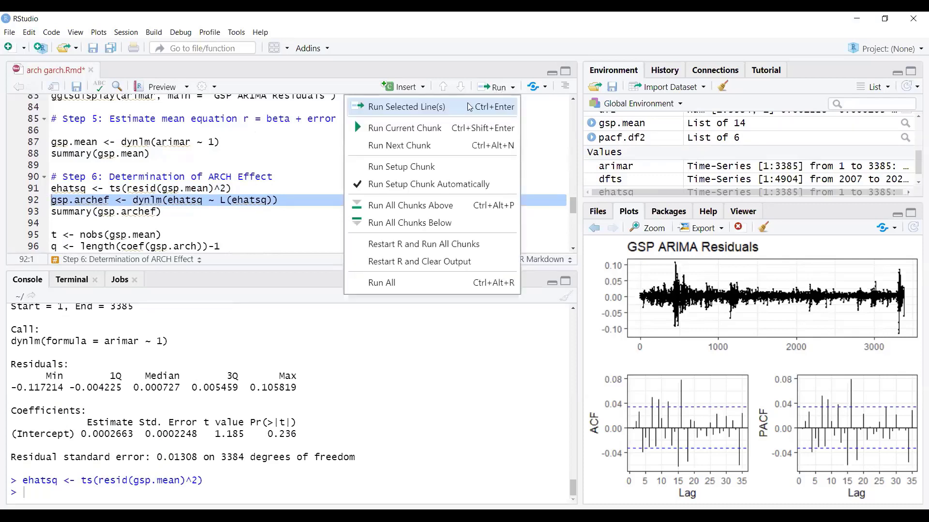
click(462, 107)
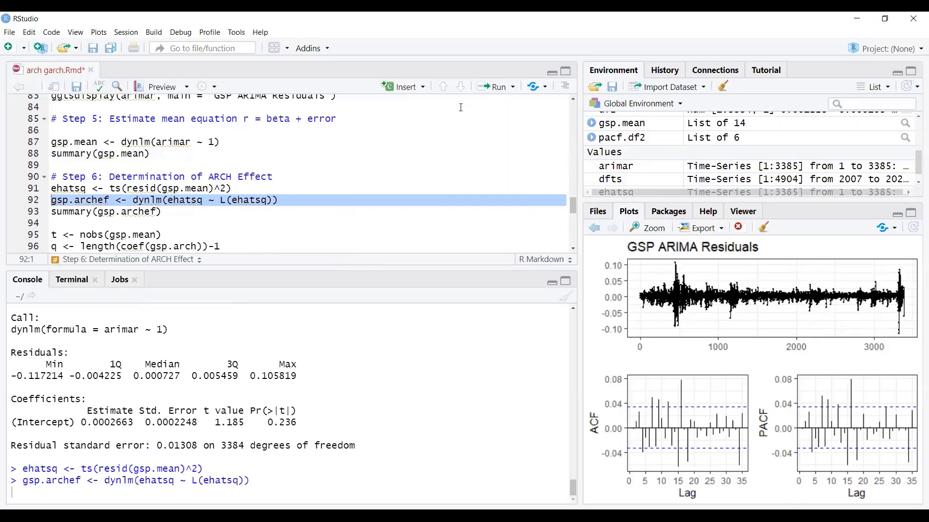
Run summary(gsp.archef) to output the ARCH effect regression results
click(35, 212)
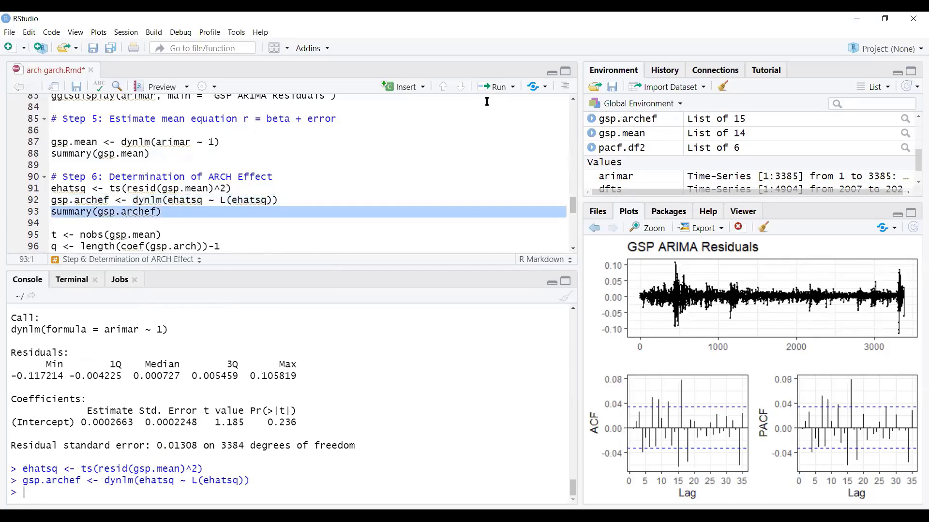
click(511, 87)
click(466, 107)
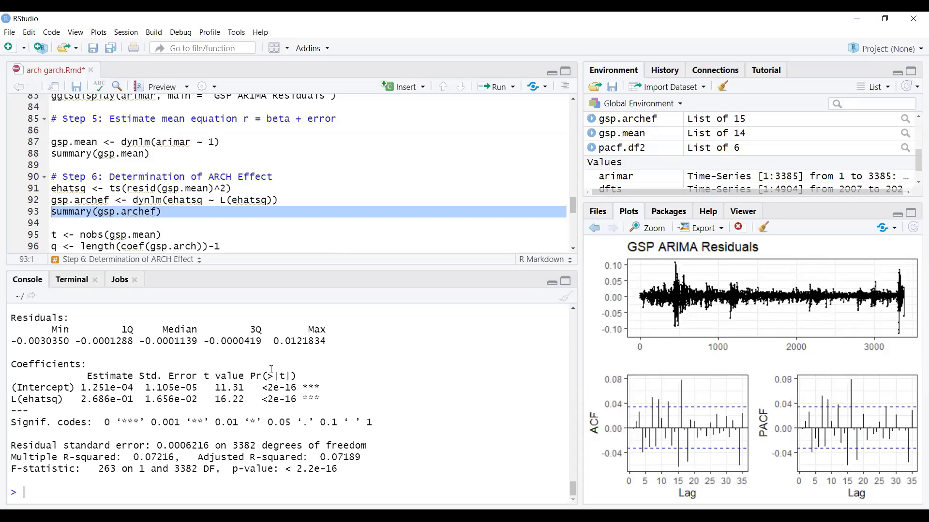
Try to run the LM test block from t <- nobs(gsp.mean) through chicr, and review its console output
scroll(209, 214, down, 1)
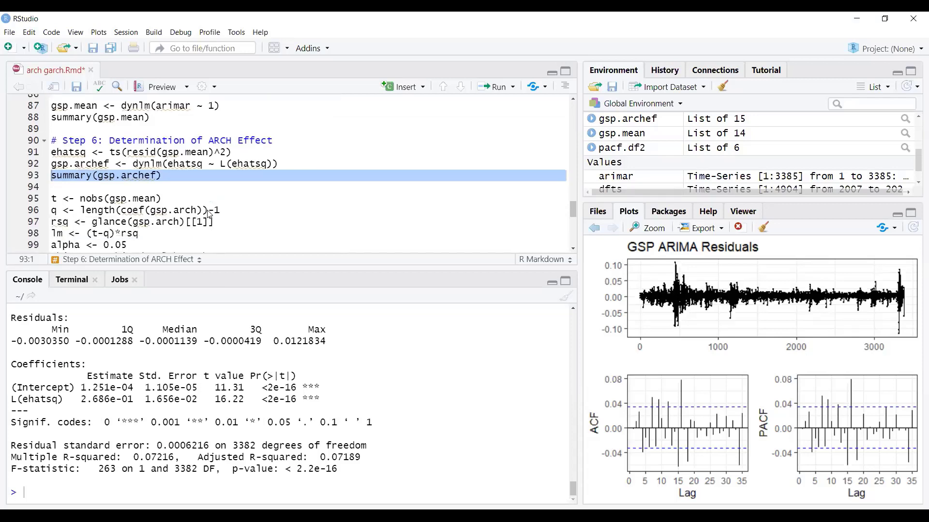
scroll(209, 215, down, 2)
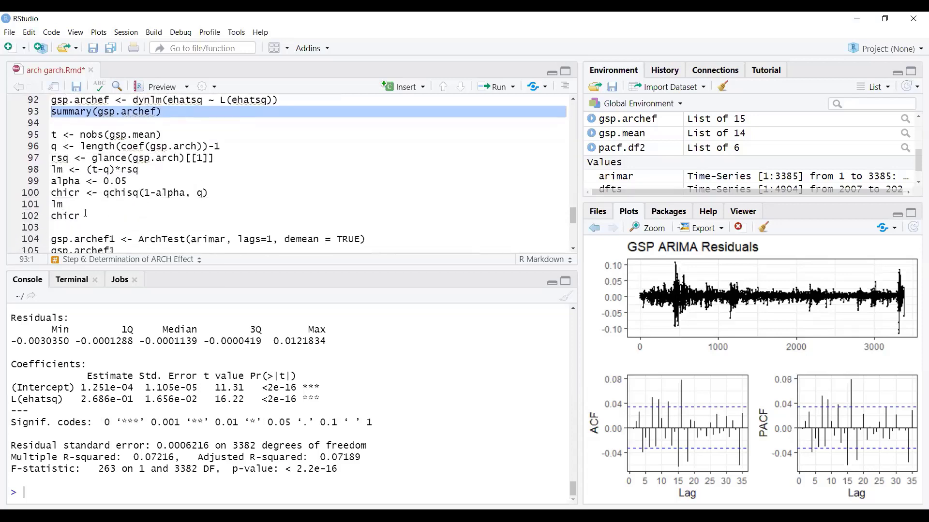
drag(85, 214, 51, 123)
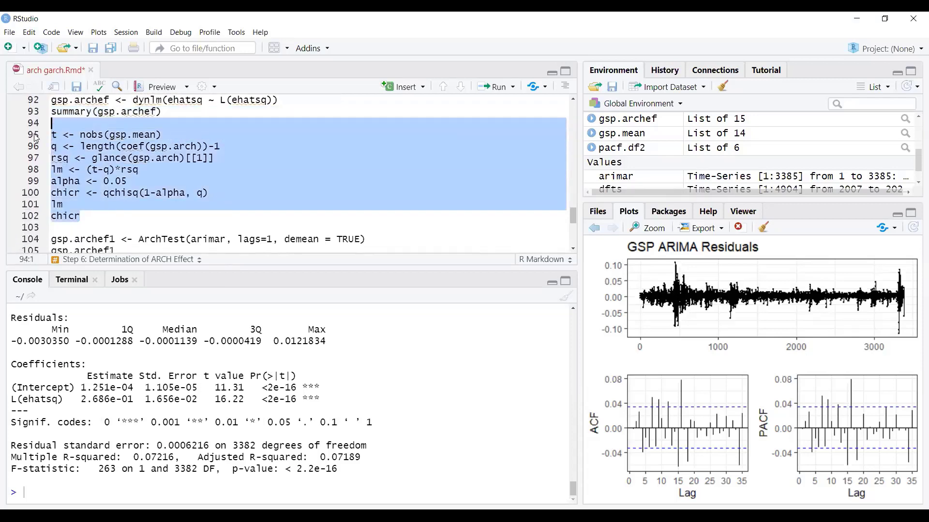
click(492, 88)
click(437, 105)
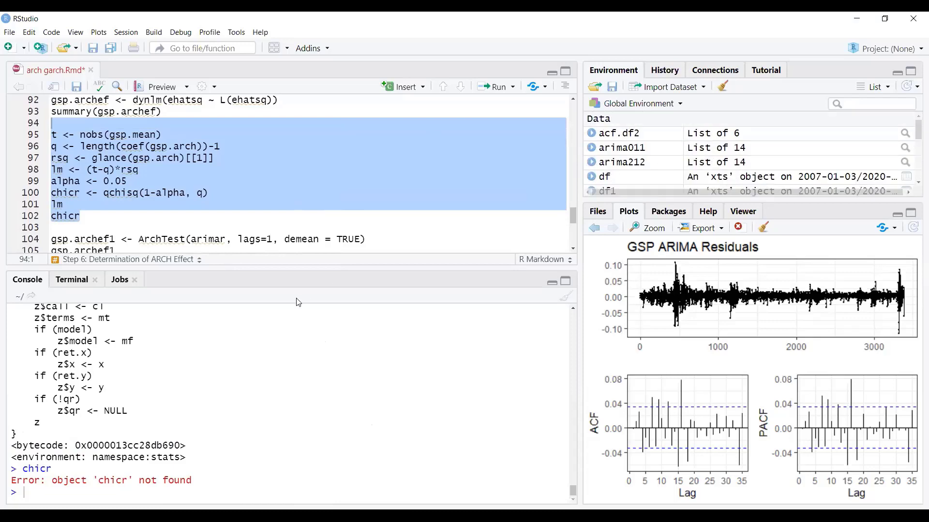
scroll(225, 378, up, 6)
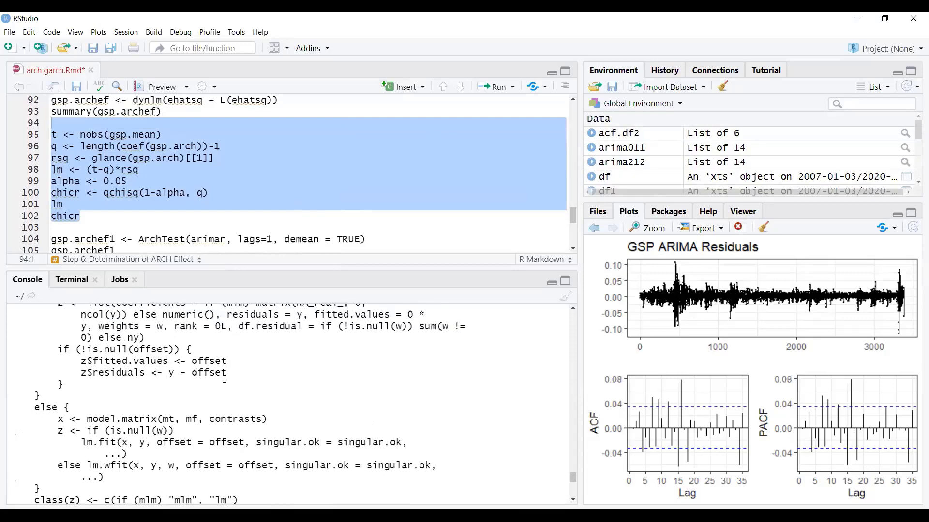
scroll(225, 379, up, 15)
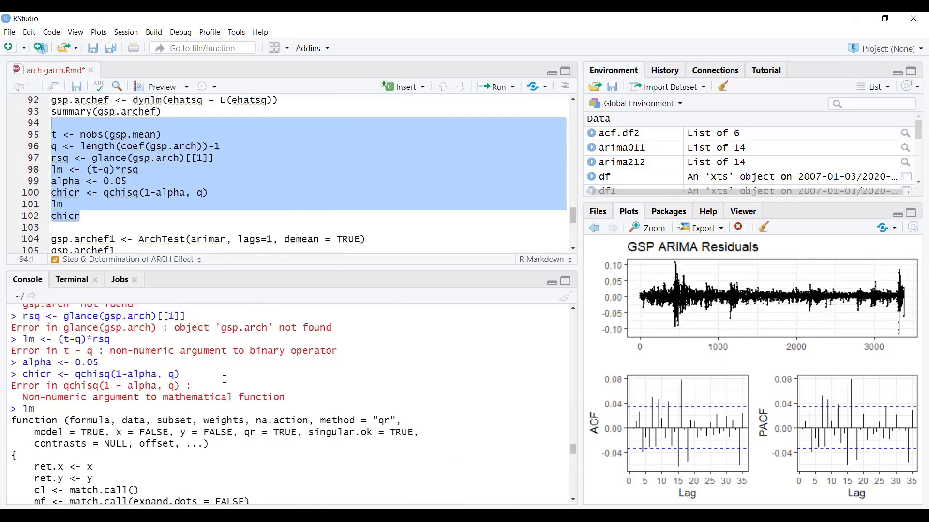
Correct the q line so that coef() refers to gsp.archef
scroll(225, 379, up, 1)
scroll(225, 379, up, 3)
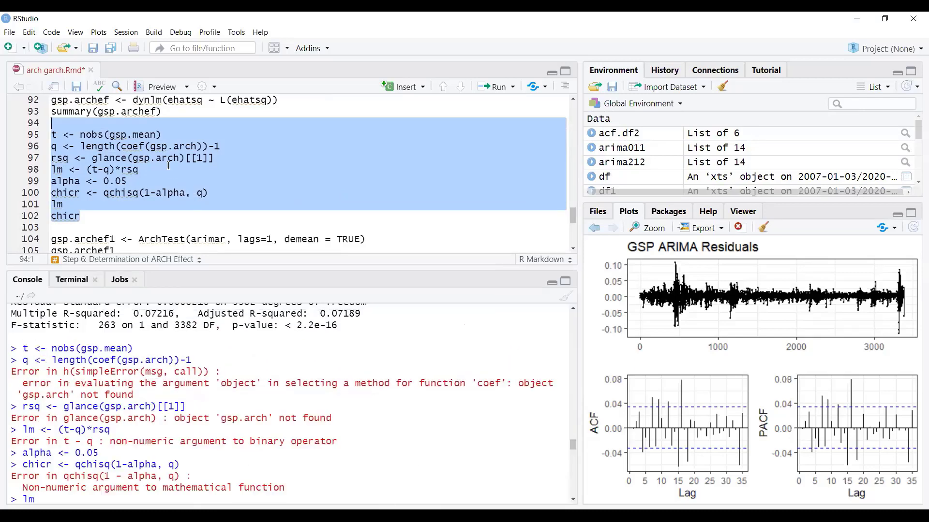
click(145, 169)
scroll(154, 149, up, 1)
scroll(154, 149, up, 1)
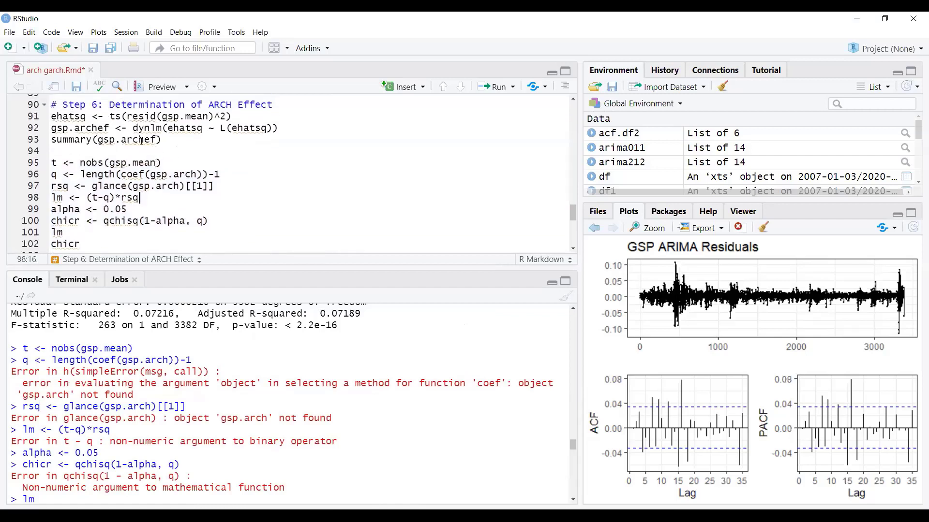
click(198, 174)
text(ef)
Correct the rsq line so that glance() refers to gsp.archef
key(Up)
key(Home)
key(Down)
key(Down)
key(Right)
key(Right)
key(Right)
key(Right)
key(Right)
key(Right)
key(Right)
key(Right)
key(Right)
key(Right)
key(Right)
key(Right)
key(Right)
key(Right)
key(Right)
key(Right)
key(Right)
key(Right)
key(Right)
key(Right)
key(Left)
key(Left)
key(Left)
key(Left)
text(ef)
Run the LM test block from t <- nobs(gsp.mean) through chicr and highlight the critical chi-square value in the console output
key(Home)
key(Up)
key(Up)
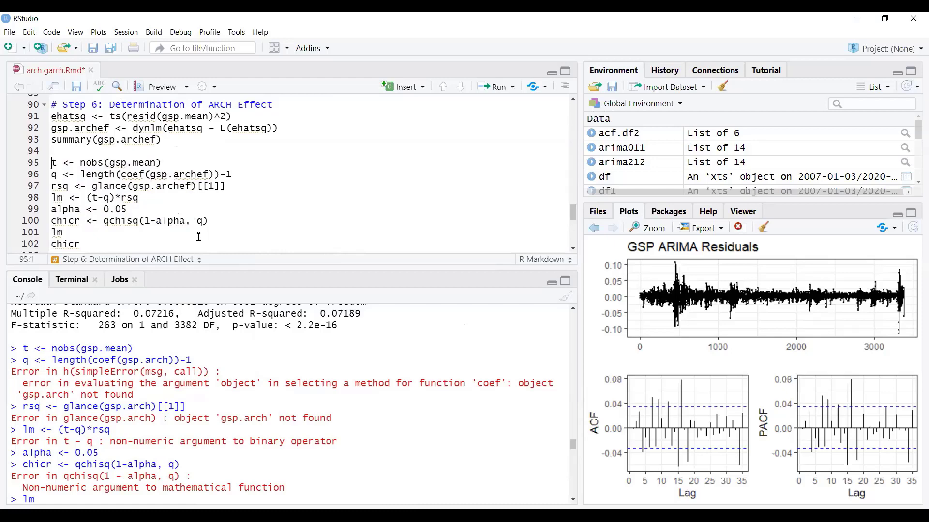
key(shift+Down)
key(shift+Down)
key(shift+Down)
key(shift+Down)
key(shift+Down)
key(shift+Down)
key(shift+Down)
key(shift+Down)
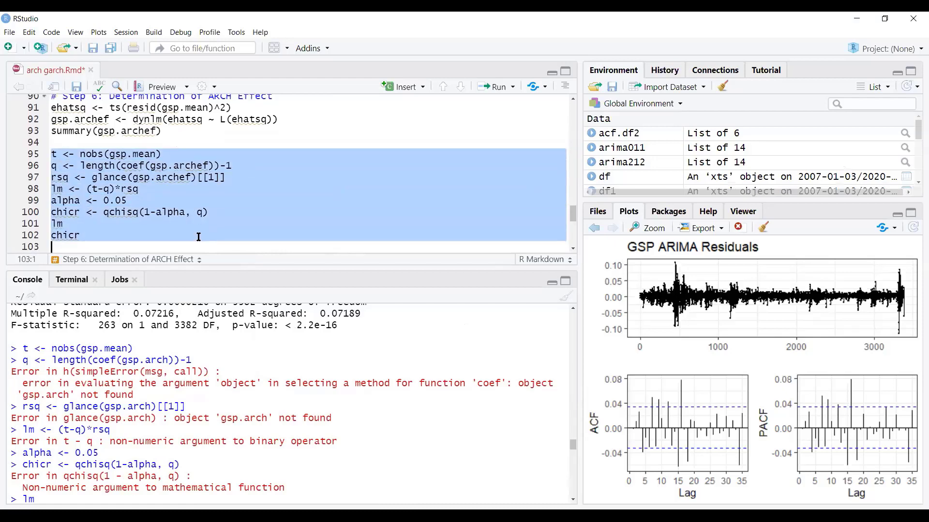
key(ctrl+Return)
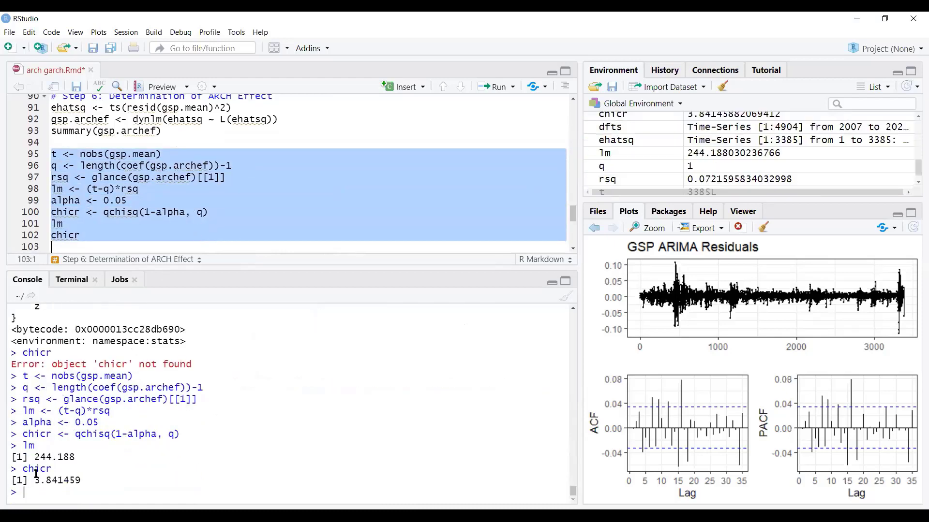
drag(34, 481, 102, 481)
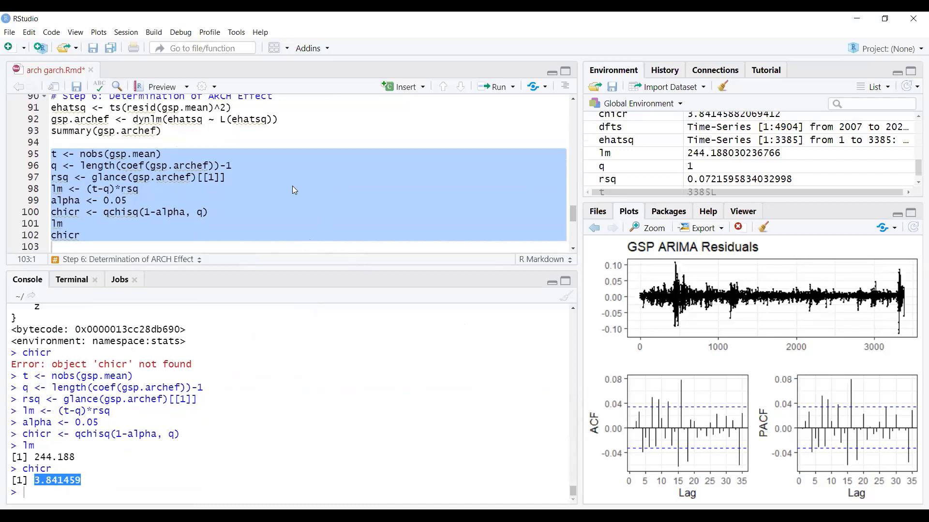
Run the two gsp.archef1 ArchTest lines with lags=1 and highlight the null hypothesis "no ARCH effects" in the output
scroll(293, 186, down, 2)
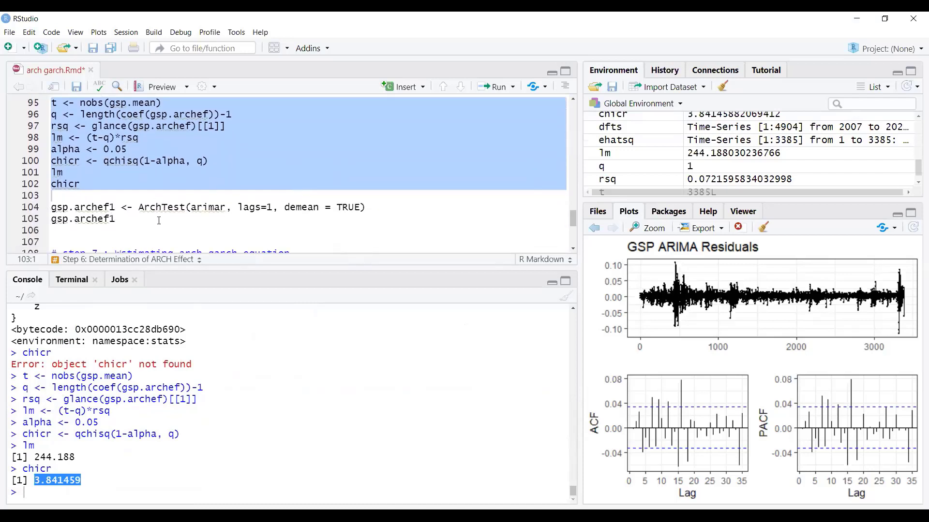
drag(104, 222, 37, 209)
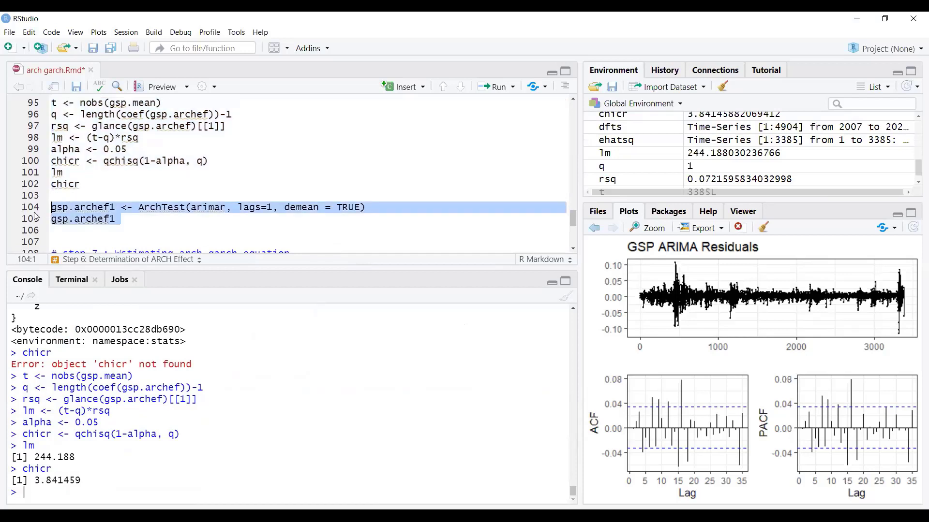
key(ctrl+Return)
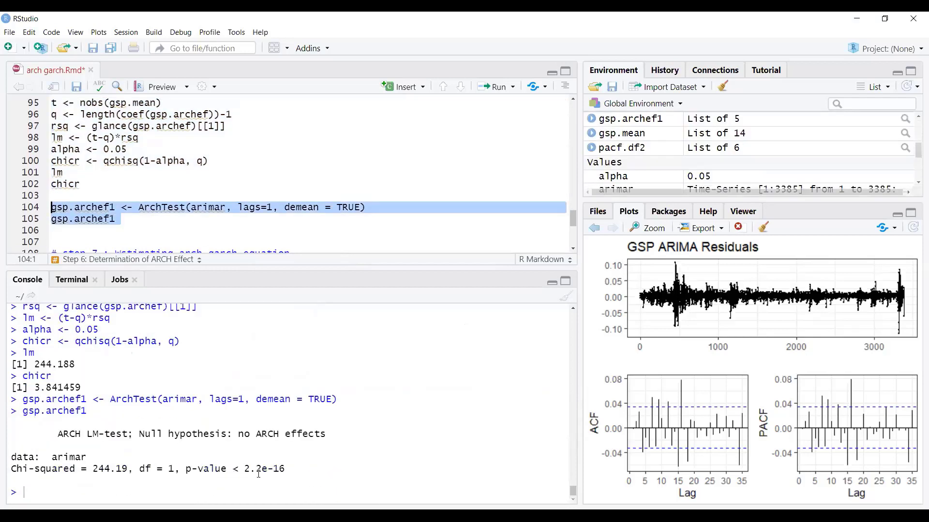
drag(326, 436, 235, 436)
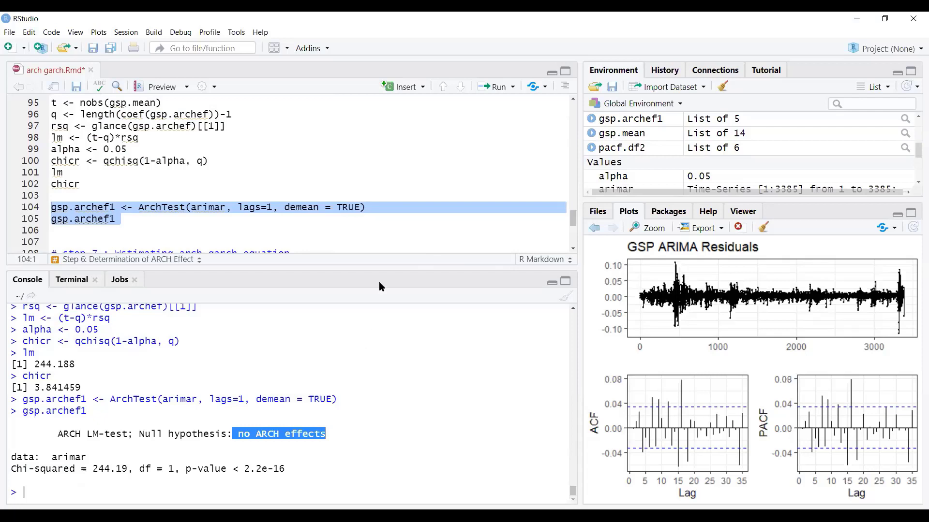
Correct the first word of the step 7 heading's title to "Estimating"
scroll(371, 241, down, 4)
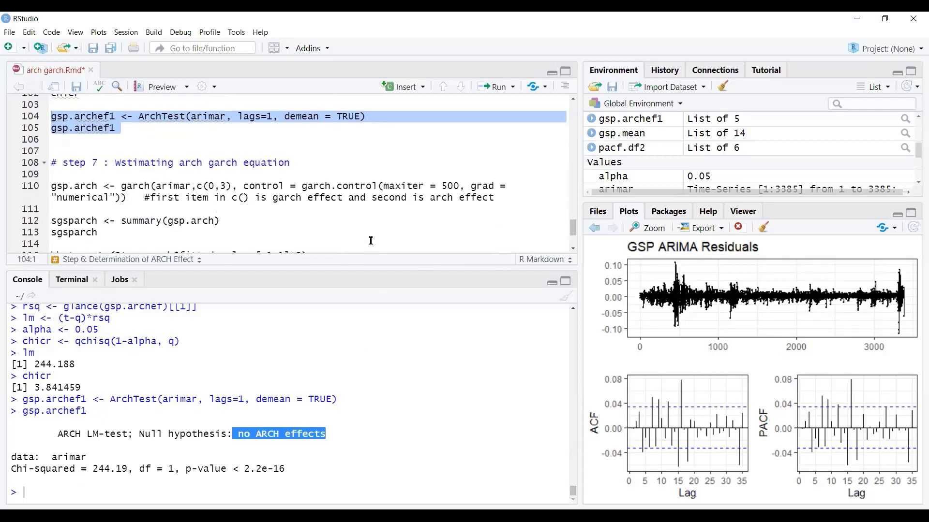
click(122, 166)
key(BackSpace)
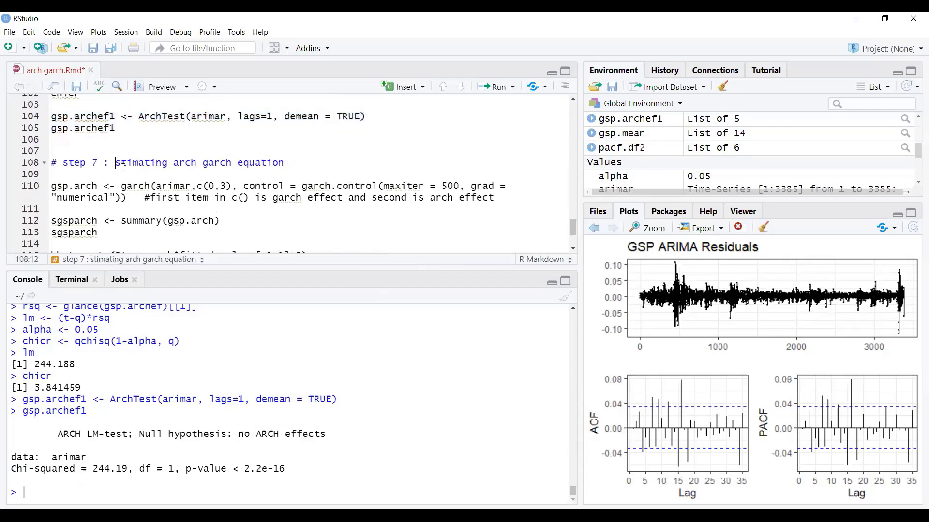
text(E)
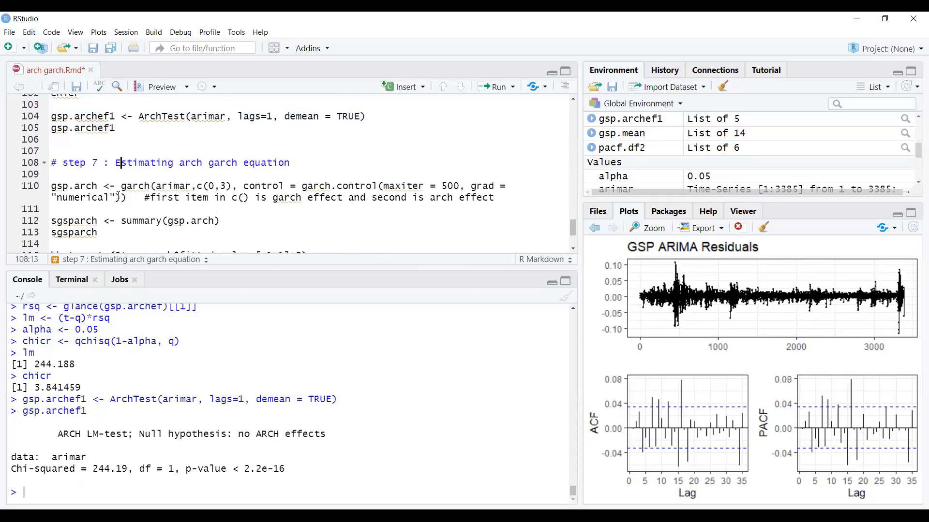
Examine the gsp.arch garch() line and highlight the ARCH order 3 in c(0,3)
click(32, 189)
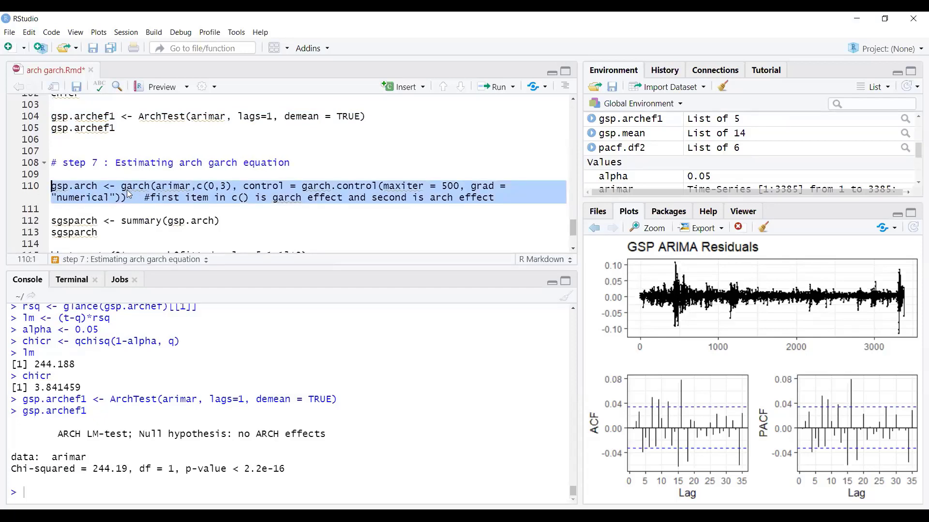
click(225, 186)
drag(220, 186, 228, 185)
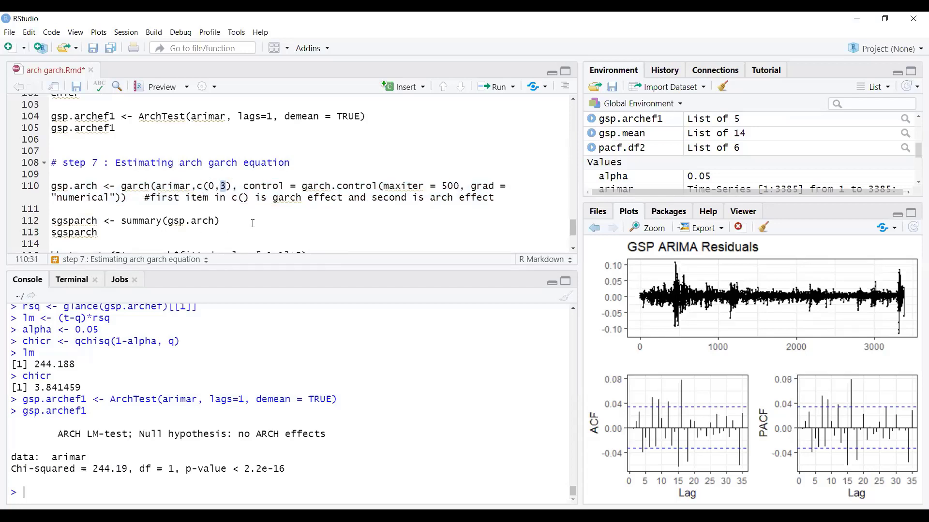
Add an on-screen text annotation: "ARCH is same as AR component except we use lag or variance rather than lag of dependent variable."
click(460, 45)
text(ARCH is)
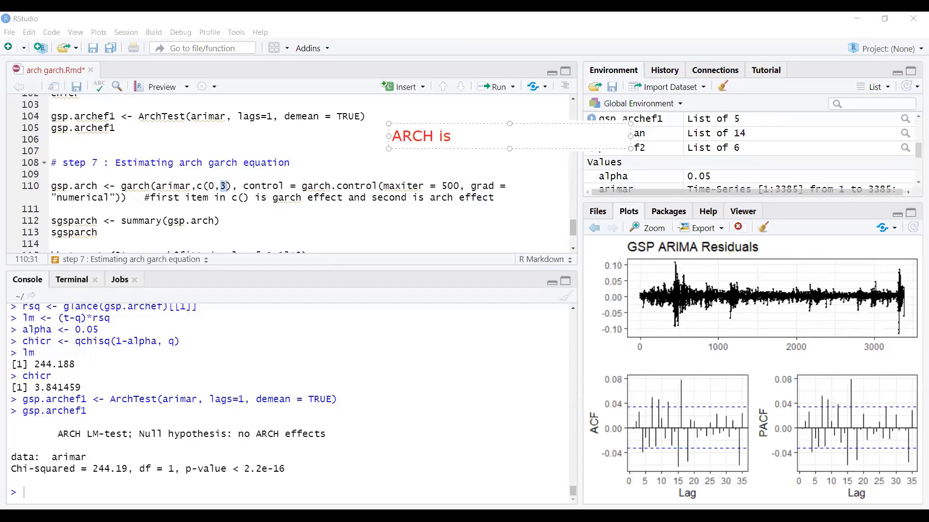
text(same as AR e)
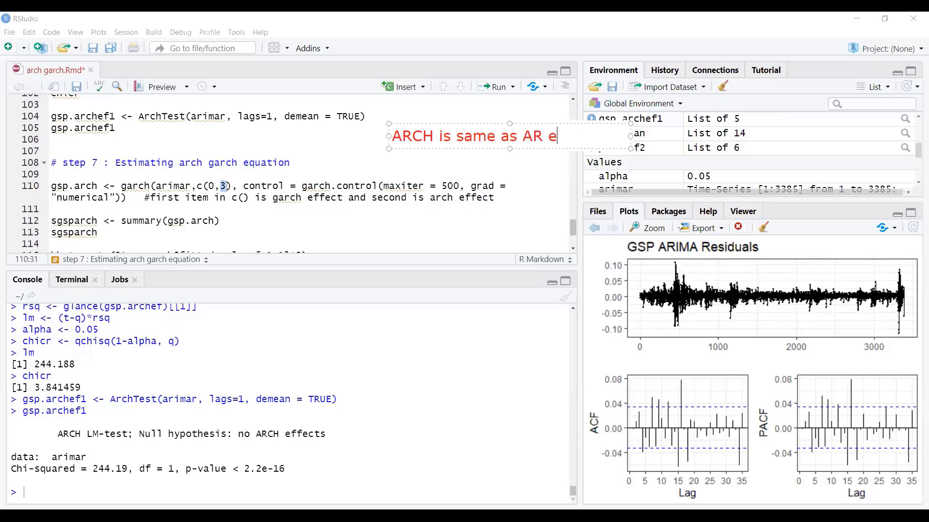
key(BackSpace)
text(compo)
text(nent but)
key(BackSpace)
key(BackSpace)
key(BackSpace)
text(ex)
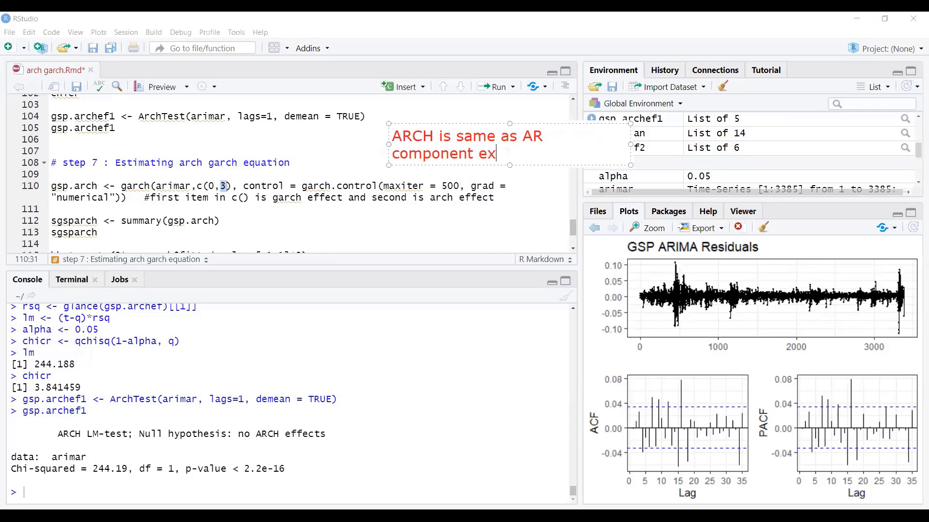
text(cept)
text( hte)
key(BackSpace)
key(BackSpace)
key(BackSpace)
text(we use )
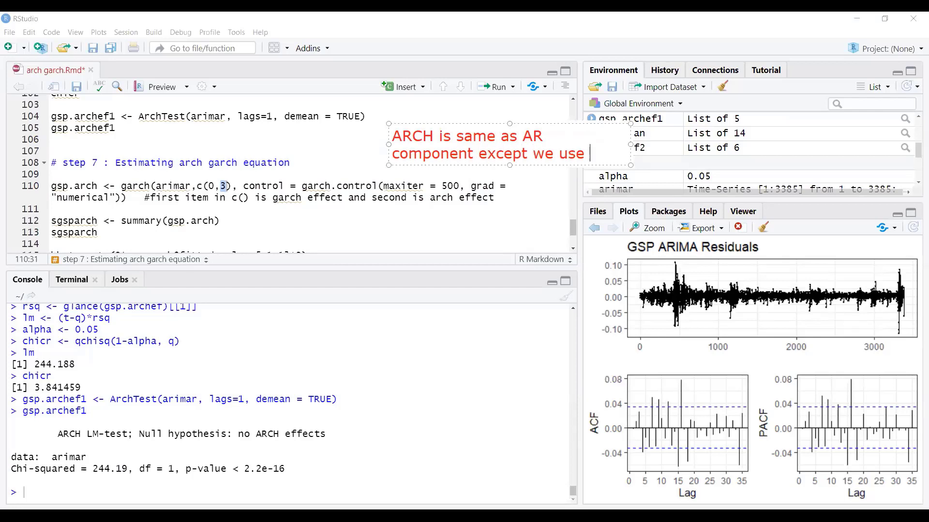
text(lag )
text(or e)
key(BackSpace)
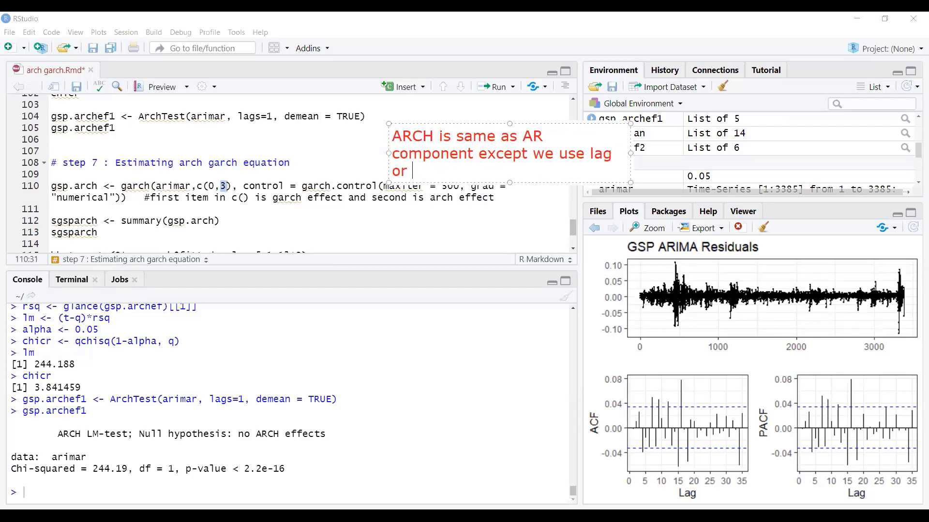
text(variance)
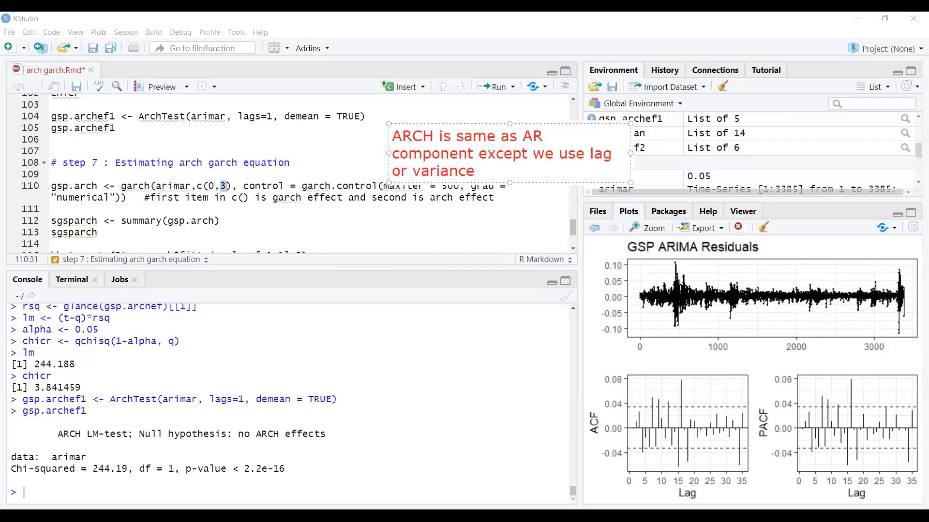
text( rather than alg or)
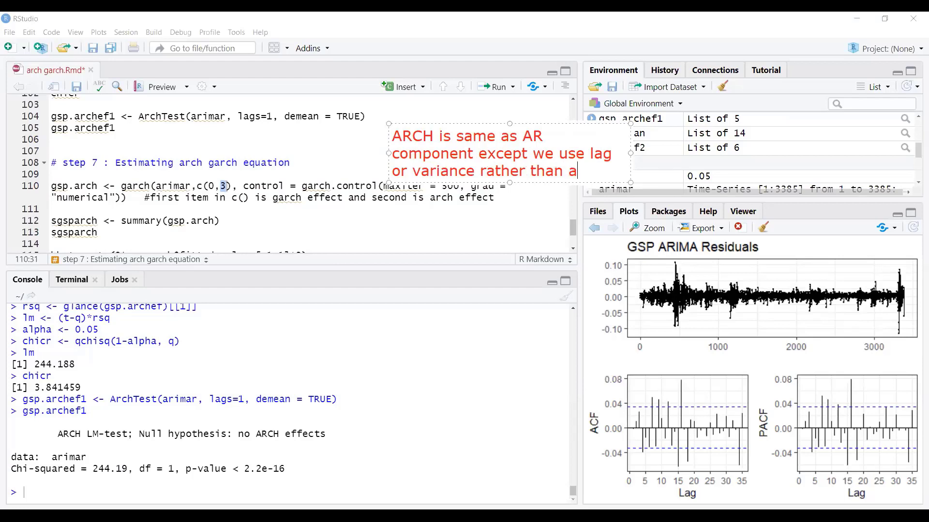
key(BackSpace)
key(BackSpace)
key(BackSpace)
key(BackSpace)
key(BackSpace)
key(BackSpace)
text(lag of dependent variab)
key(BackSpace)
key(BackSpace)
text(iable)
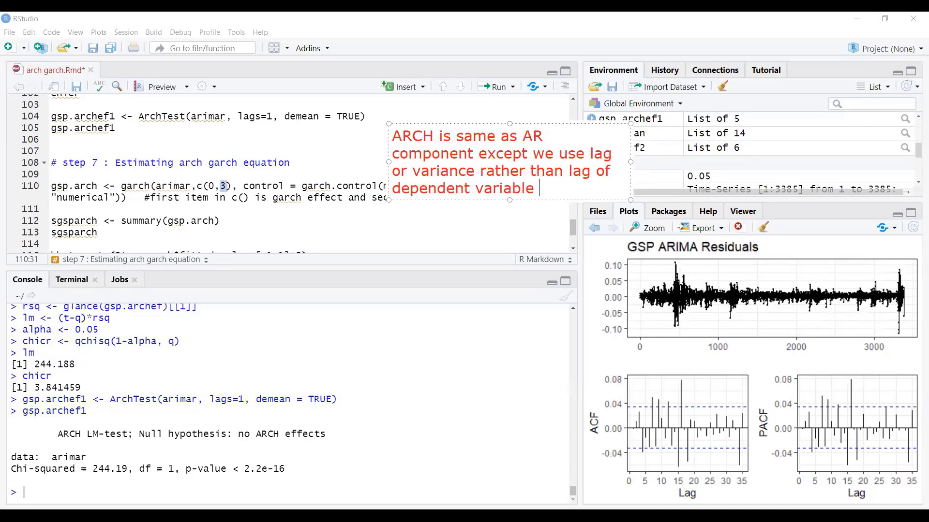
key(BackSpace)
text(.)
Add a second annotation paragraph: "GARCH is same as MA component except we use past error of variance equation rather than past error of mean equation"
key(Return)
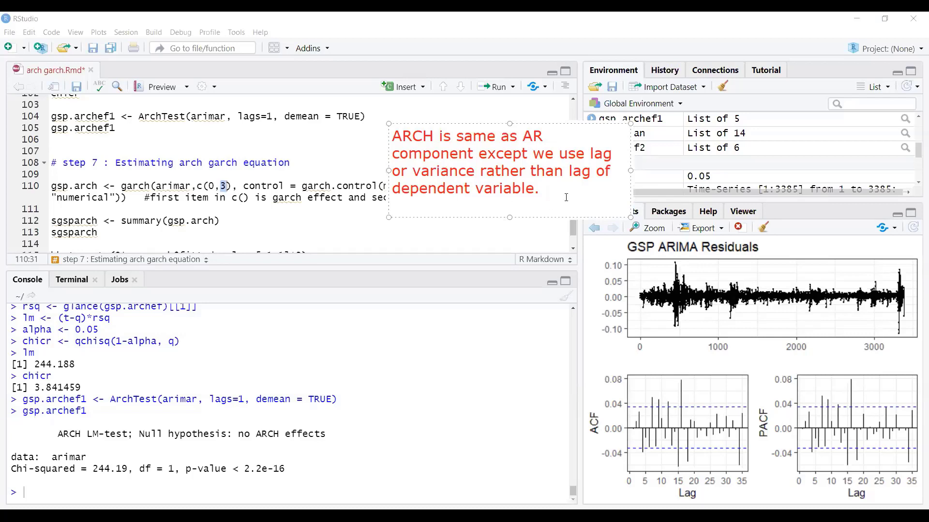
key(Return)
text(G)
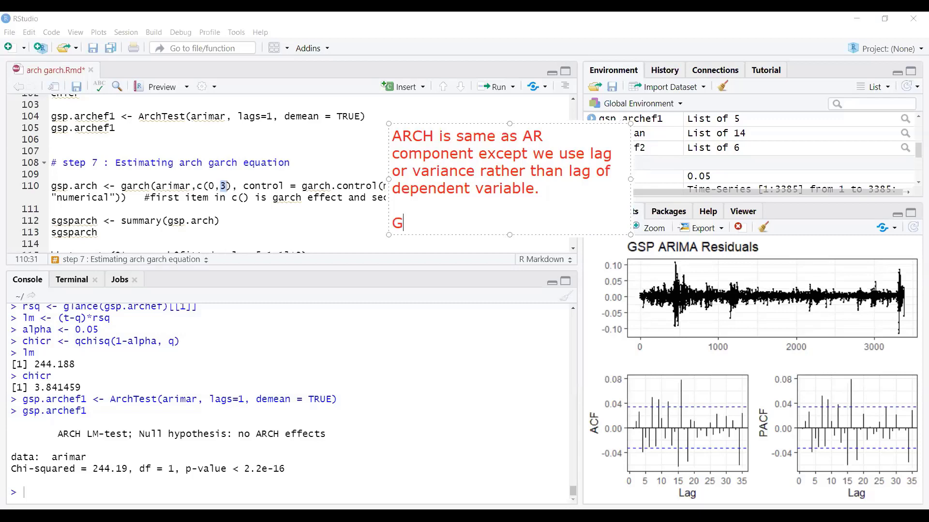
text(ARCH is same as )
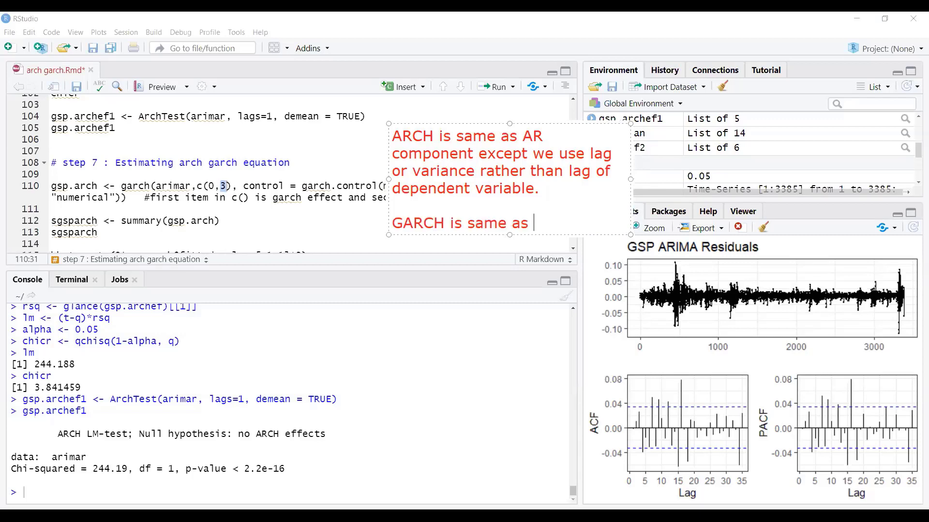
text(MA)
key(Return)
key(BackSpace)
text(compo)
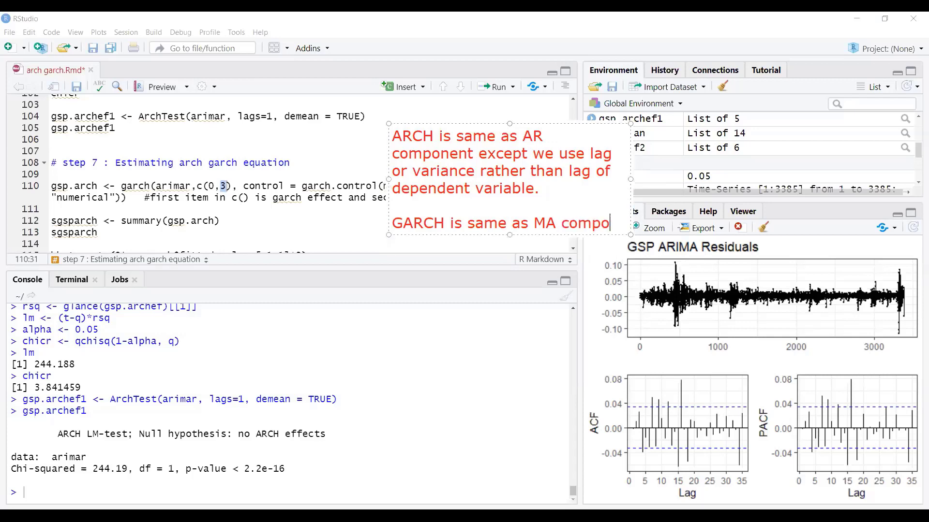
text(nent exp)
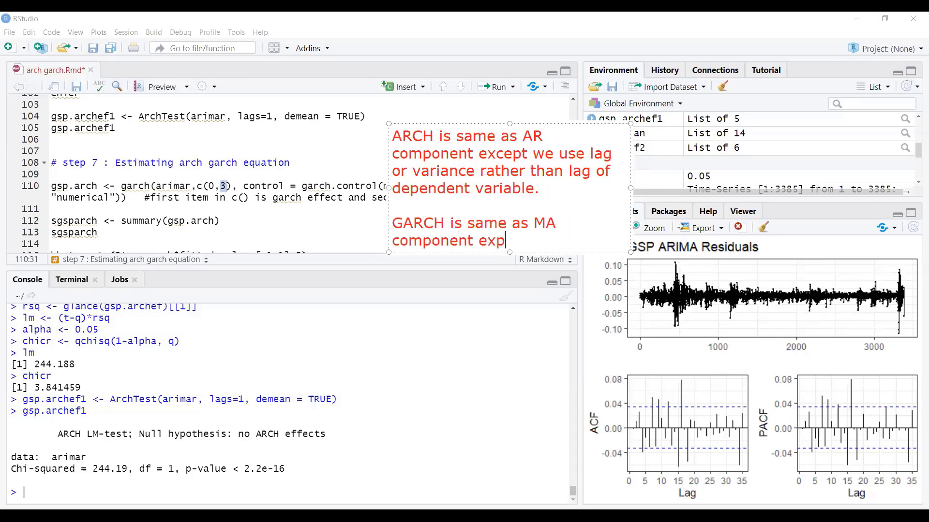
key(BackSpace)
text(cept we use var)
key(BackSpace)
key(BackSpace)
key(BackSpace)
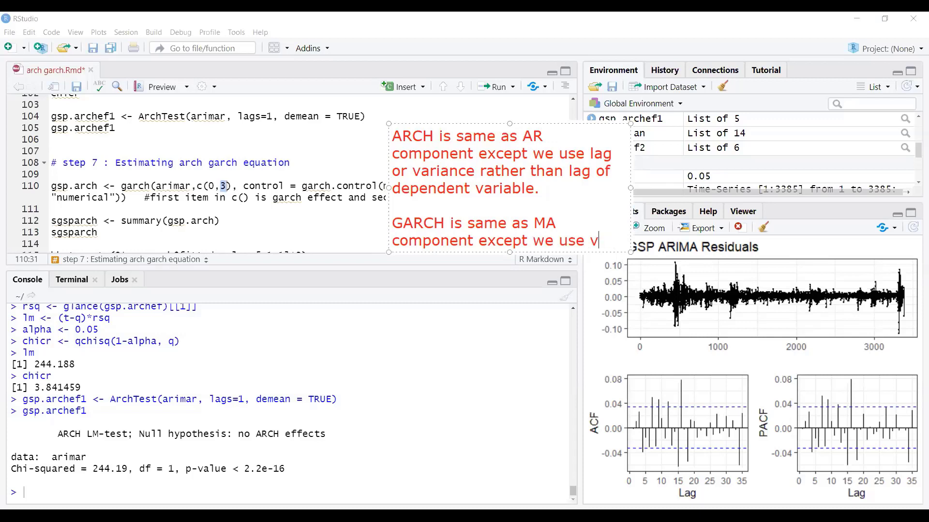
text(erorr)
key(BackSpace)
key(BackSpace)
key(BackSpace)
key(BackSpace)
key(BackSpace)
text(past error of )
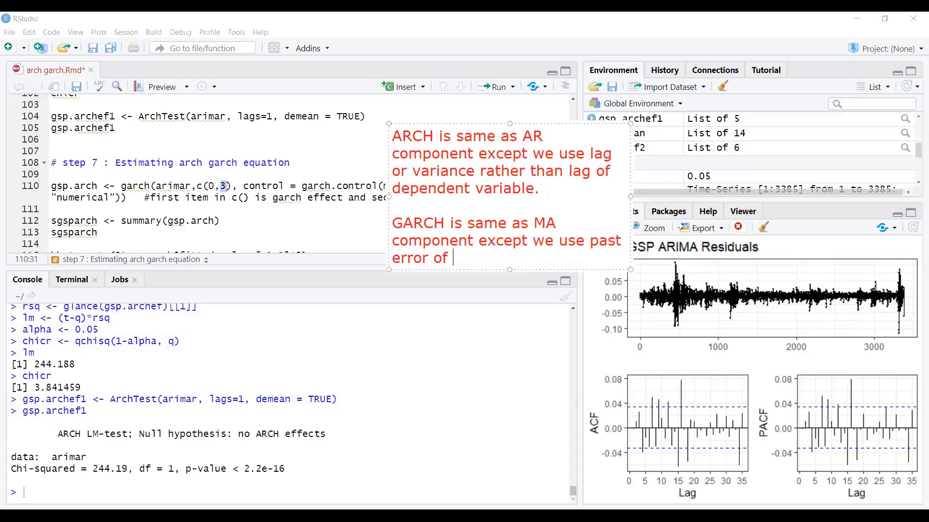
text(variance equation rate)
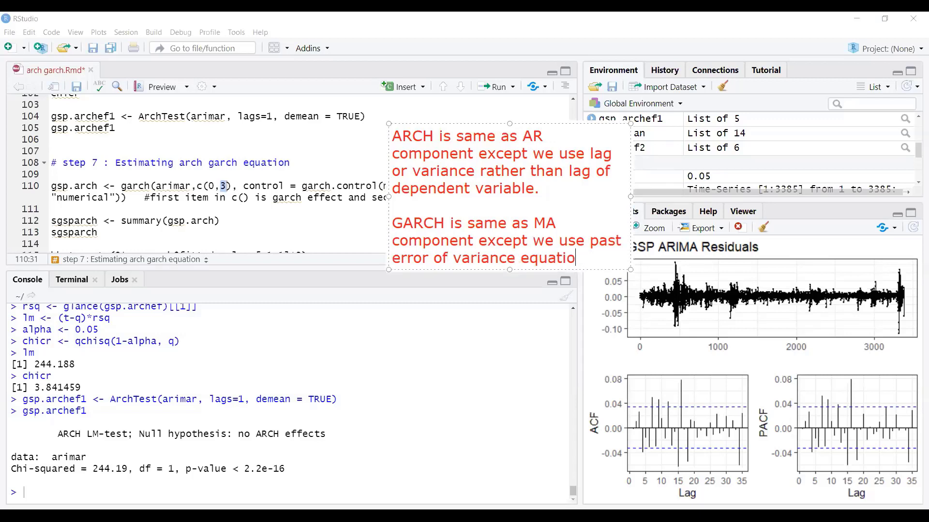
key(BackSpace)
key(BackSpace)
key(BackSpace)
text(ather than past er)
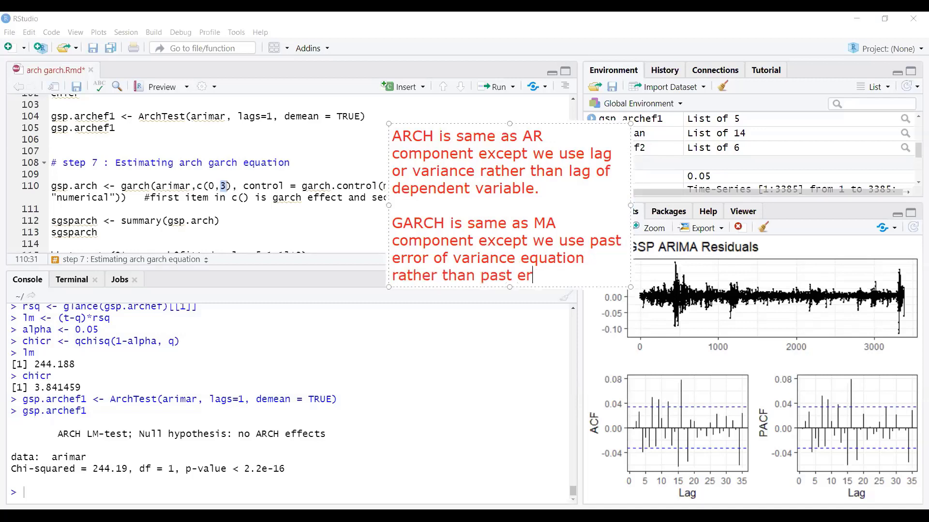
text(ror of mena)
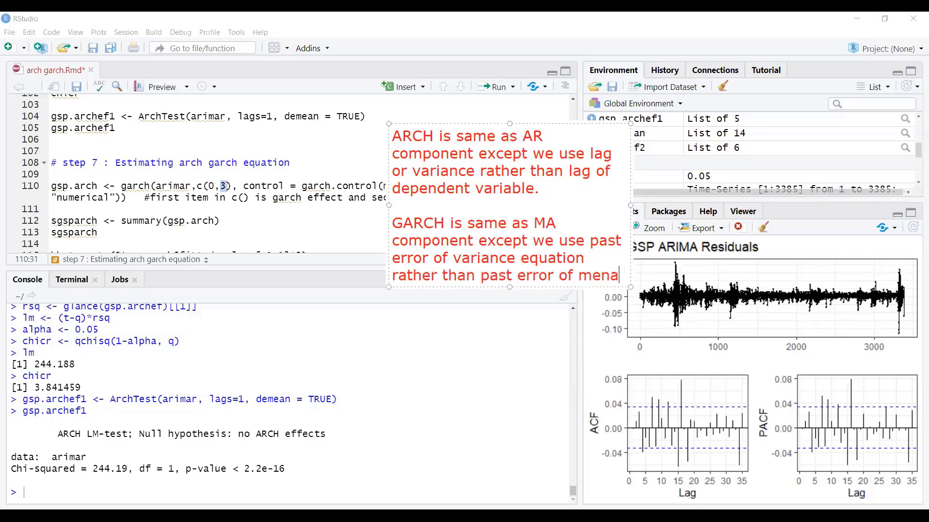
key(BackSpace)
key(BackSpace)
key(BackSpace)
text(ean equation)
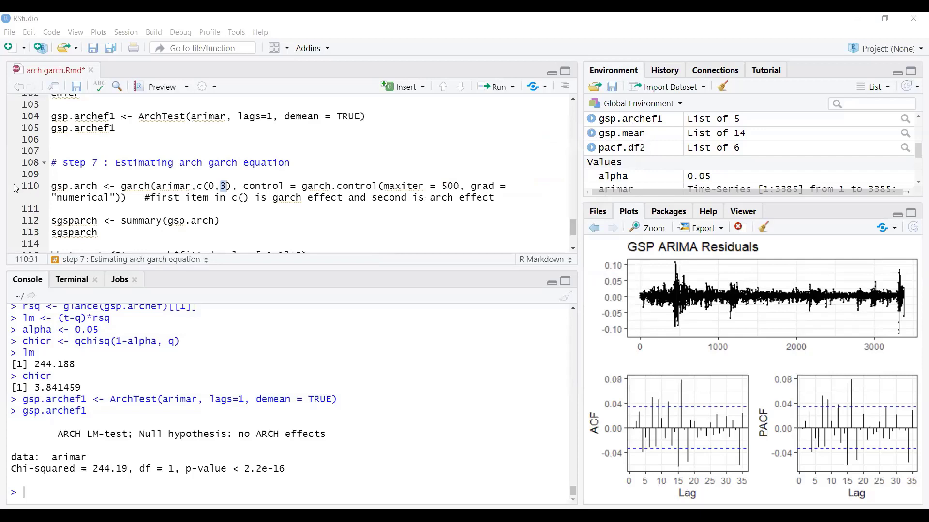
Run the gsp.arch garch() estimation line with order c(0,3) and review its convergence output
click(37, 188)
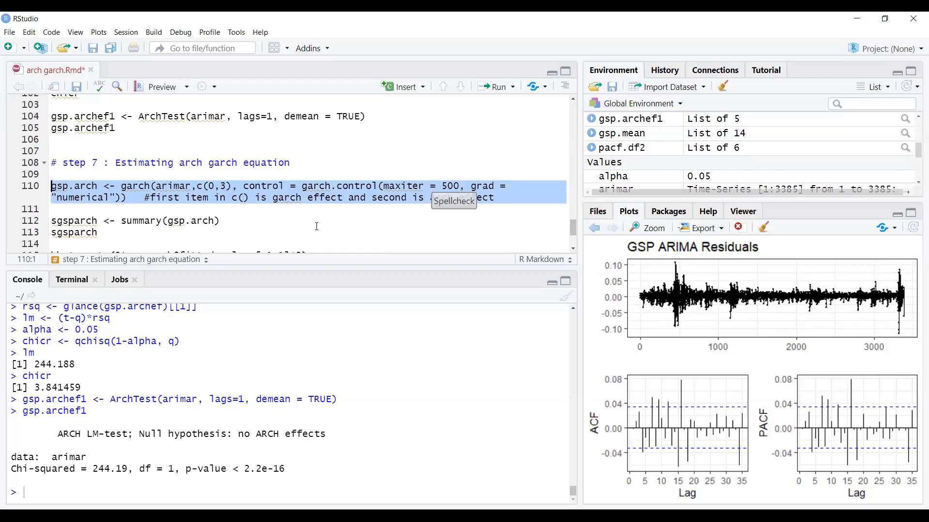
click(295, 227)
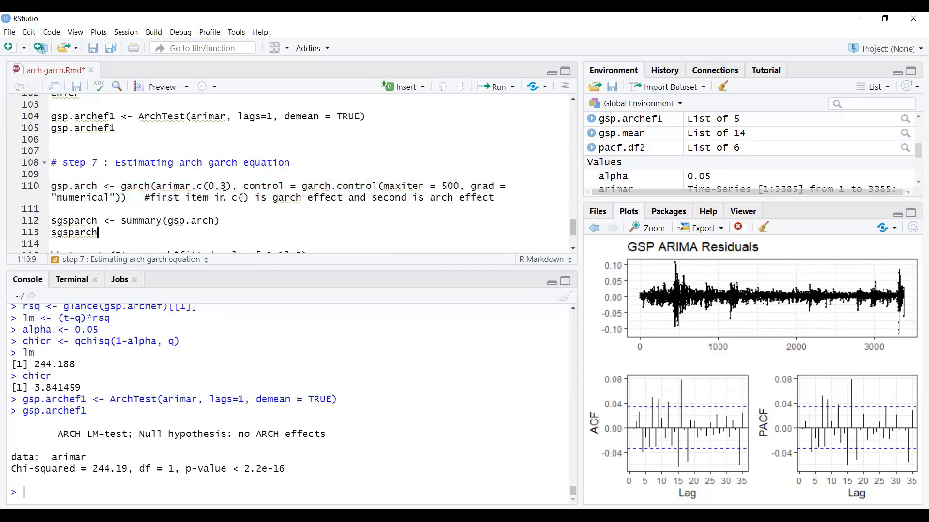
click(138, 196)
drag(528, 200, 109, 187)
drag(493, 199, 52, 187)
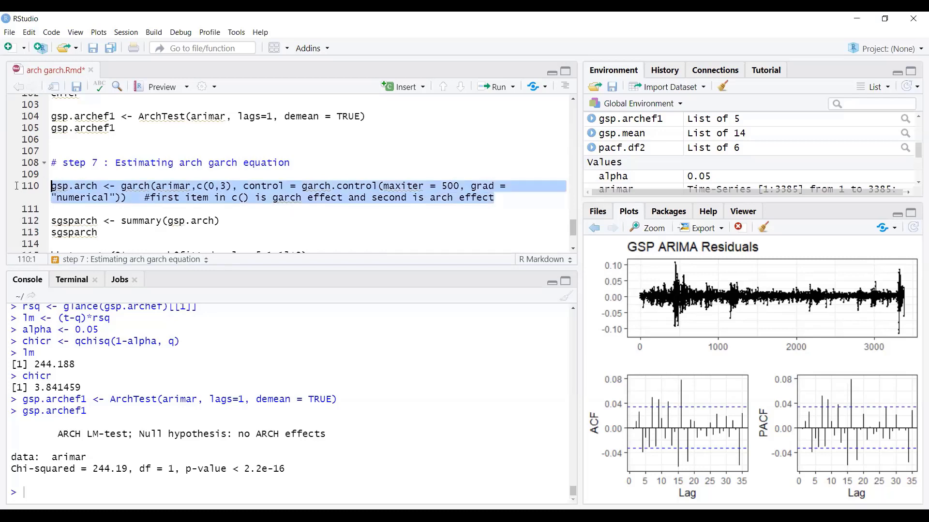
click(499, 87)
click(465, 104)
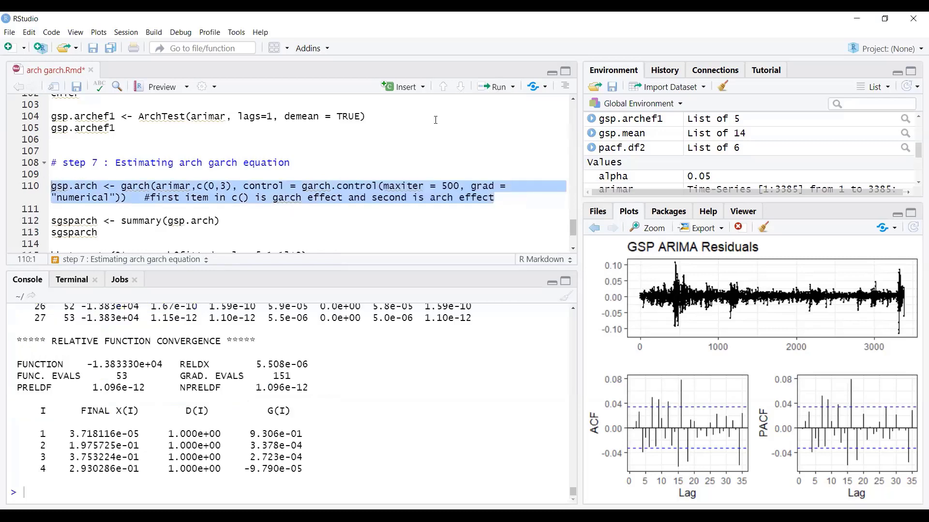
scroll(234, 412, up, 2)
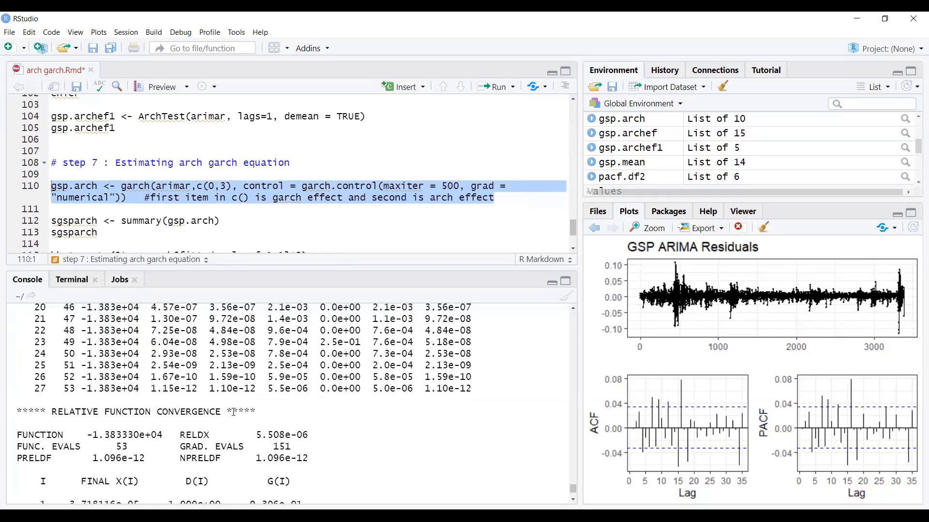
scroll(233, 412, up, 4)
scroll(233, 412, down, 6)
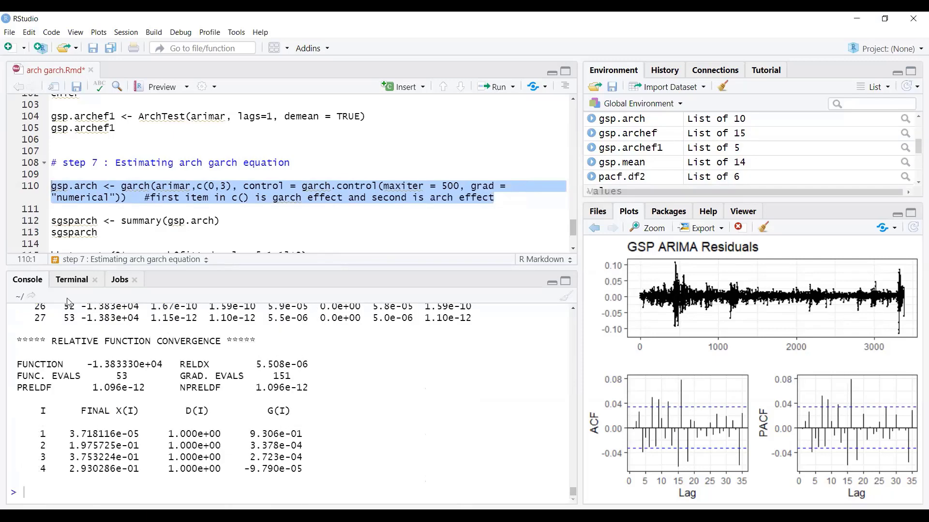
Run the sgsparch summary lines and review the ARCH coefficients, Jarque Bera test and Box-Ljung test
click(32, 222)
key(ctrl+Return)
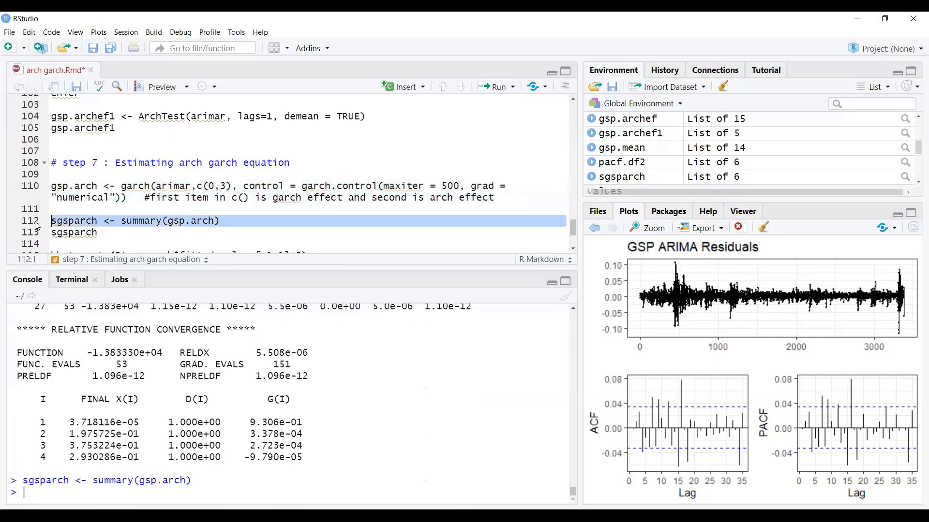
key(ctrl+Return)
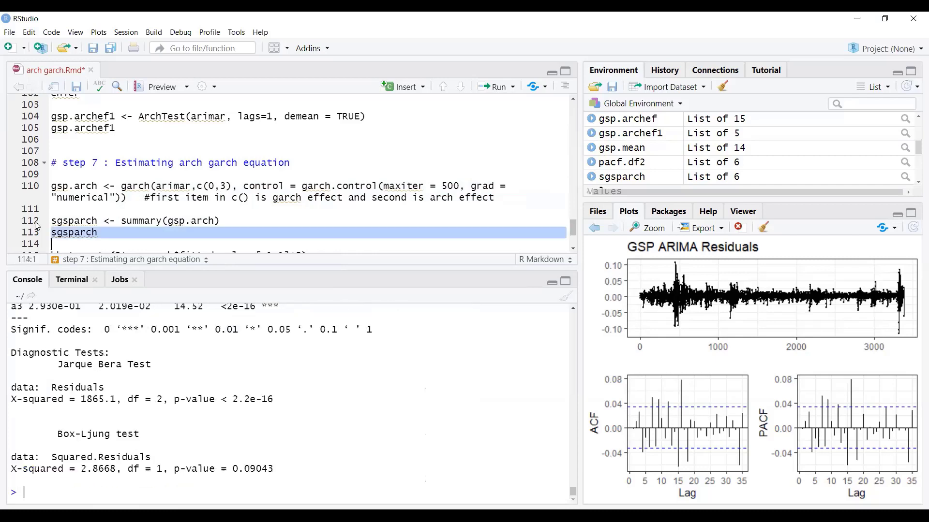
scroll(61, 385, up, 3)
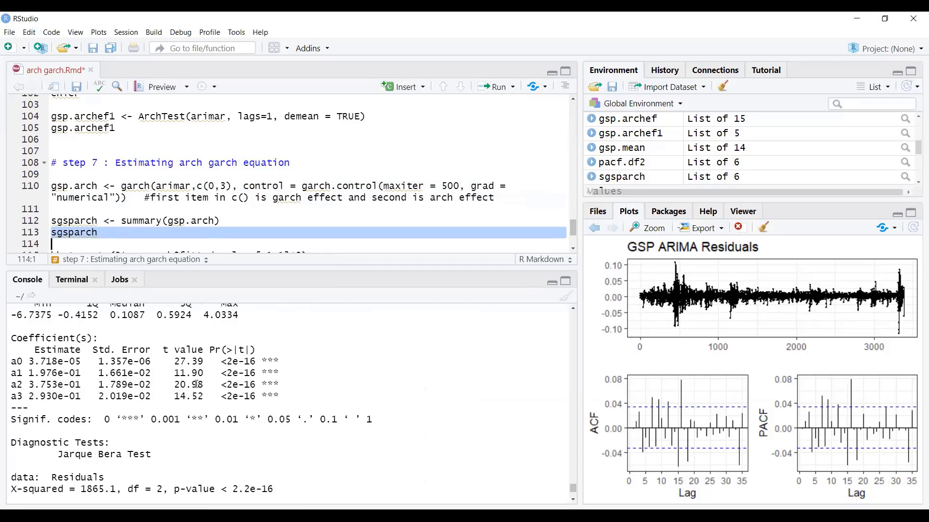
scroll(274, 390, down, 3)
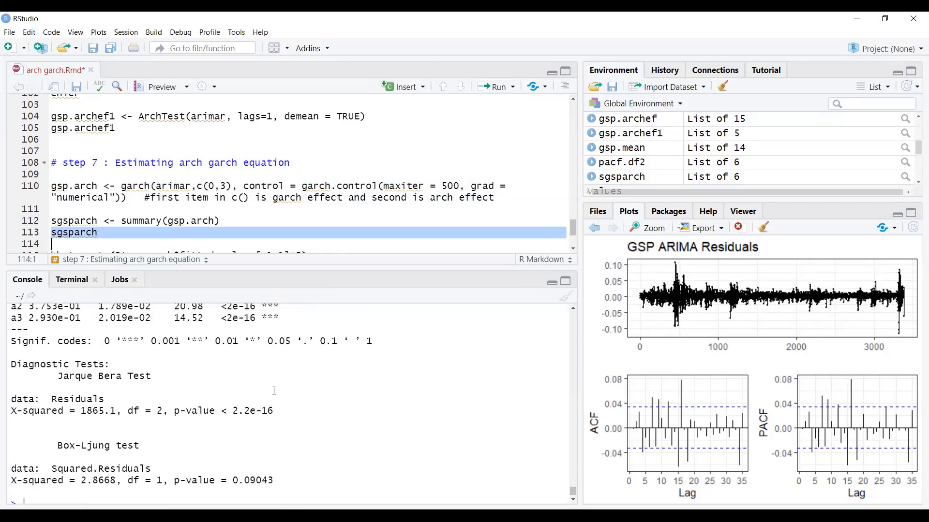
scroll(274, 390, down, 1)
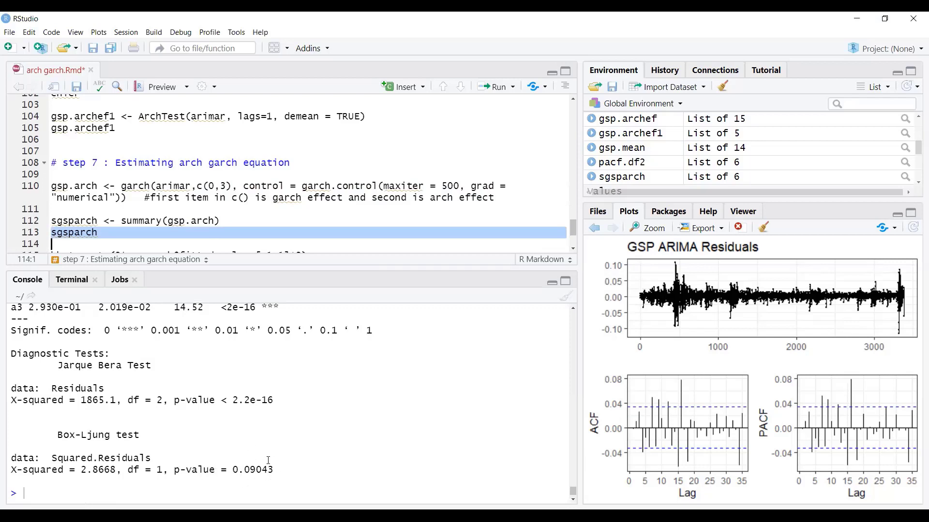
scroll(222, 190, down, 1)
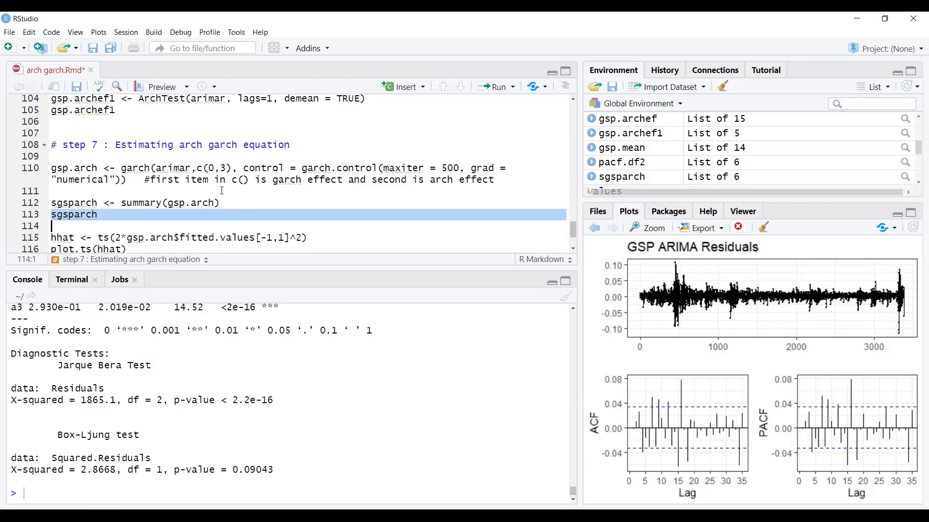
Set the GARCH order in the gsp.arch garch() call to 1, making the order c(1,3)
click(226, 161)
key(Left)
key(Left)
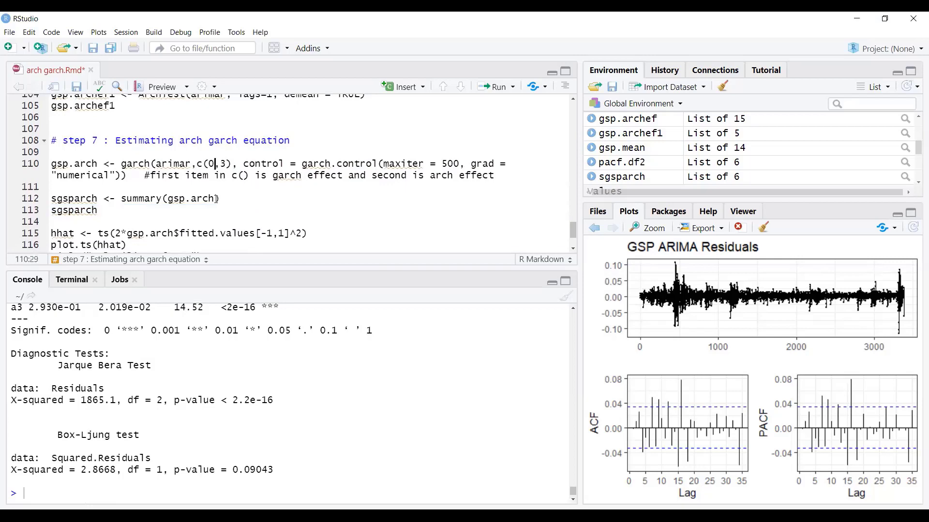
key(BackSpace)
text(1)
Run the garch() estimation together with the sgsparch summary lines and review the GARCH coefficients and diagnostic tests
key(Home)
key(shift+Down)
key(shift+Down)
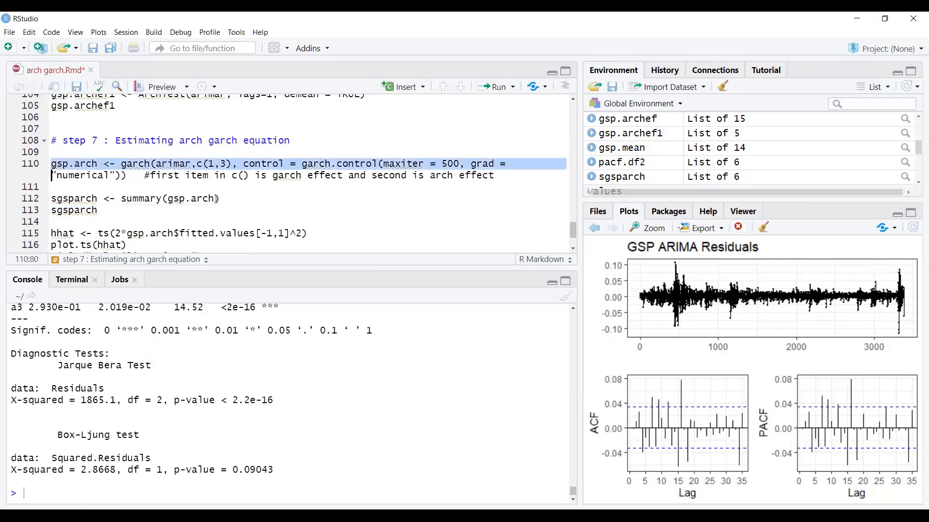
key(shift+Down)
key(shift+Down)
key(shift+Down)
key(ctrl+Return)
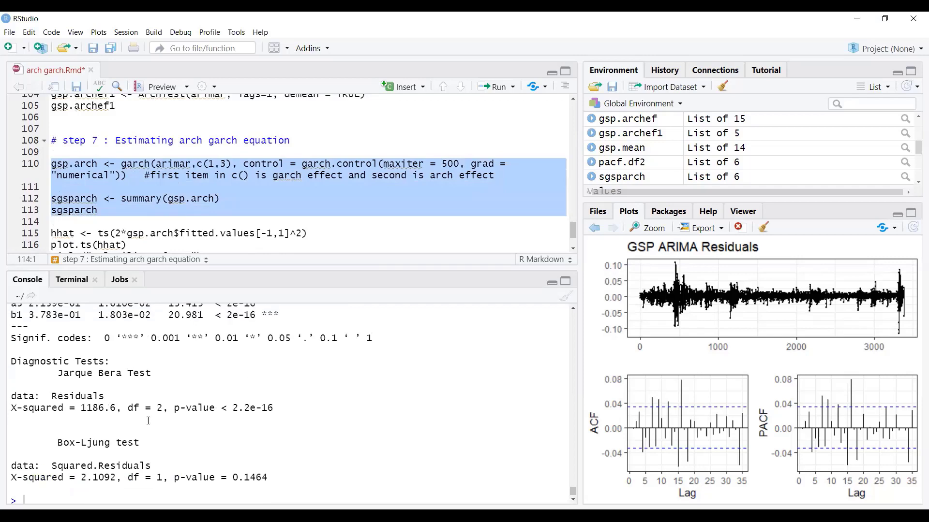
scroll(145, 416, up, 3)
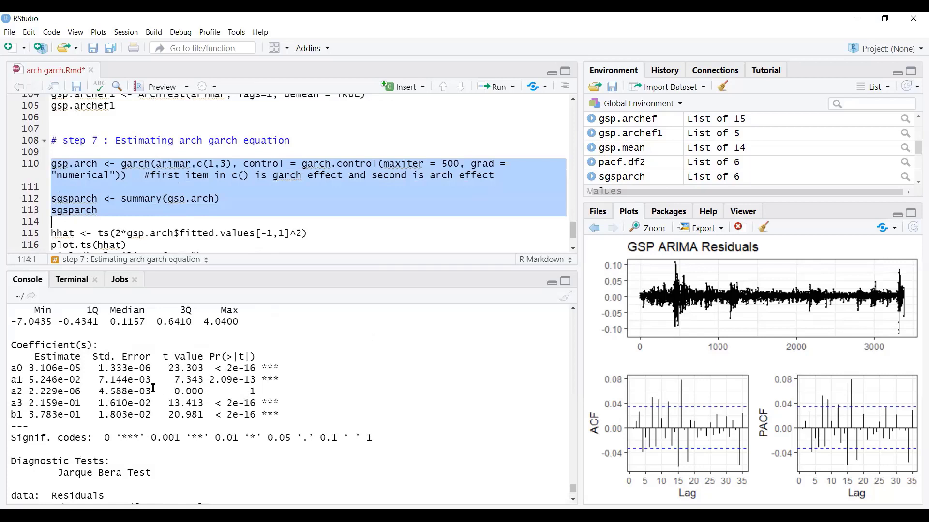
scroll(228, 435, down, 4)
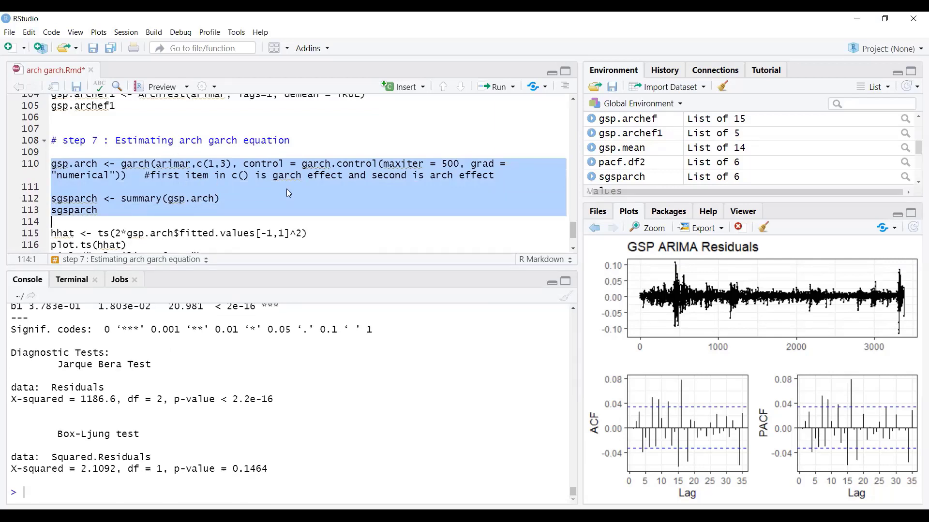
Run the hhat line that builds a time series from the squared gsp.arch fitted values, after reviewing the earlier arimar residual code
scroll(288, 193, down, 2)
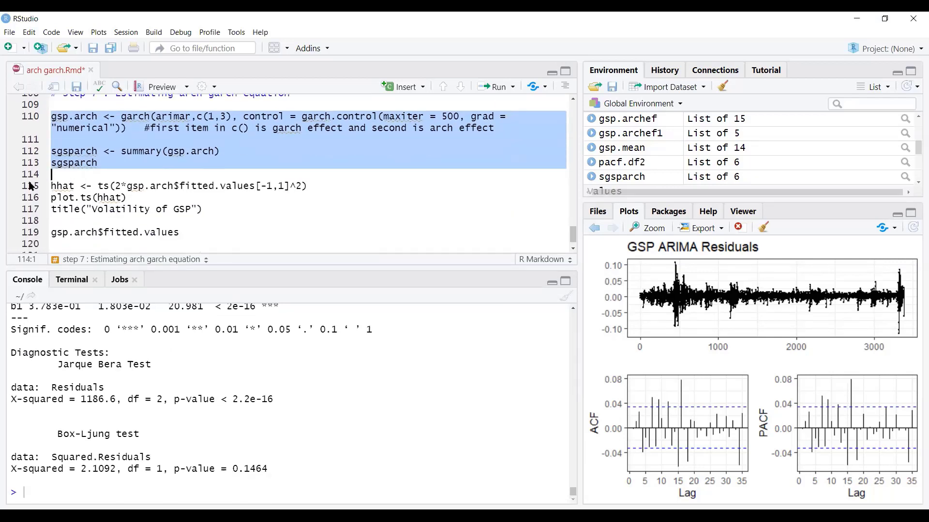
click(31, 186)
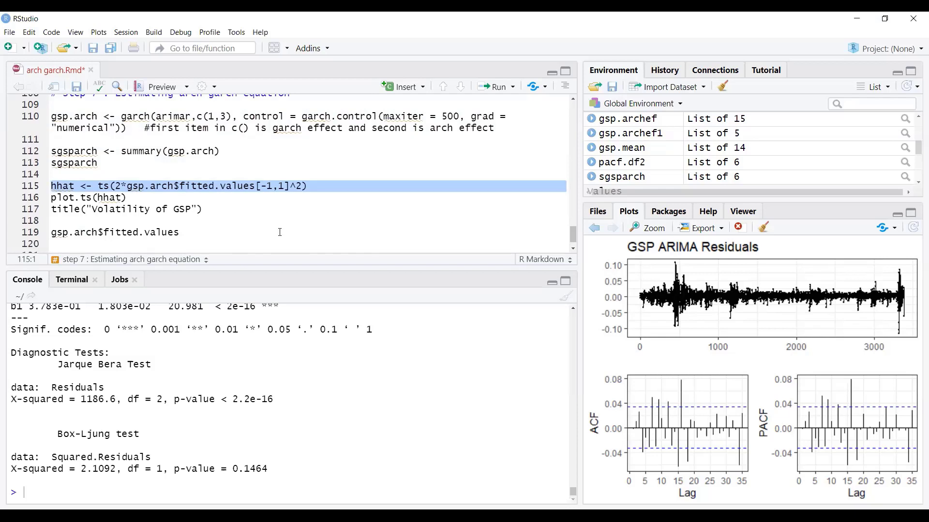
scroll(131, 152, up, 5)
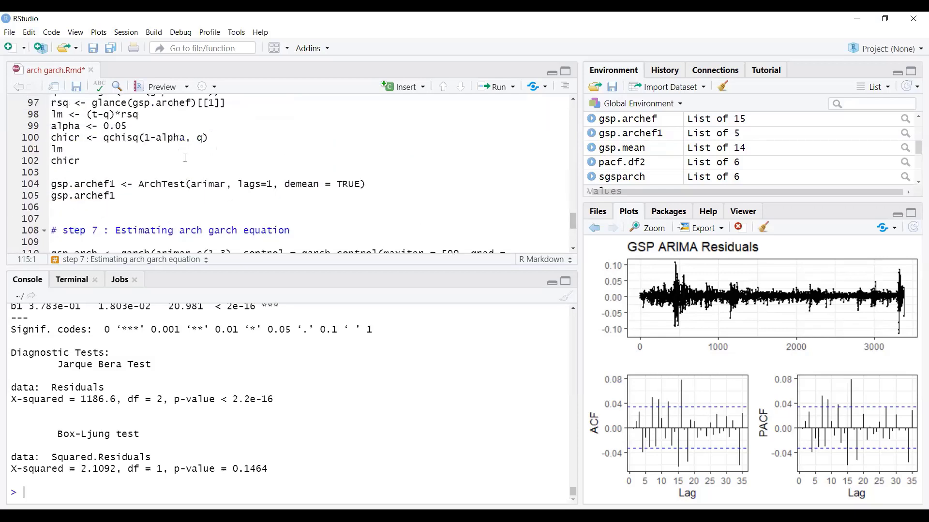
scroll(130, 153, up, 4)
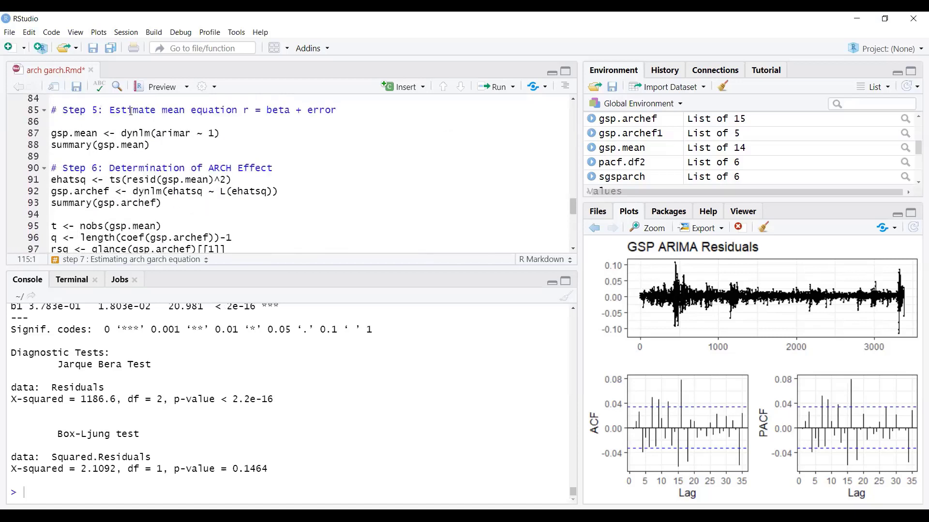
scroll(66, 141, up, 2)
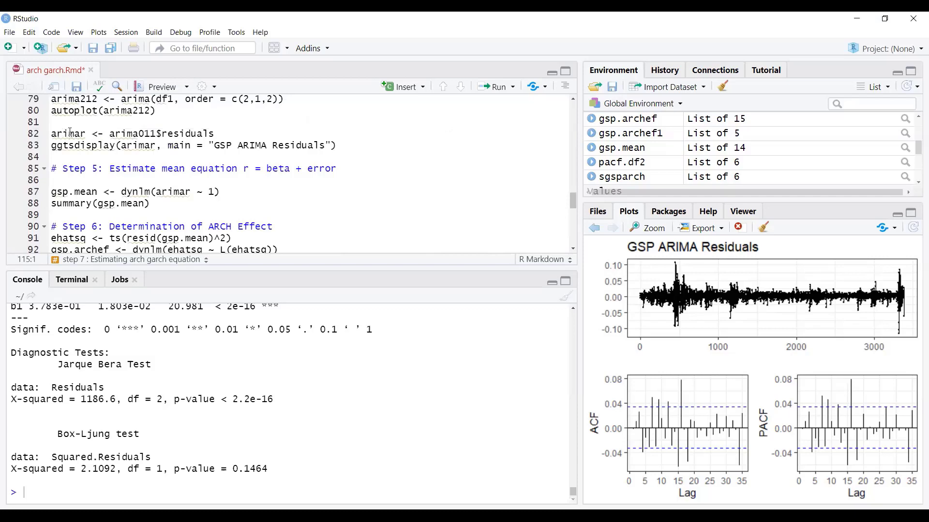
scroll(137, 160, down, 8)
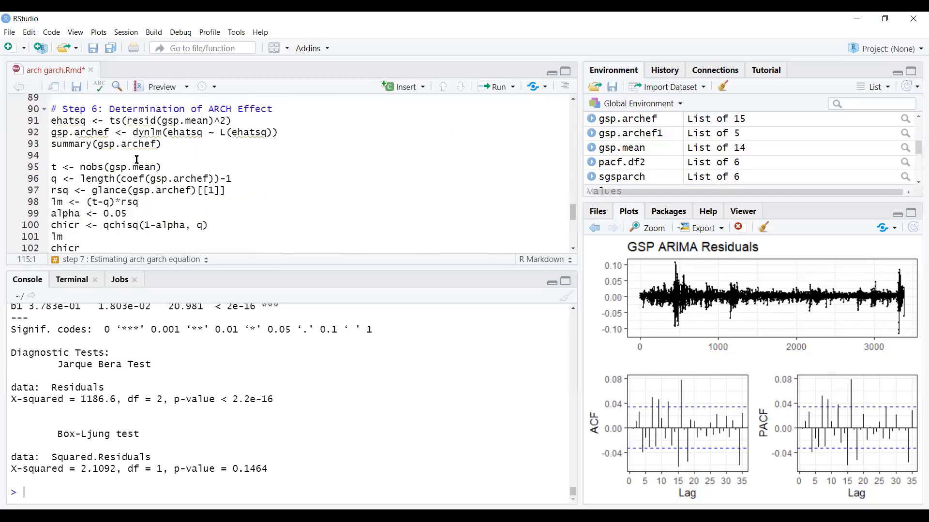
scroll(137, 160, down, 3)
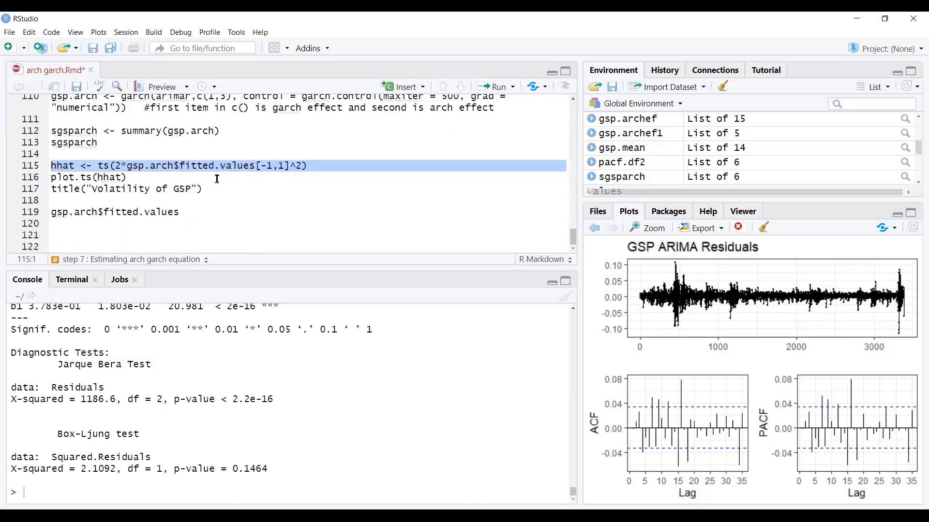
click(487, 91)
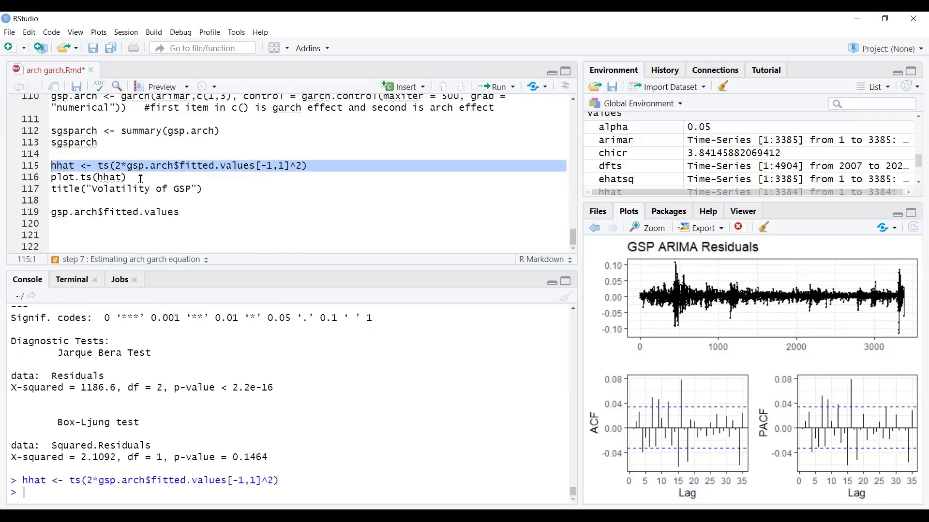
Run the plot.ts(hhat) and title lines to plot the series titled "Volatility of GSP"
click(27, 177)
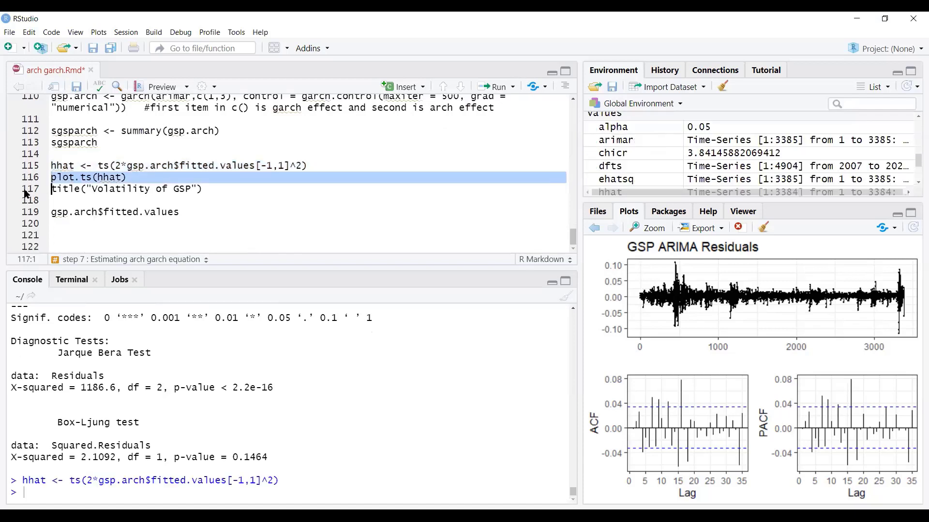
key(shift+Up)
key(shift+Down)
key(shift+Down)
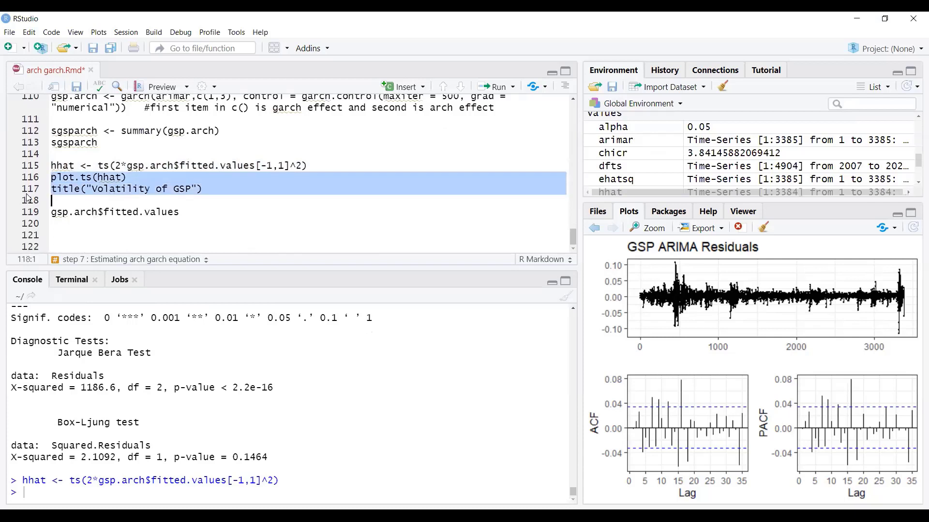
click(512, 87)
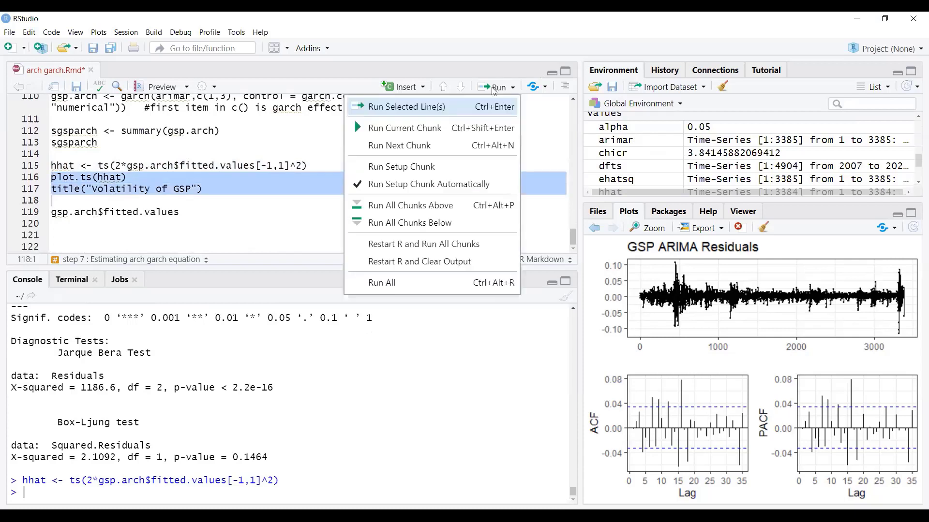
click(469, 107)
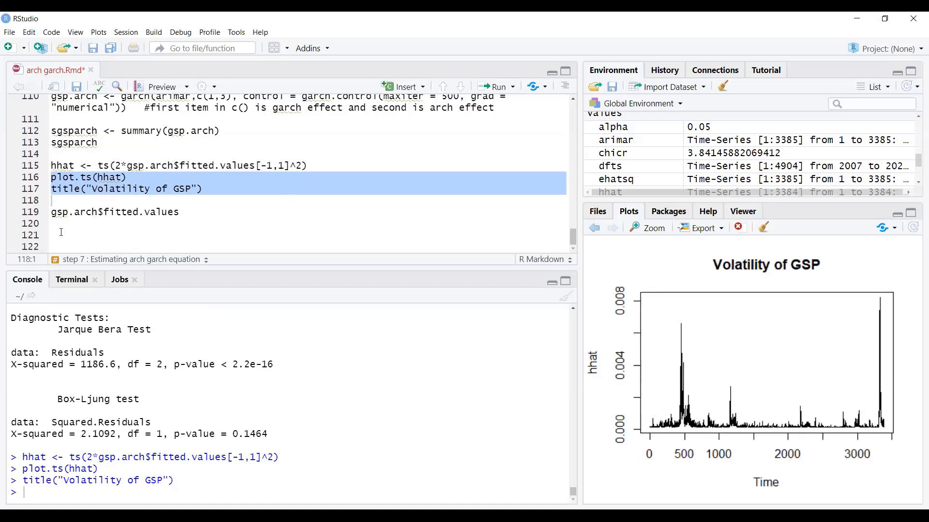
Assign gsp.arch$fitted.values on line 119 to a variable named vol
click(27, 215)
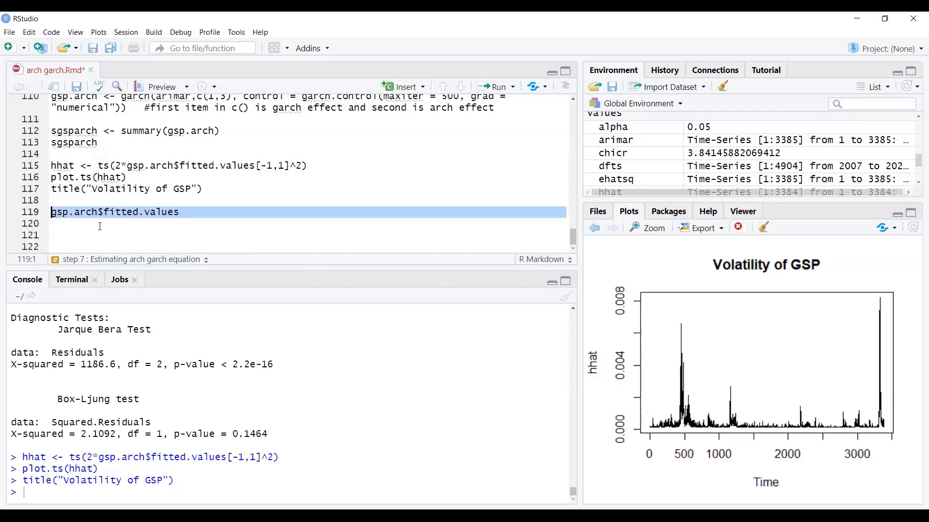
click(99, 226)
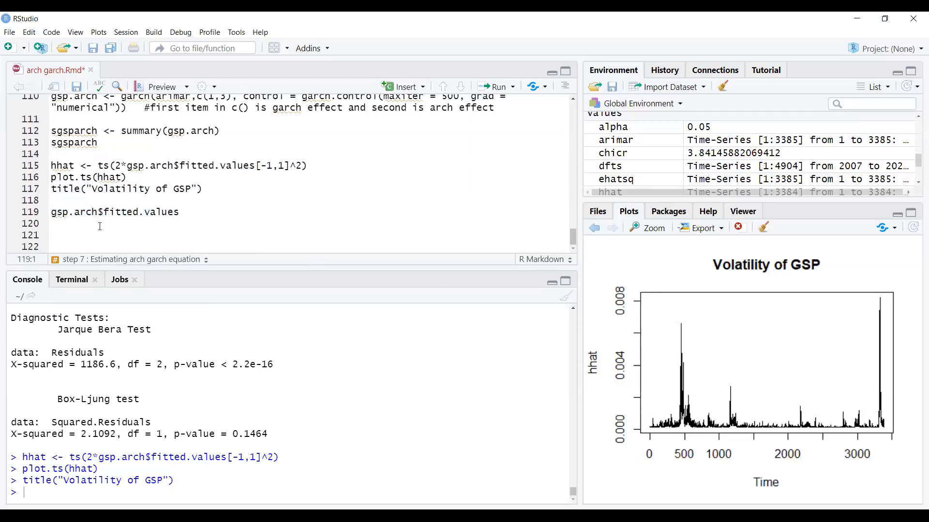
text(vol <)
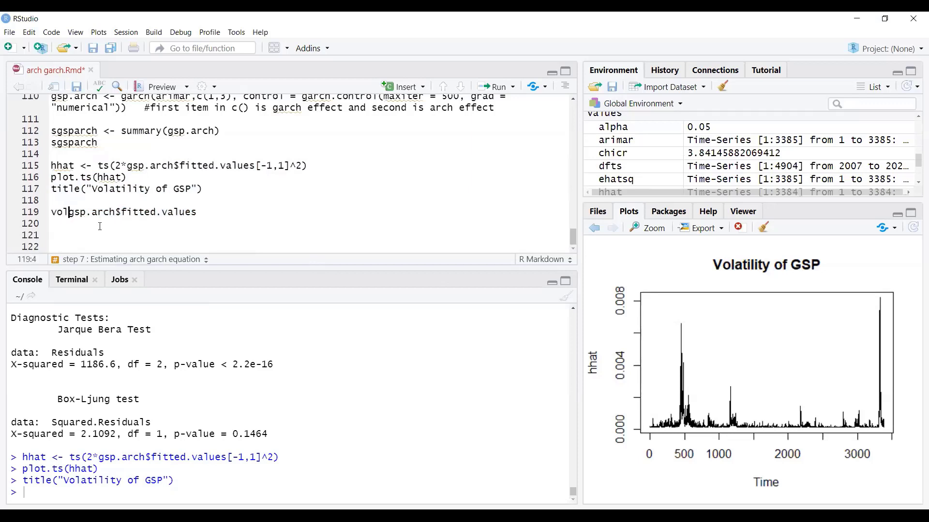
text(-)
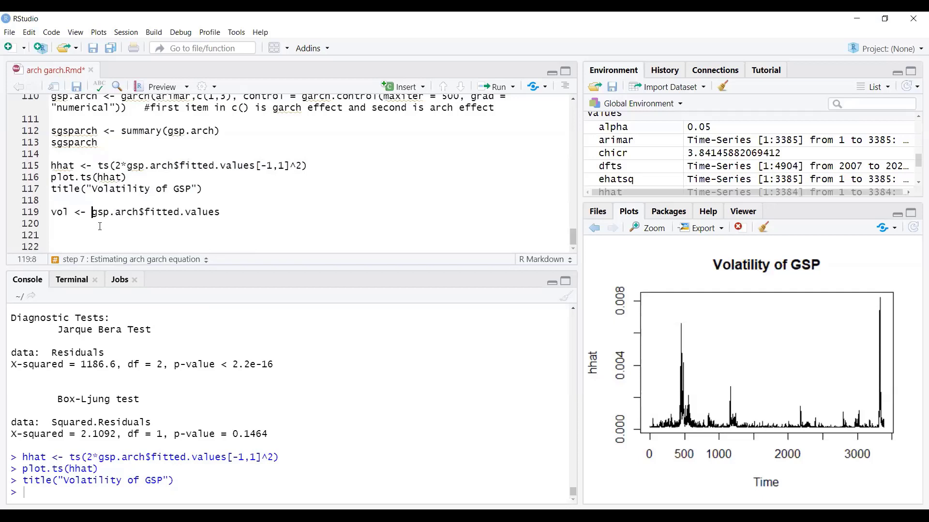
Run the vol assignment line and look through the environment objects
click(36, 213)
click(494, 90)
click(355, 108)
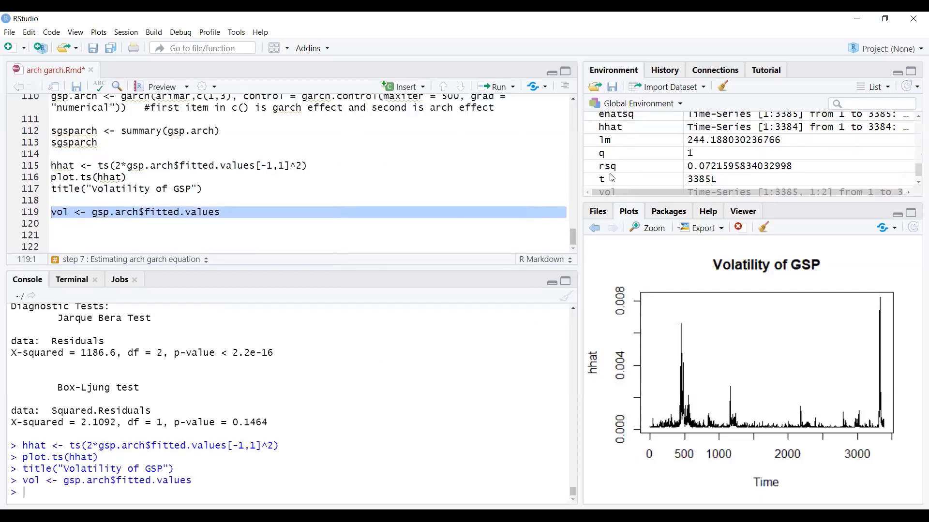
scroll(612, 178, up, 5)
scroll(649, 159, down, 5)
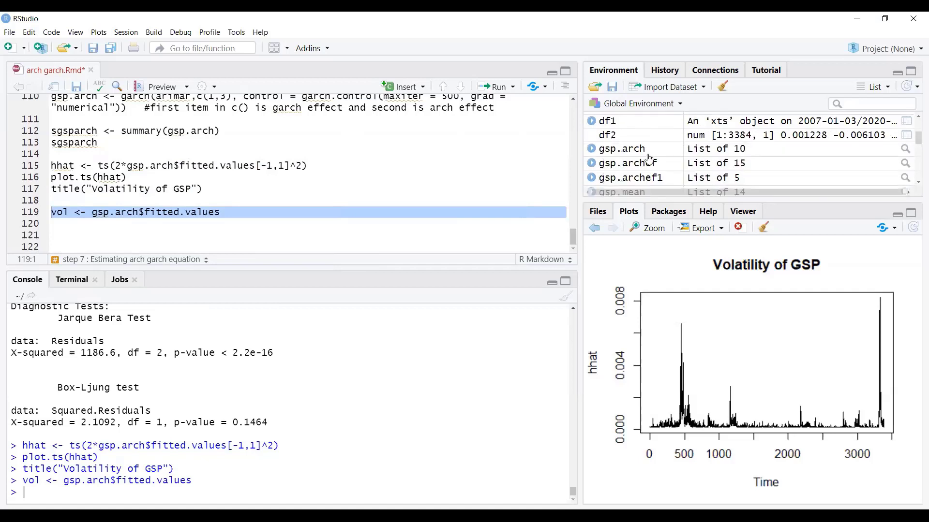
Add a line containing vol on line 120, run it to print the stored fitted values, and review the printed series from its beginning
scroll(646, 160, down, 3)
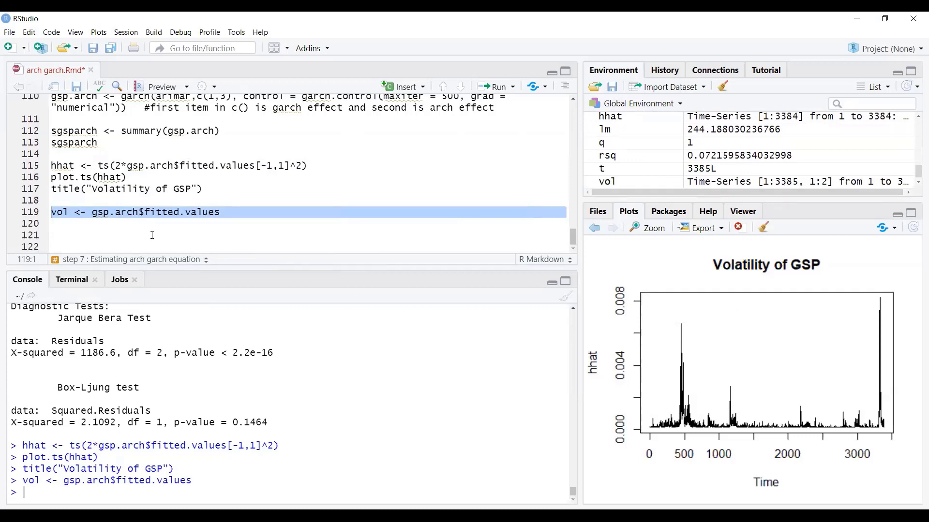
click(138, 225)
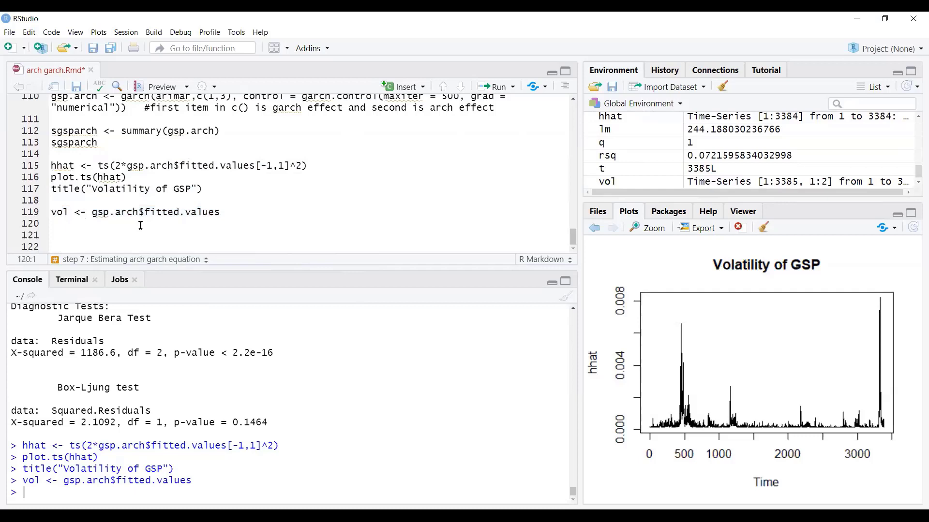
drag(218, 212, 91, 213)
click(81, 227)
text(vol)
key(shift+Down)
key(ctrl+Return)
scroll(245, 399, up, 3)
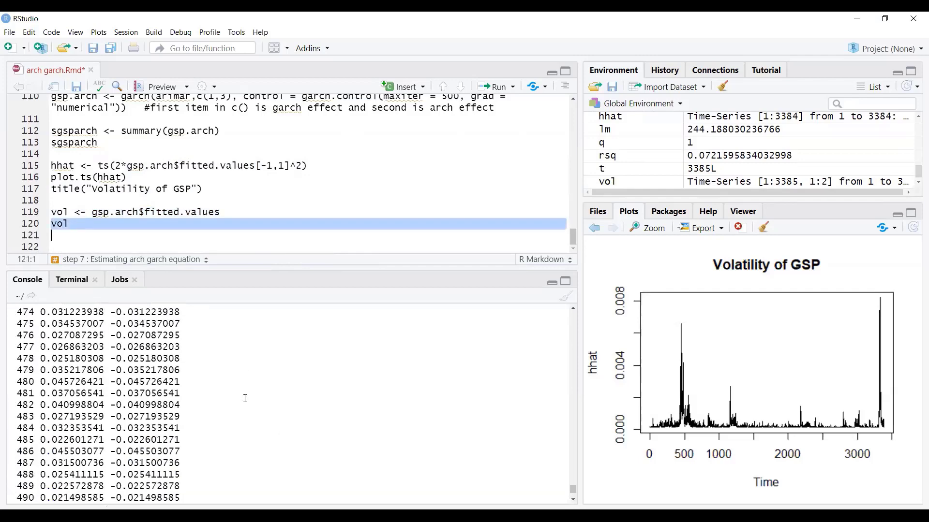
scroll(244, 399, up, 20)
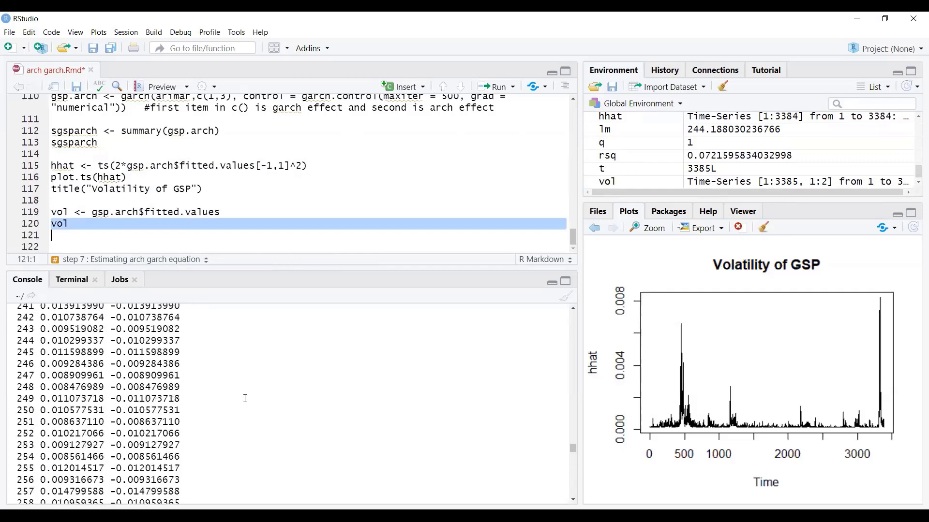
scroll(245, 399, up, 20)
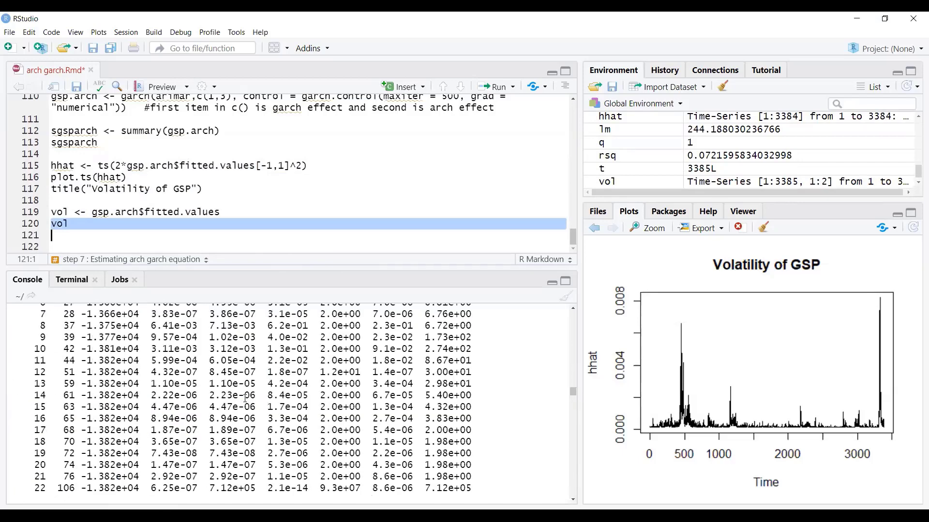
scroll(245, 399, down, 15)
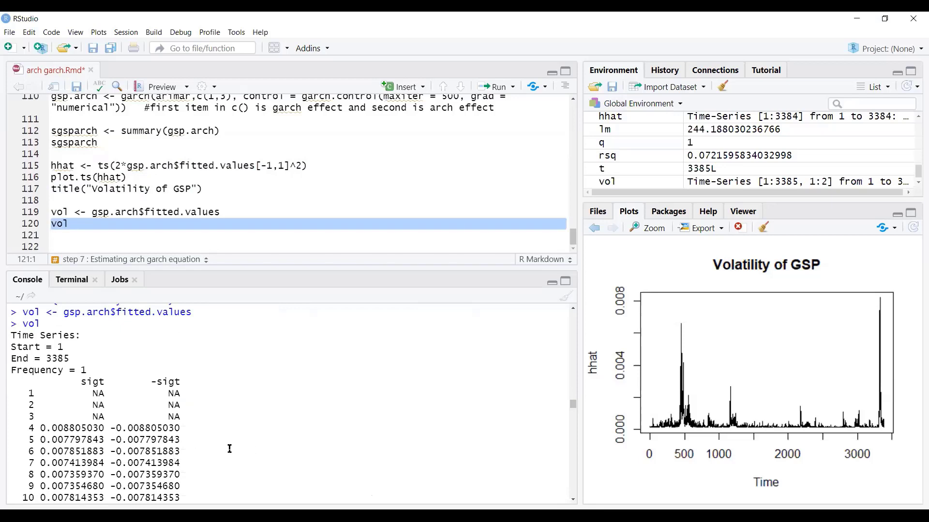
scroll(228, 446, down, 2)
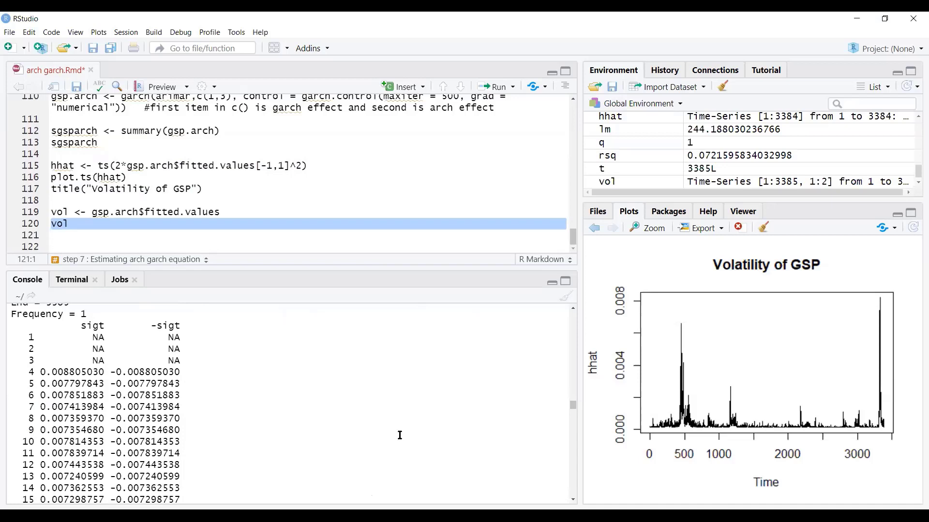
Save arch garch.Rmd and enlarge the script editor's height to review the library list at the script's beginning
click(91, 51)
scroll(291, 186, up, 20)
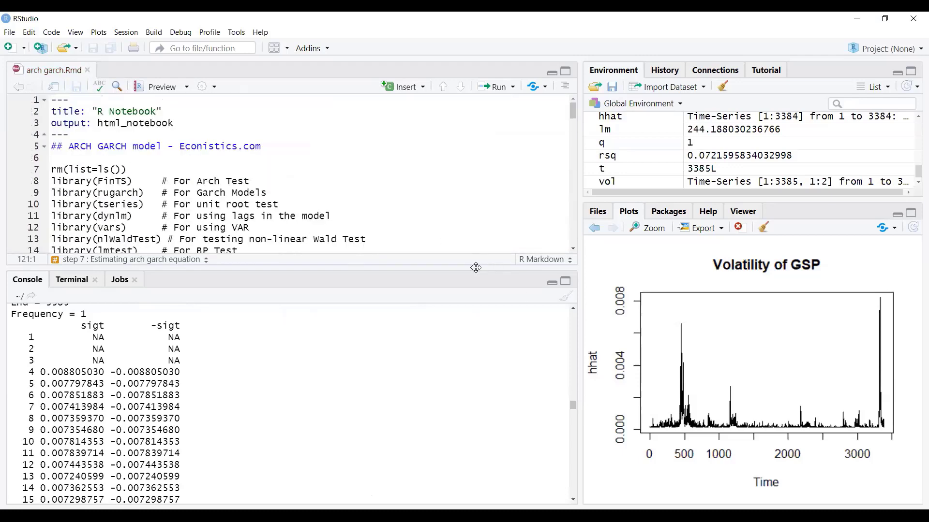
drag(476, 267, 475, 364)
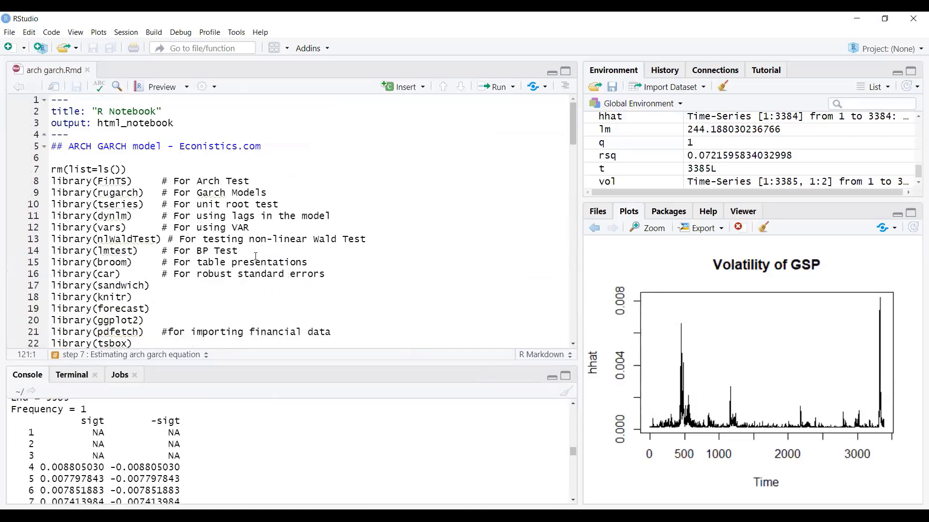
scroll(387, 273, down, 2)
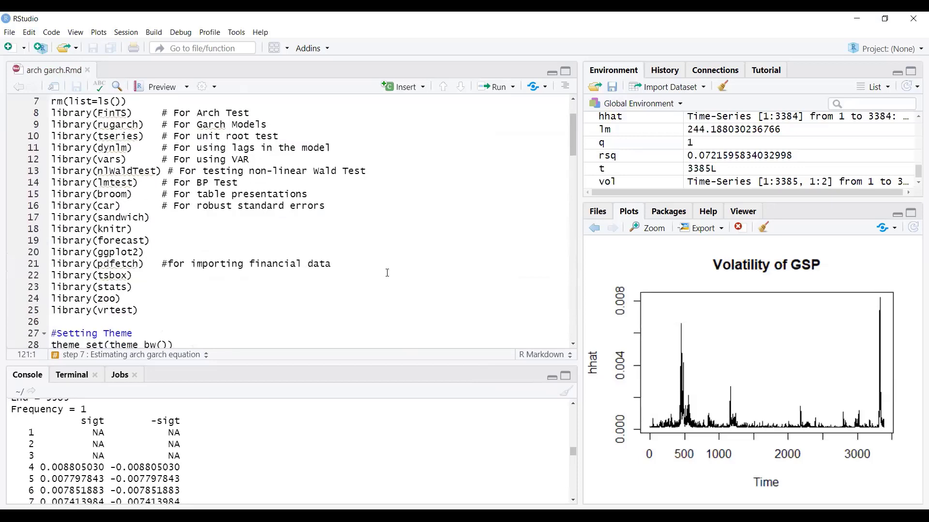
scroll(387, 272, up, 1)
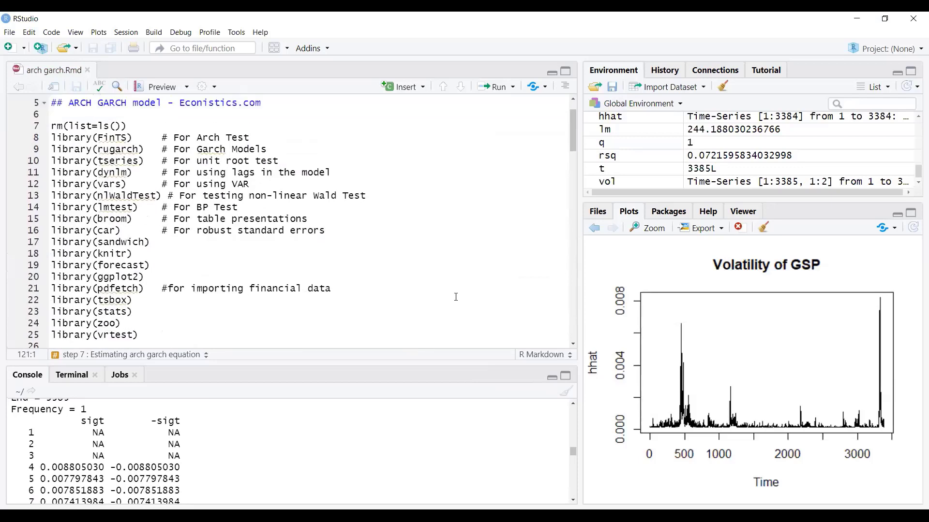